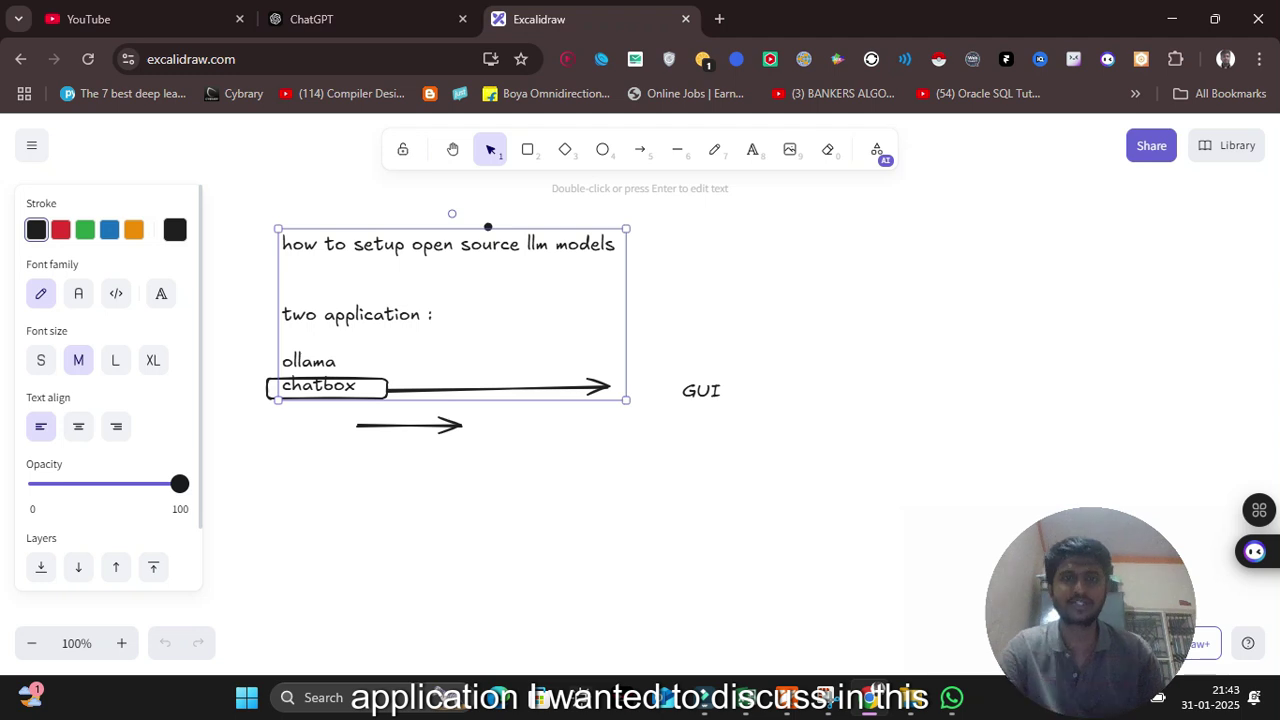
Draw a large ellipse beside the GUI label and write "LM Studio" inside it
{"action": "key", "text": "4"}
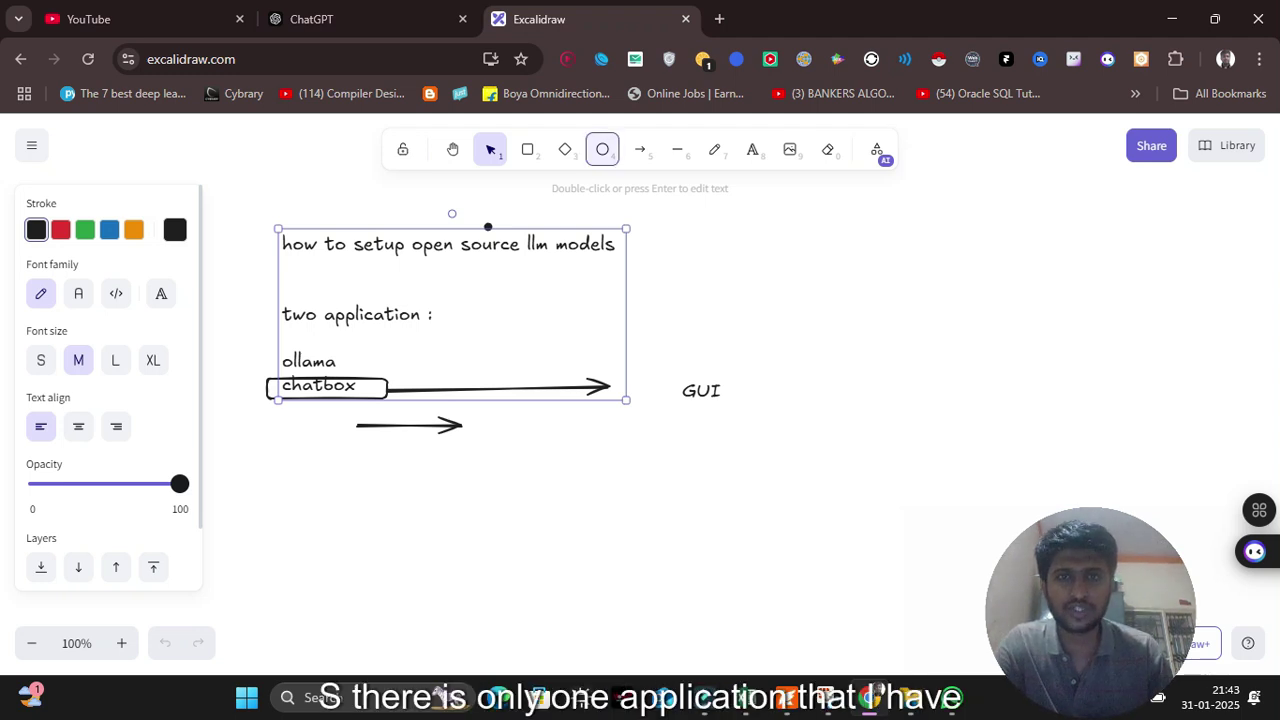
{"action": "left_click_drag", "start_coordinate": [838, 226], "coordinate": [1144, 454]}
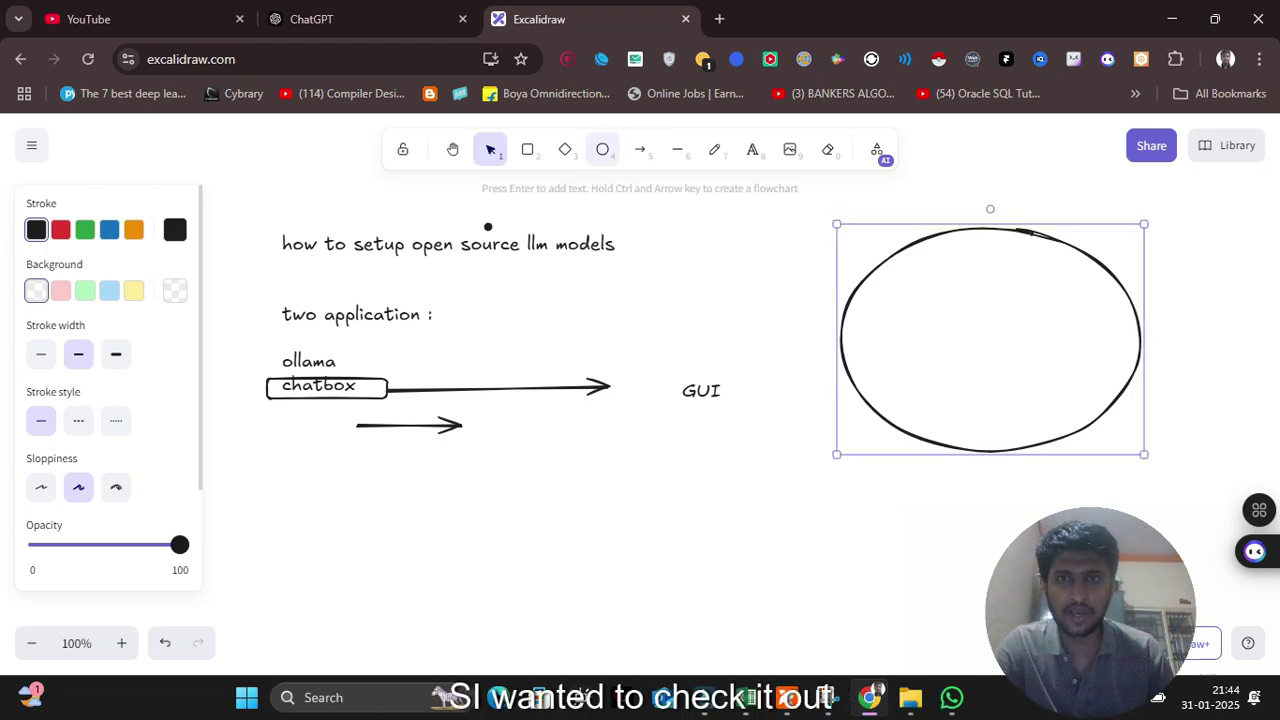
{"action": "left_click", "coordinate": [752, 149]}
{"action": "left_click", "coordinate": [932, 297]}
{"action": "type", "text": "L"}
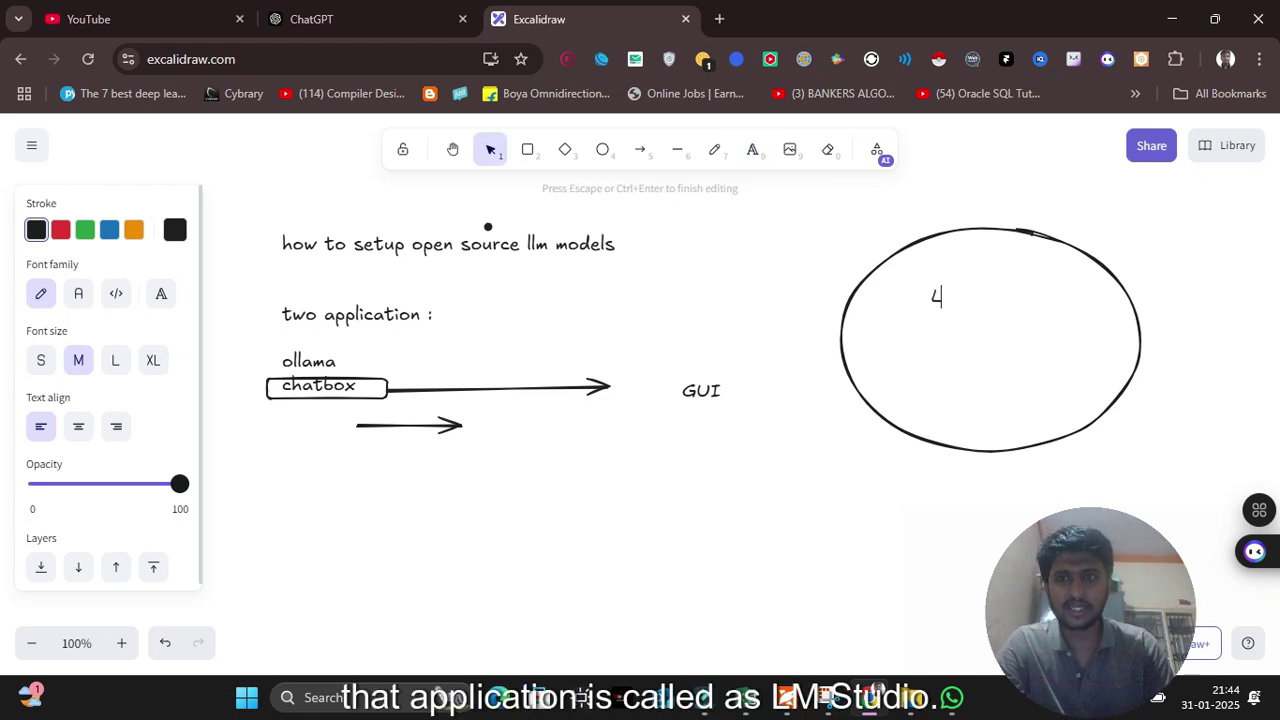
{"action": "type", "text": "M D"}
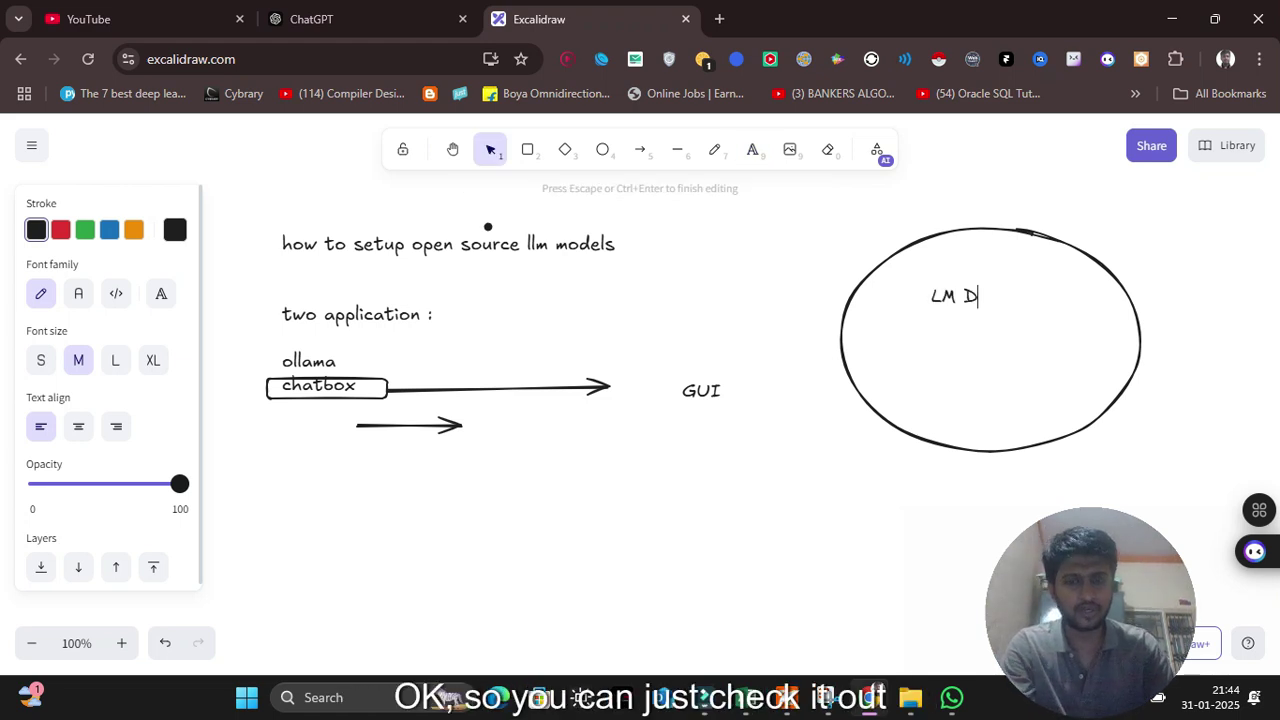
{"action": "key", "text": "BackSpace"}
{"action": "type", "text": "Stufio"}
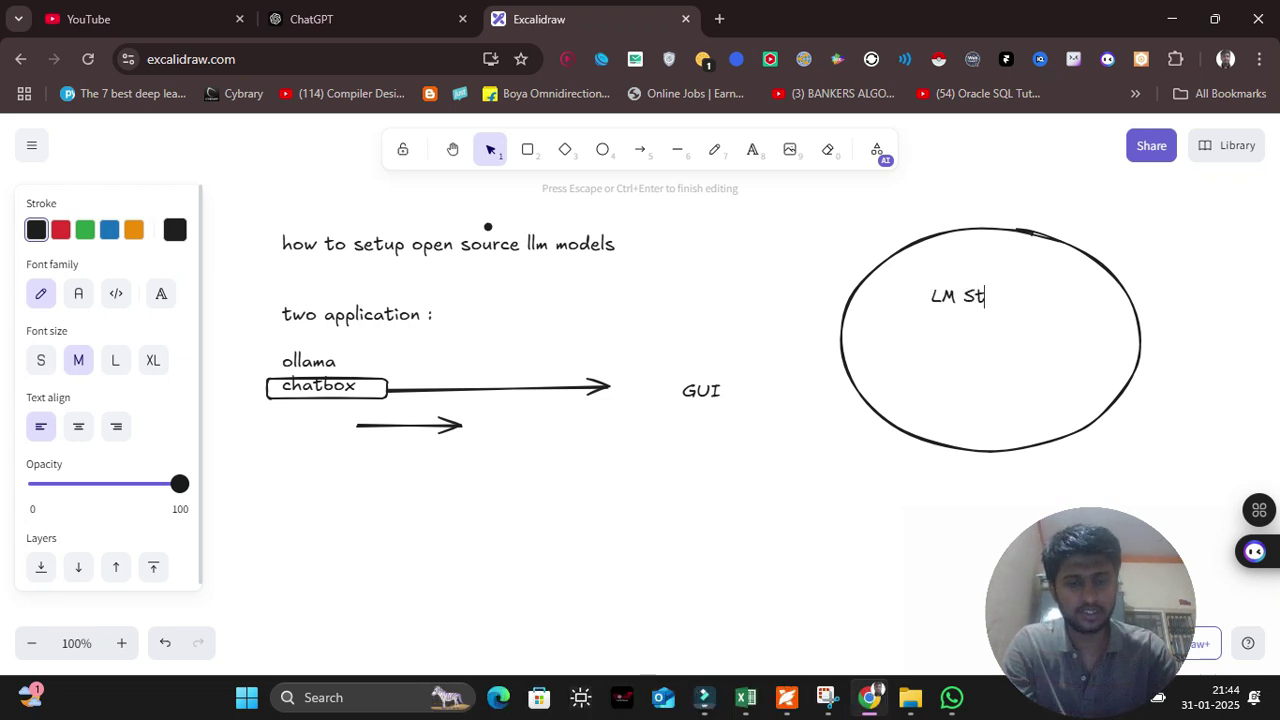
{"action": "key", "text": "BackSpace"}
{"action": "key", "text": "BackSpace"}
{"action": "type", "text": "dio"}
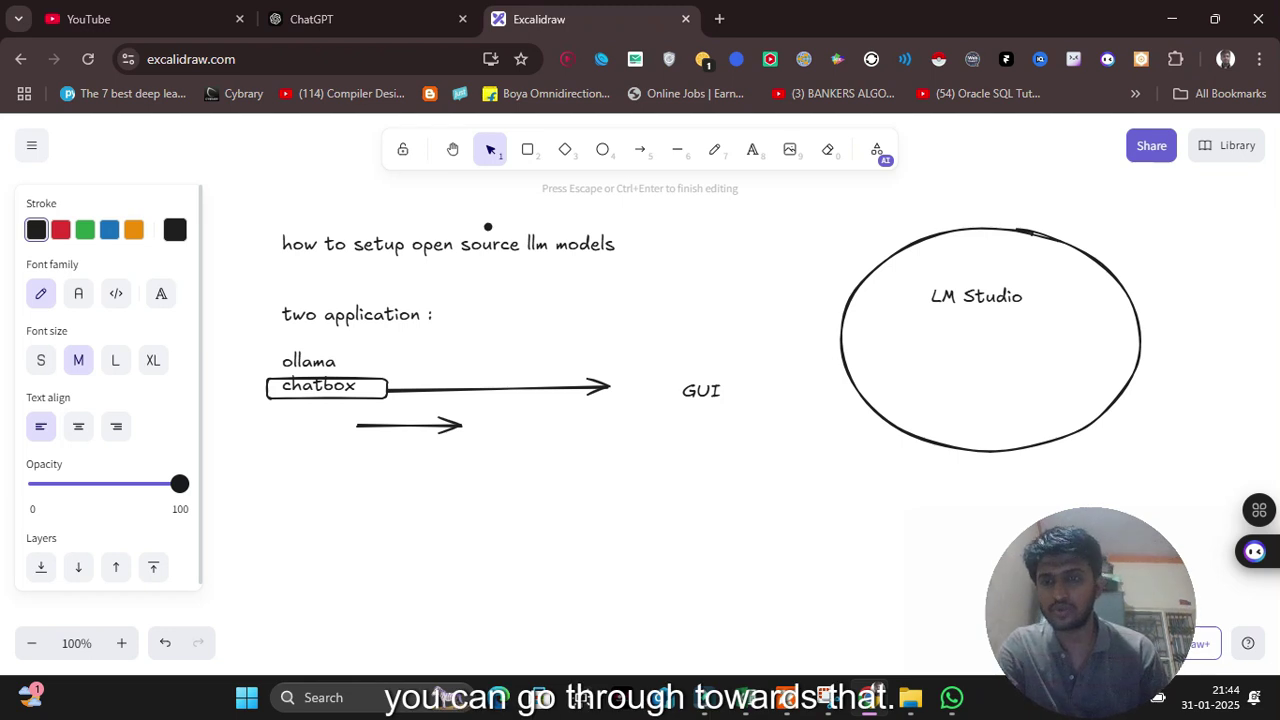
{"action": "key", "text": "alt+Tab"}
{"action": "mouse_move", "coordinate": [1090, 607]}
{"action": "left_mouse_down"}
{"action": "mouse_move", "coordinate": [1143, 528]}
{"action": "mouse_move", "coordinate": [1160, 550]}
{"action": "left_mouse_up"}
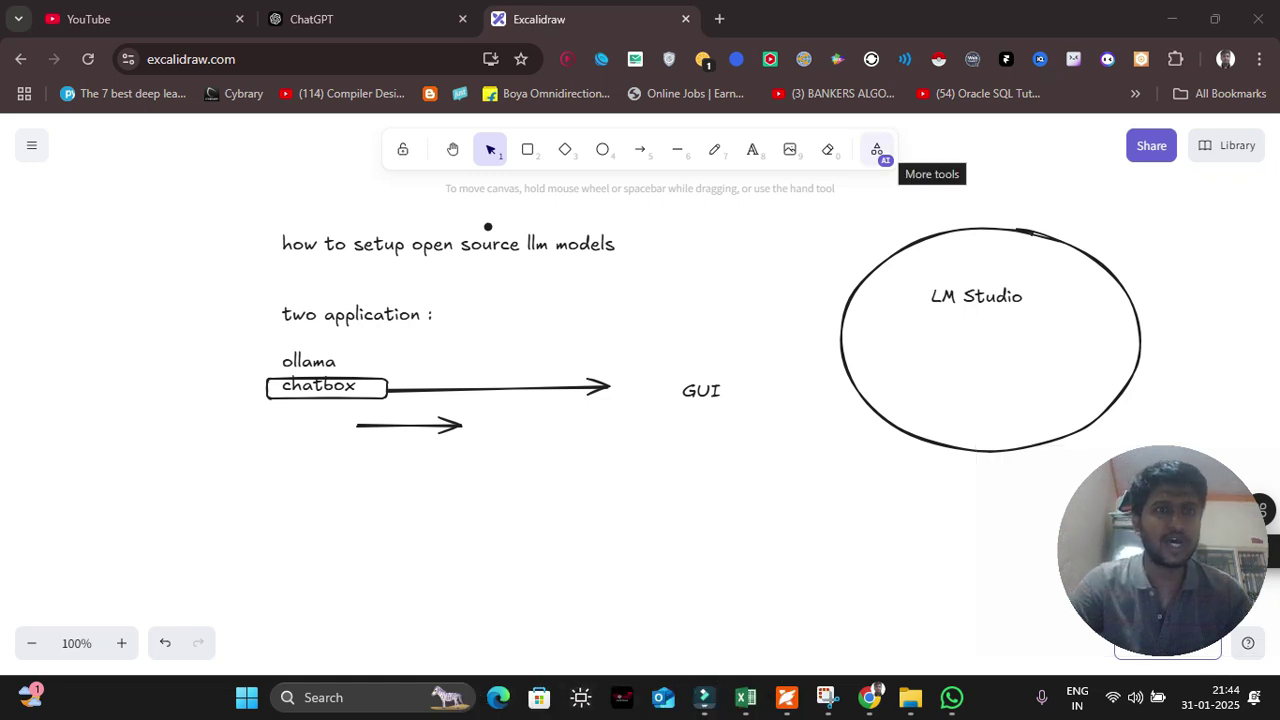
Search the web for "lmstudio" in a new browser tab and open the lmstudio.ai site
{"action": "left_click", "coordinate": [719, 19]}
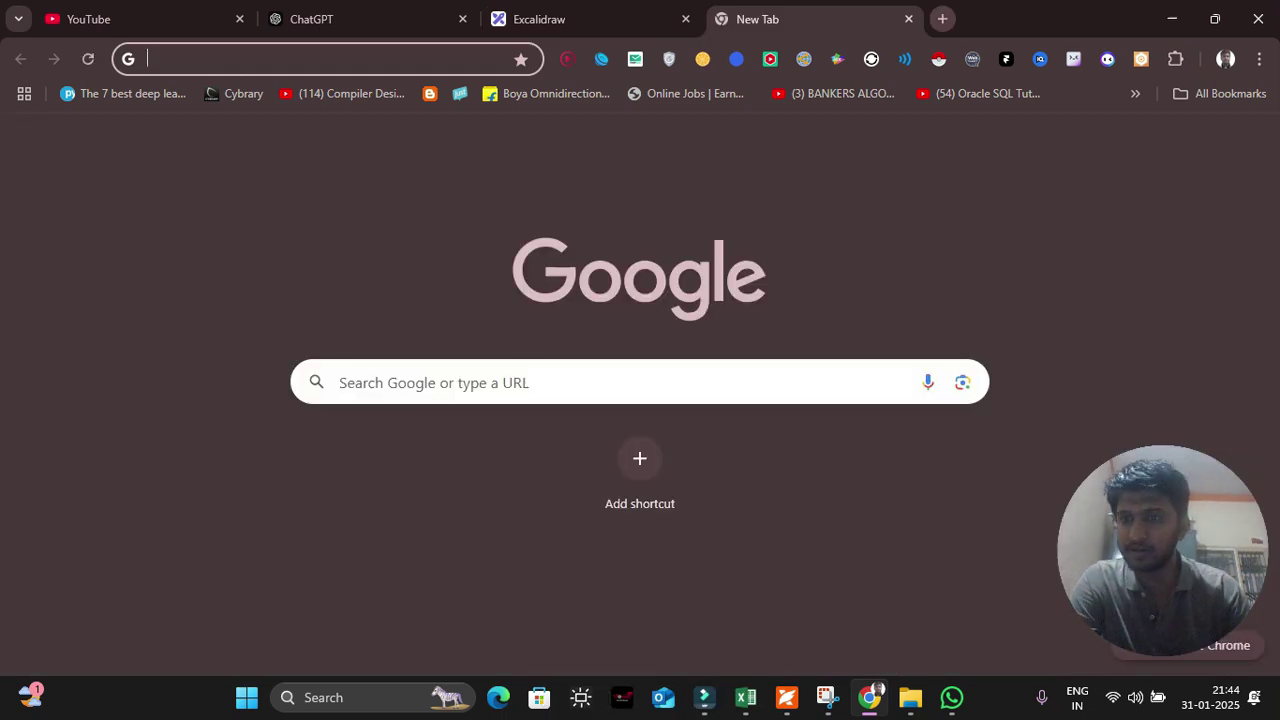
{"action": "type", "text": "lm"}
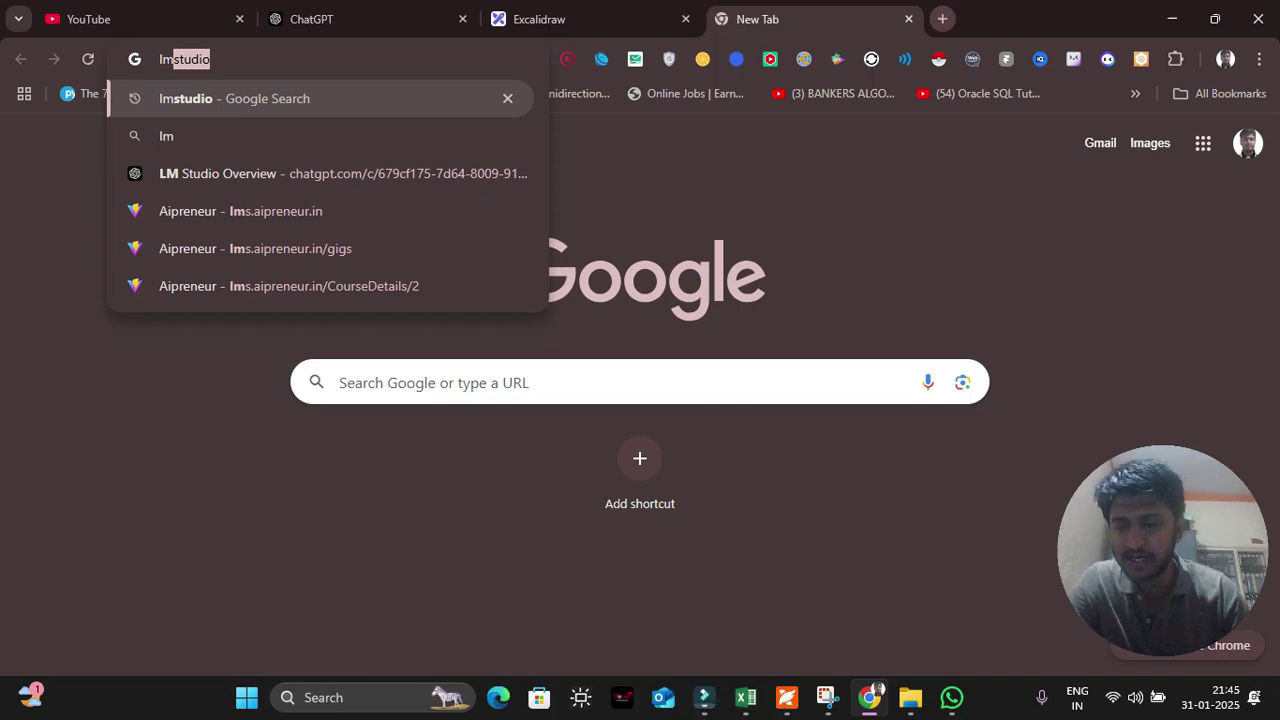
{"action": "type", "text": "studio"}
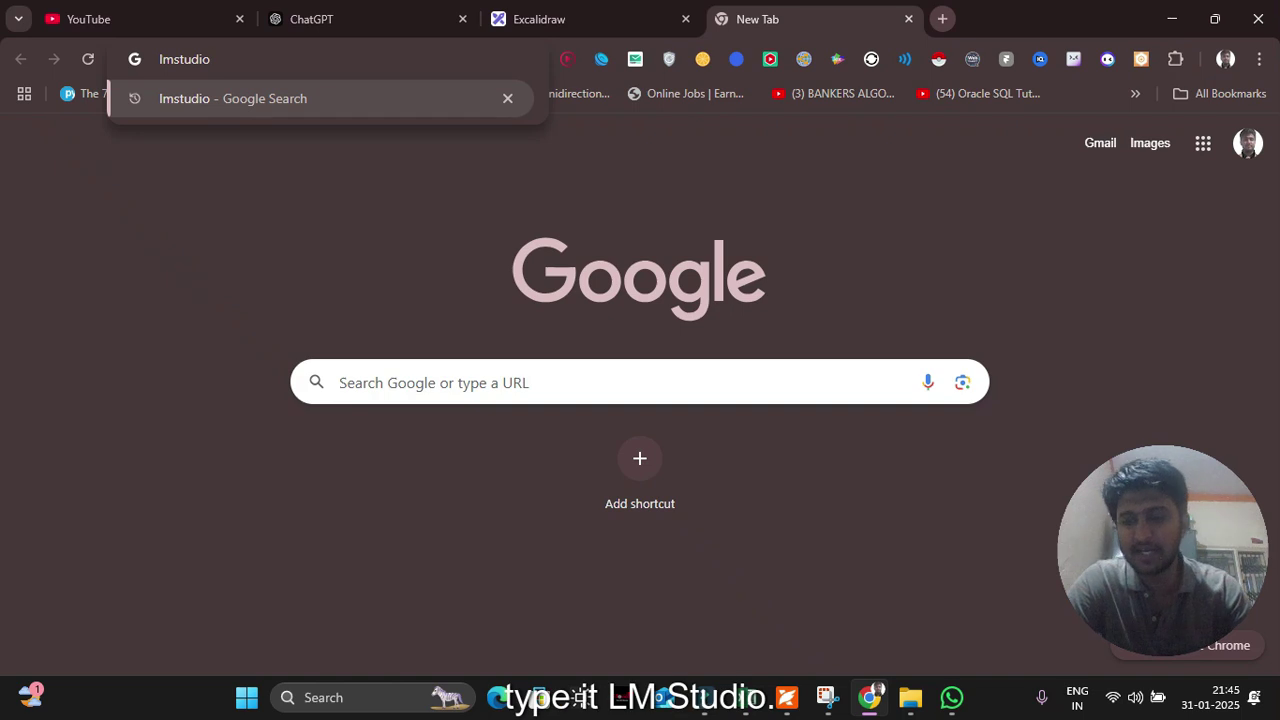
{"action": "key", "text": "Return"}
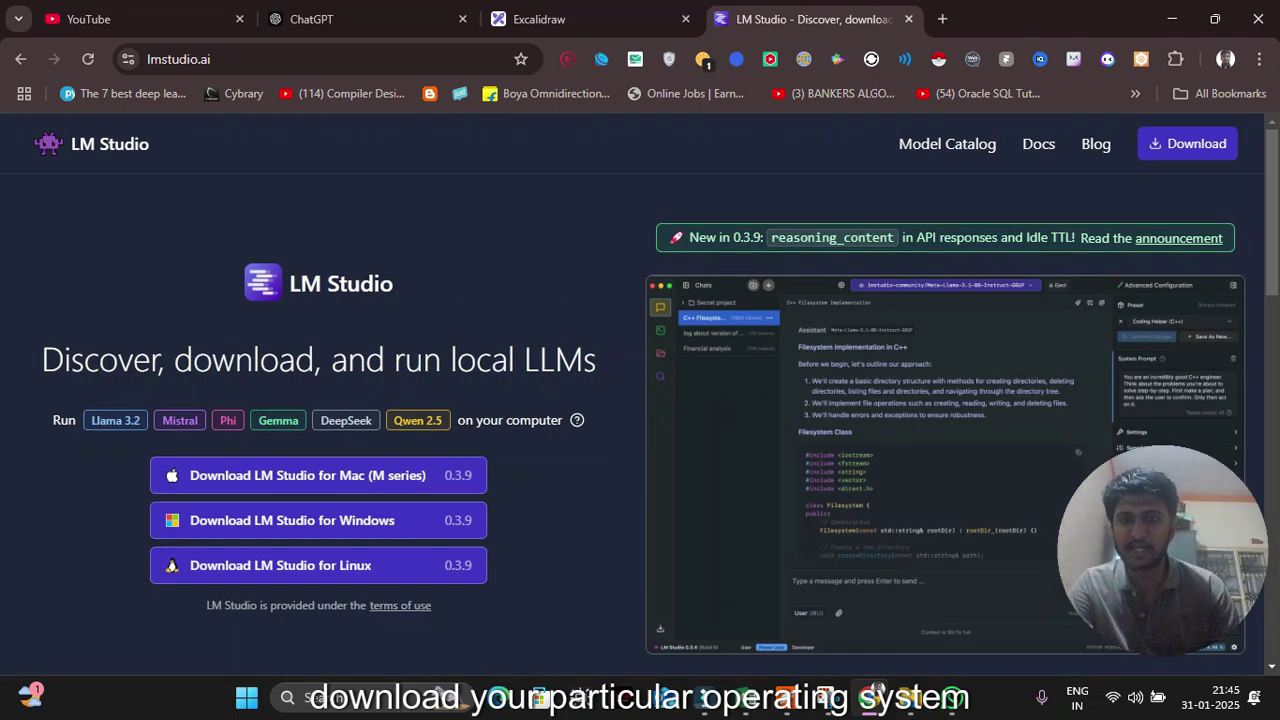
Download LM Studio 0.3.9 for Windows and save the installer LM-Studio-0.3.9-5-x64 to the Desktop
{"action": "scroll", "coordinate": [640, 400], "scroll_direction": "down", "scroll_amount": 1}
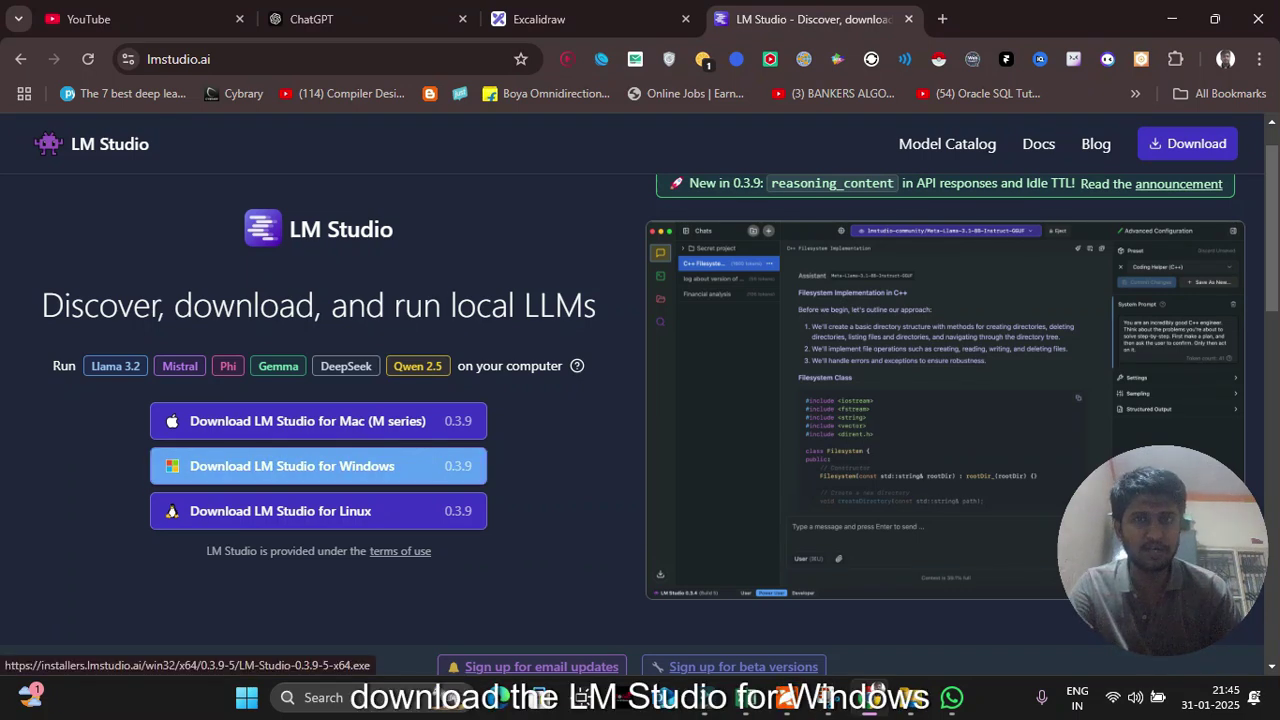
{"action": "left_click", "coordinate": [292, 466]}
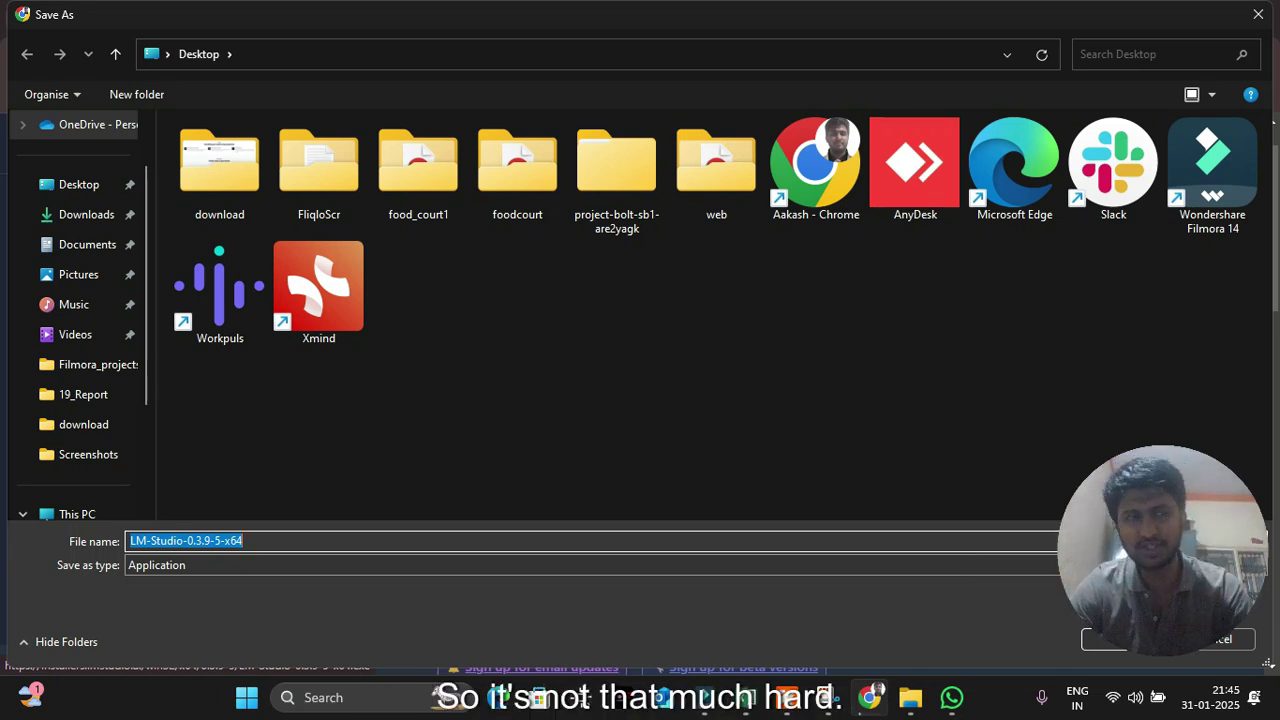
{"action": "left_click", "coordinate": [79, 185]}
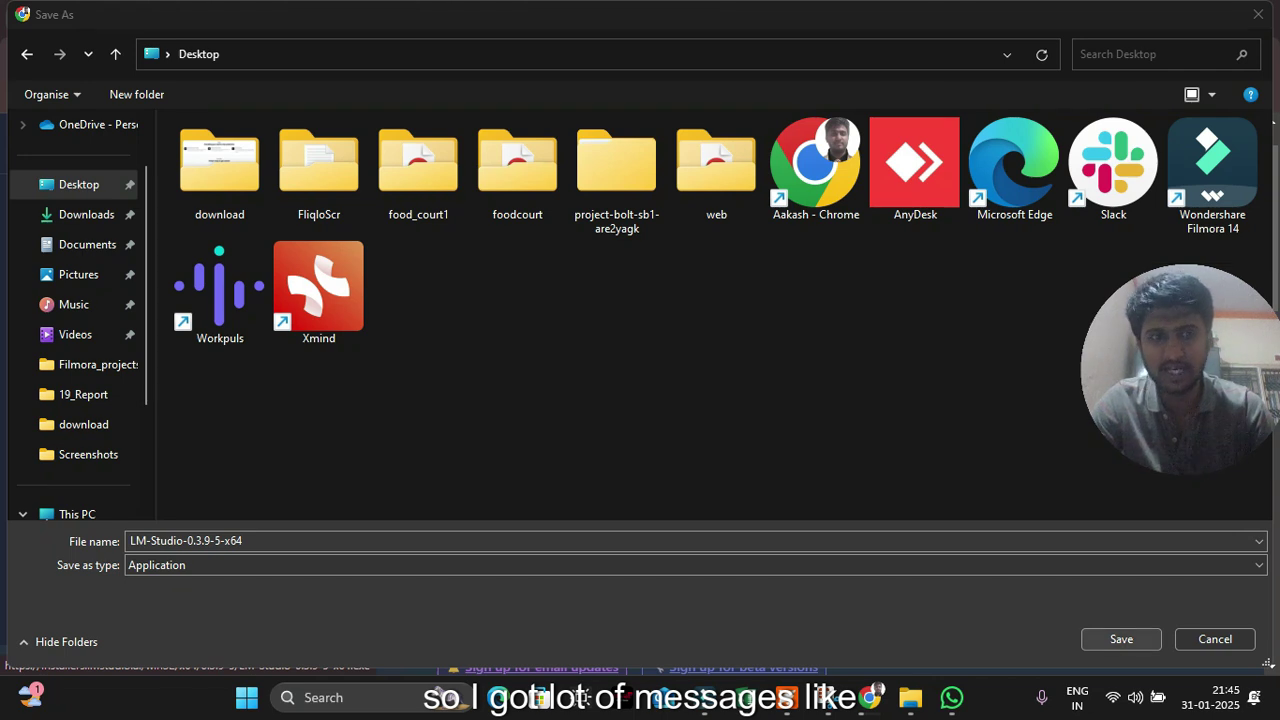
{"action": "left_click", "coordinate": [1121, 639]}
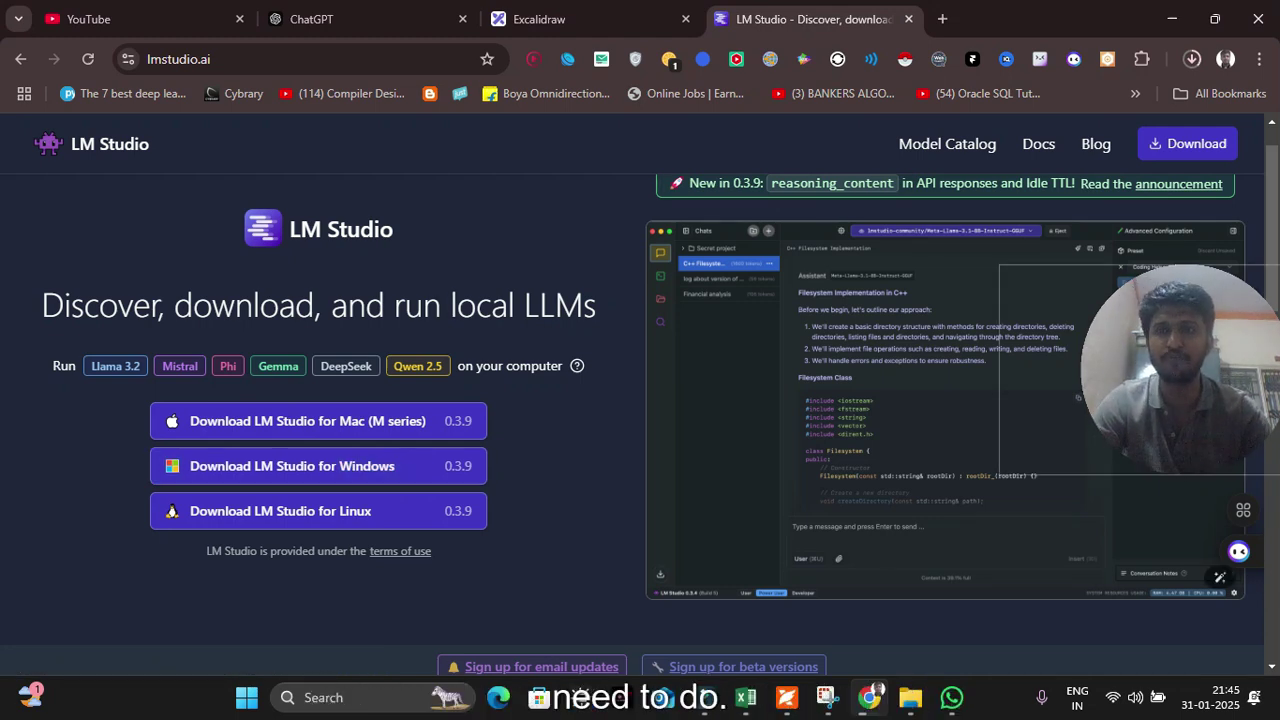
View the LM Studio Model Catalog and check the desktop for the downloaded installer
{"action": "left_click", "coordinate": [947, 144]}
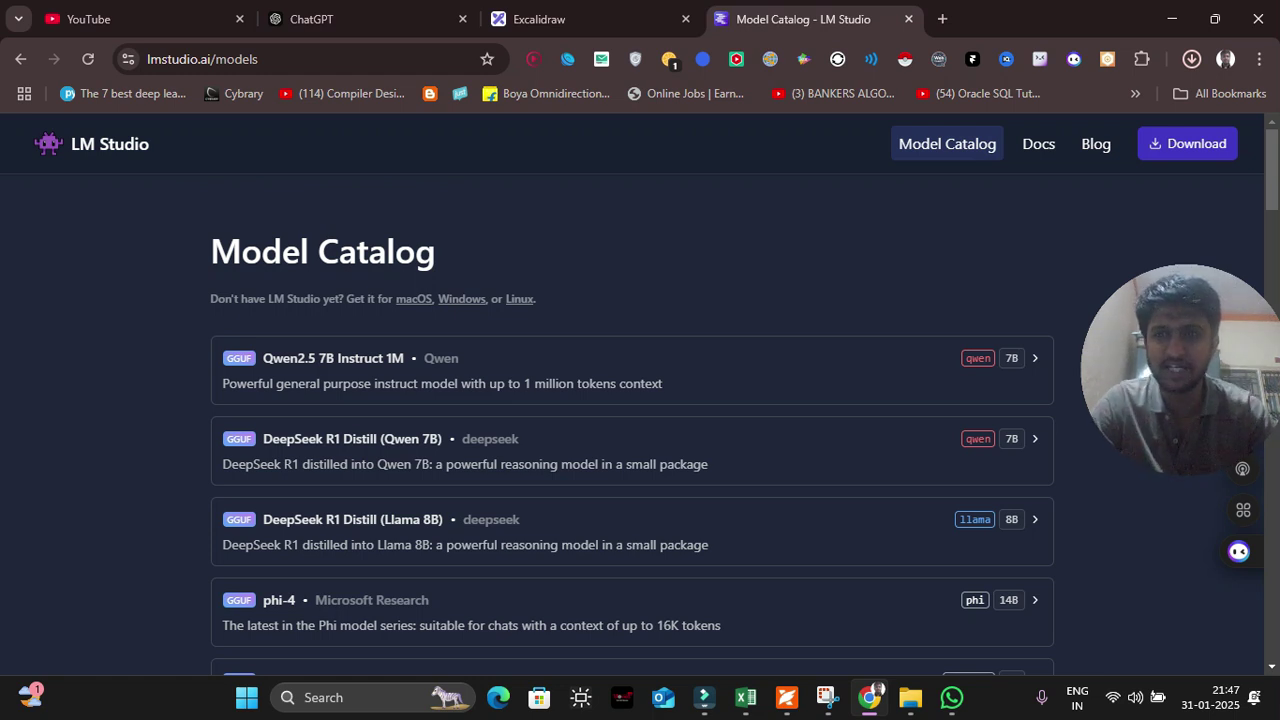
{"action": "left_click", "coordinate": [1191, 59]}
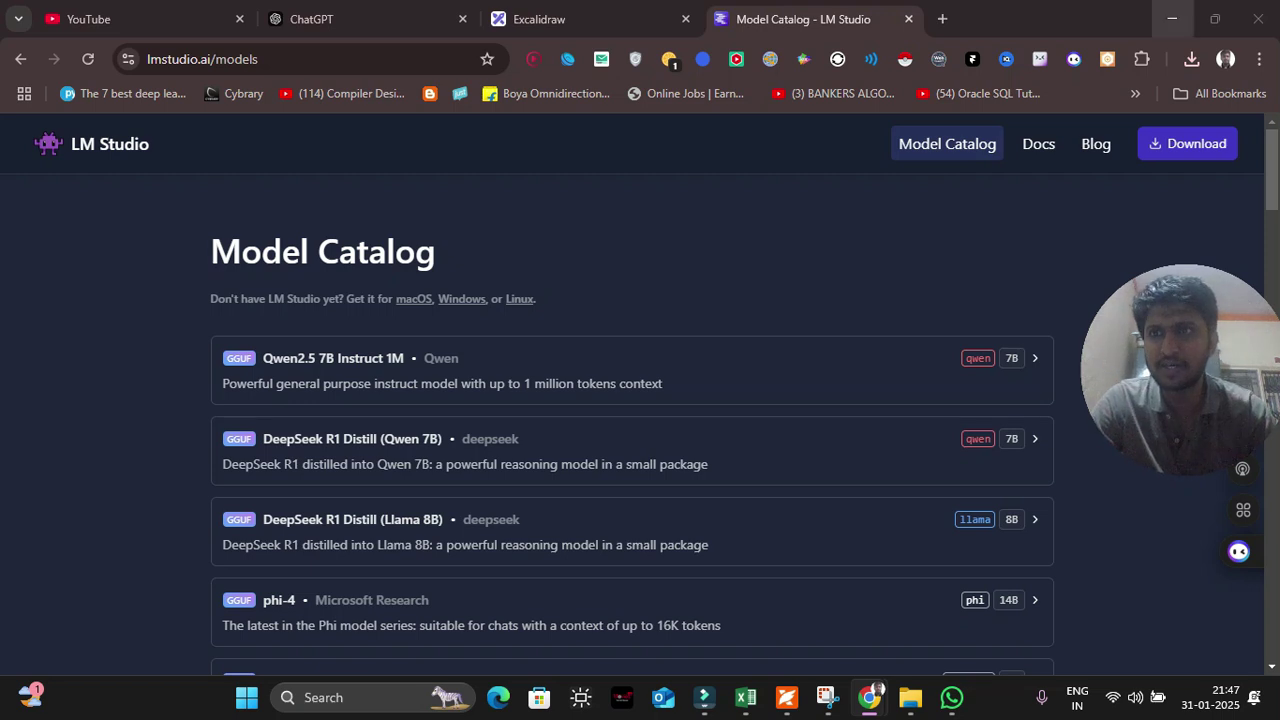
{"action": "left_click", "coordinate": [1172, 18]}
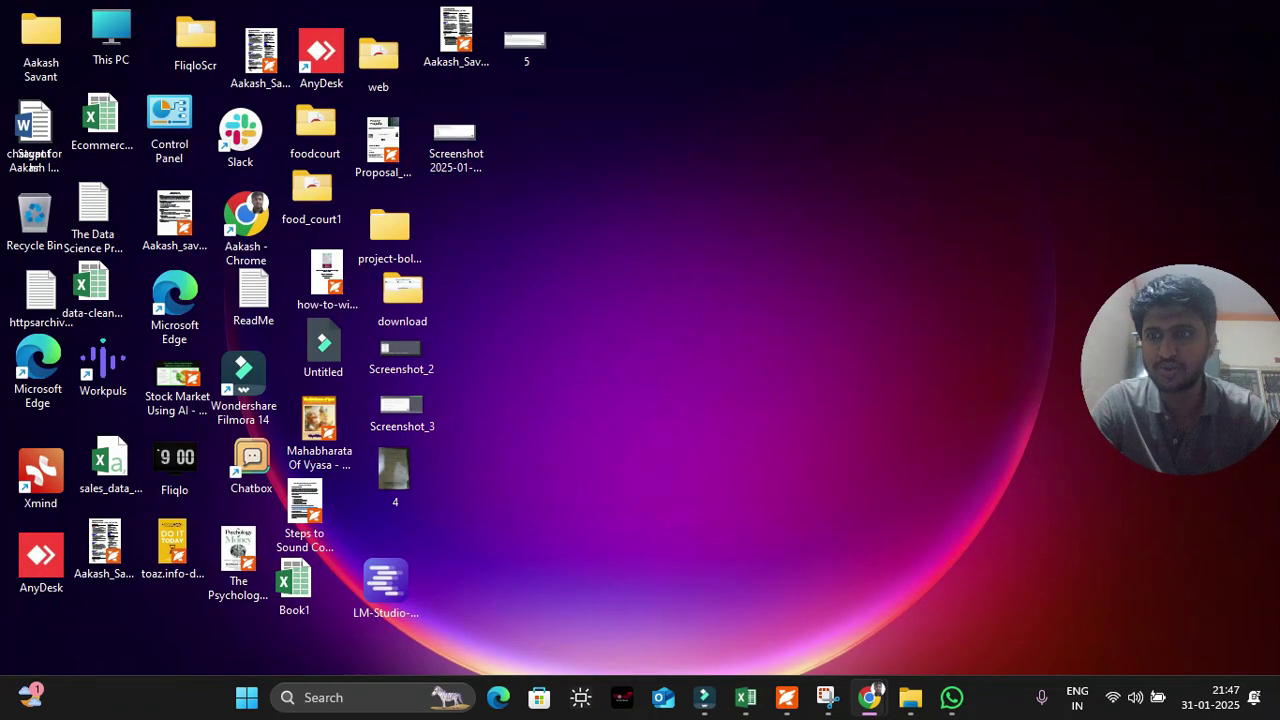
{"action": "mouse_move", "coordinate": [876, 691]}
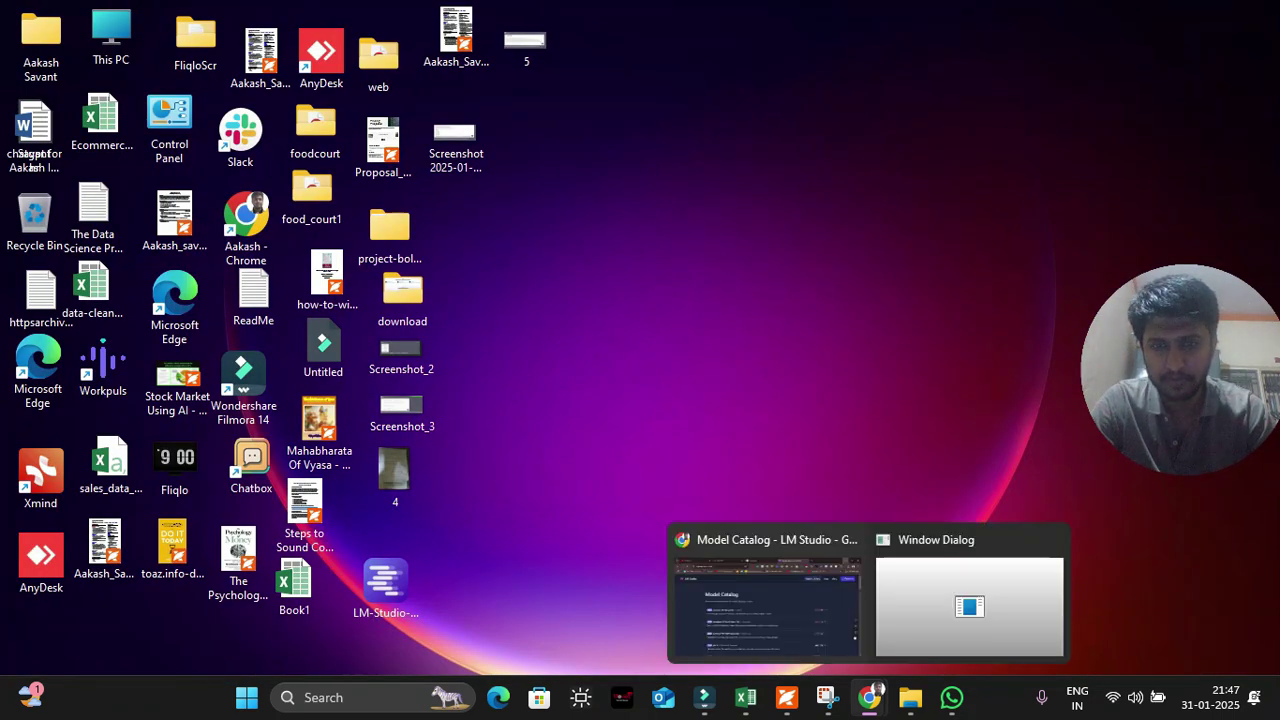
{"action": "mouse_move", "coordinate": [826, 692]}
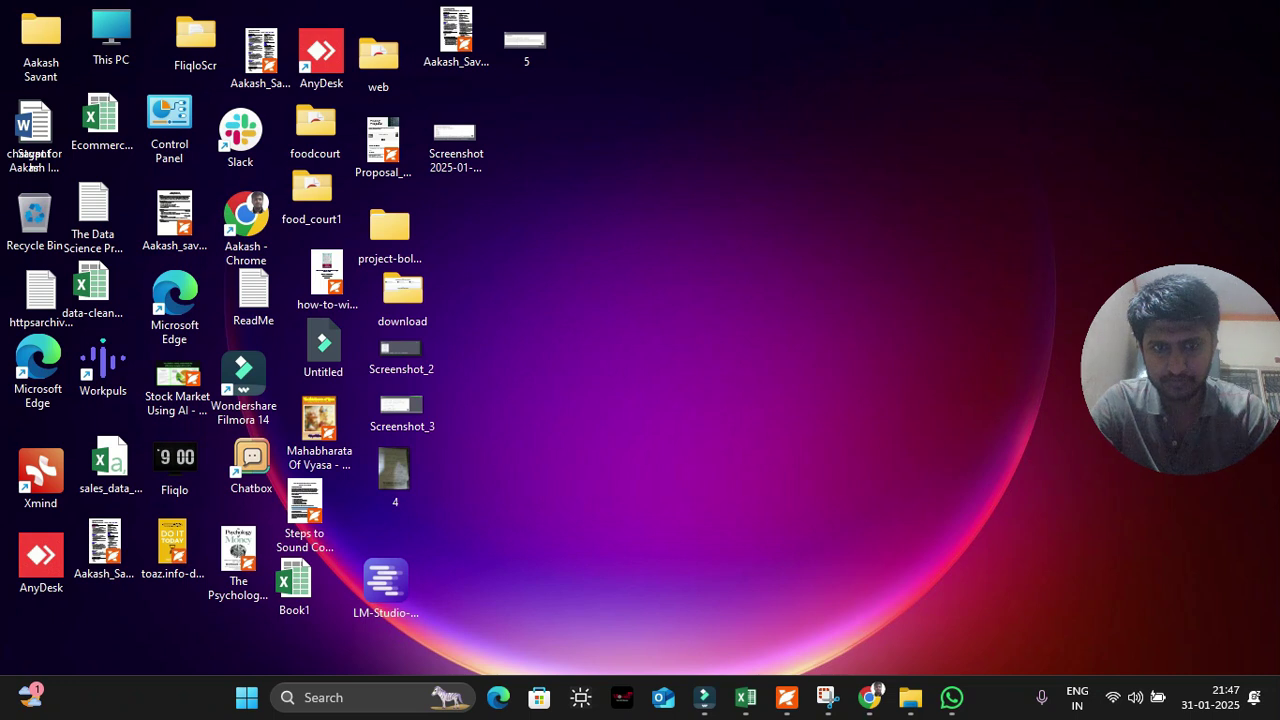
{"action": "left_click", "coordinate": [870, 697]}
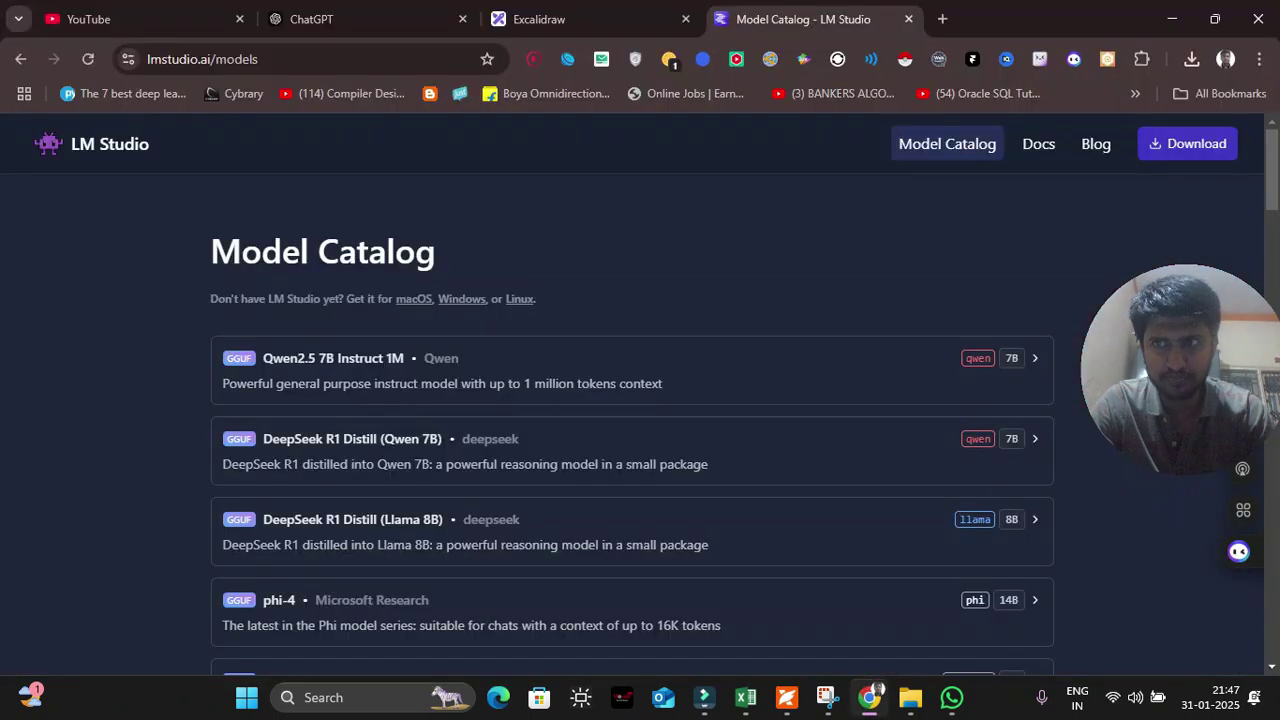
Try to run the installer from the browser's recent downloads, choosing installation for anyone who uses this computer
{"action": "left_click", "coordinate": [1191, 59]}
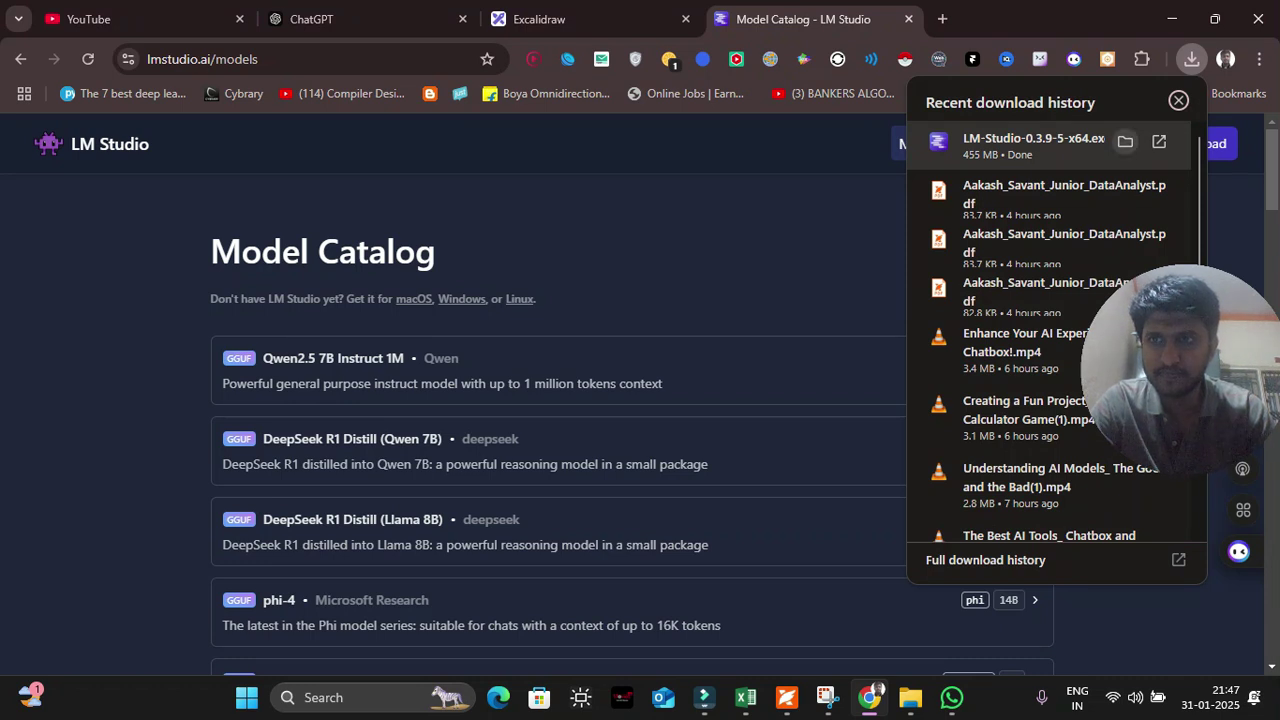
{"action": "left_click", "coordinate": [1034, 145]}
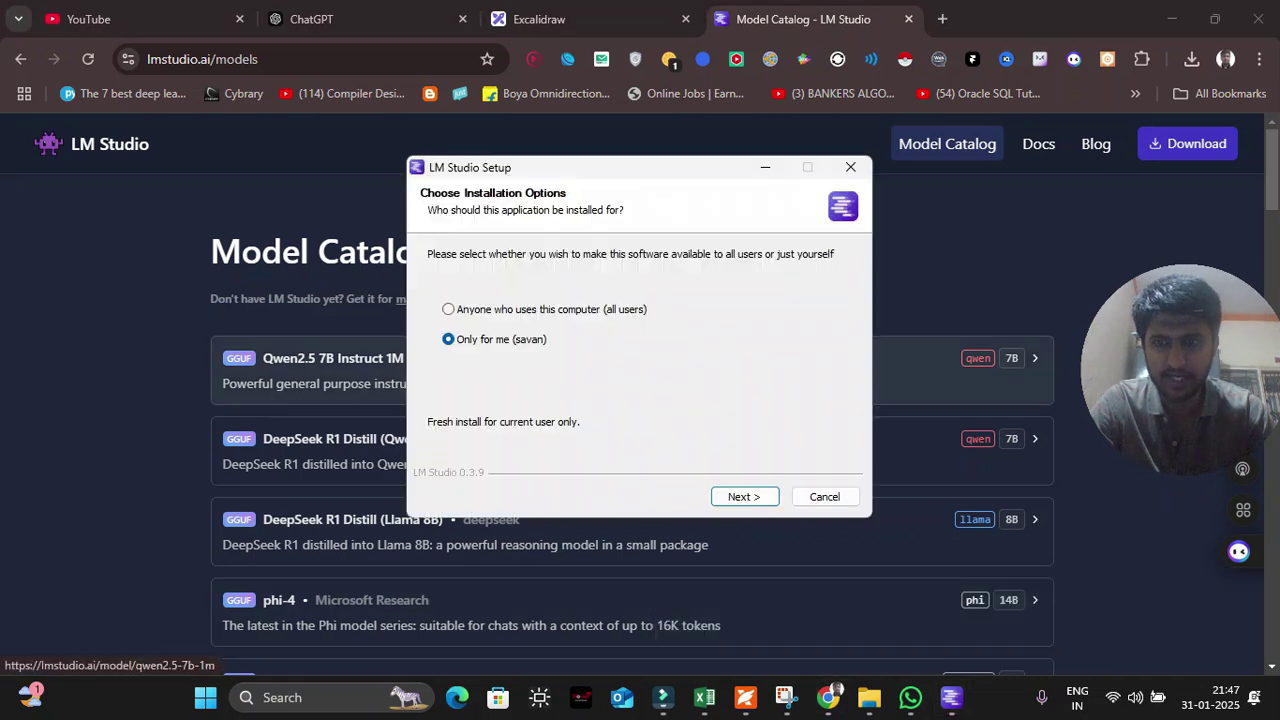
{"action": "key", "text": "Up"}
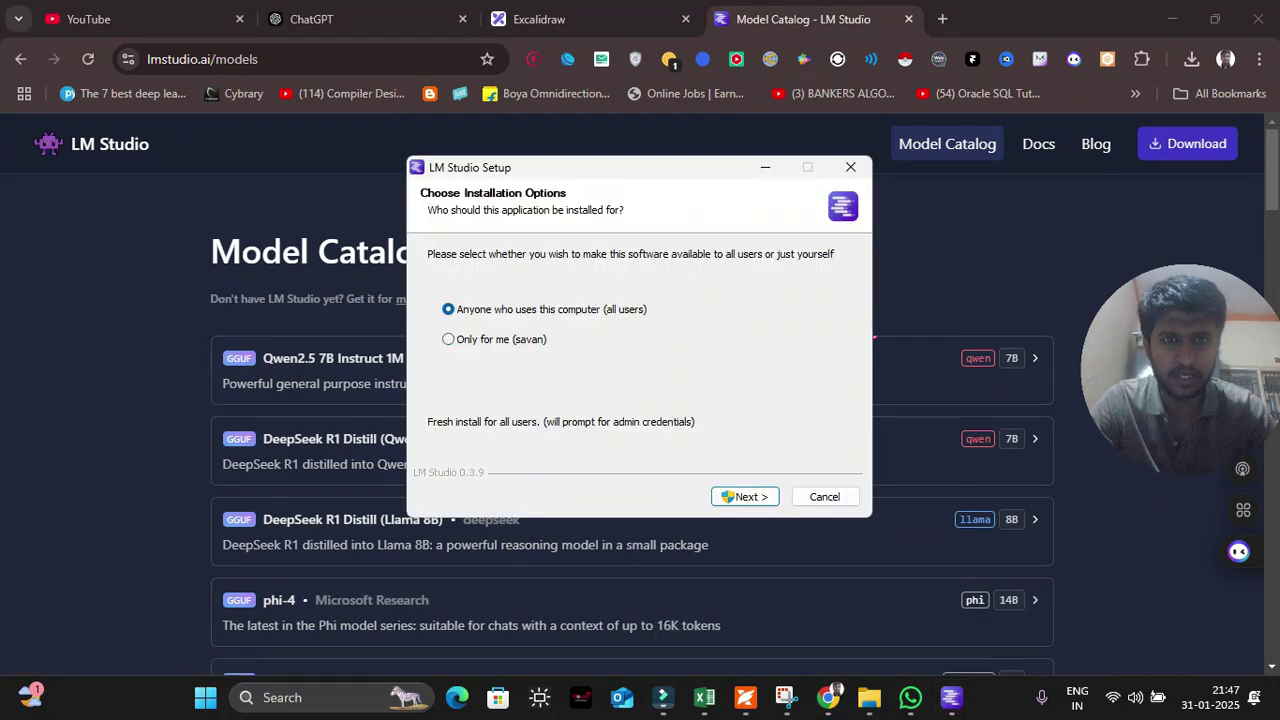
{"action": "key", "text": "Return"}
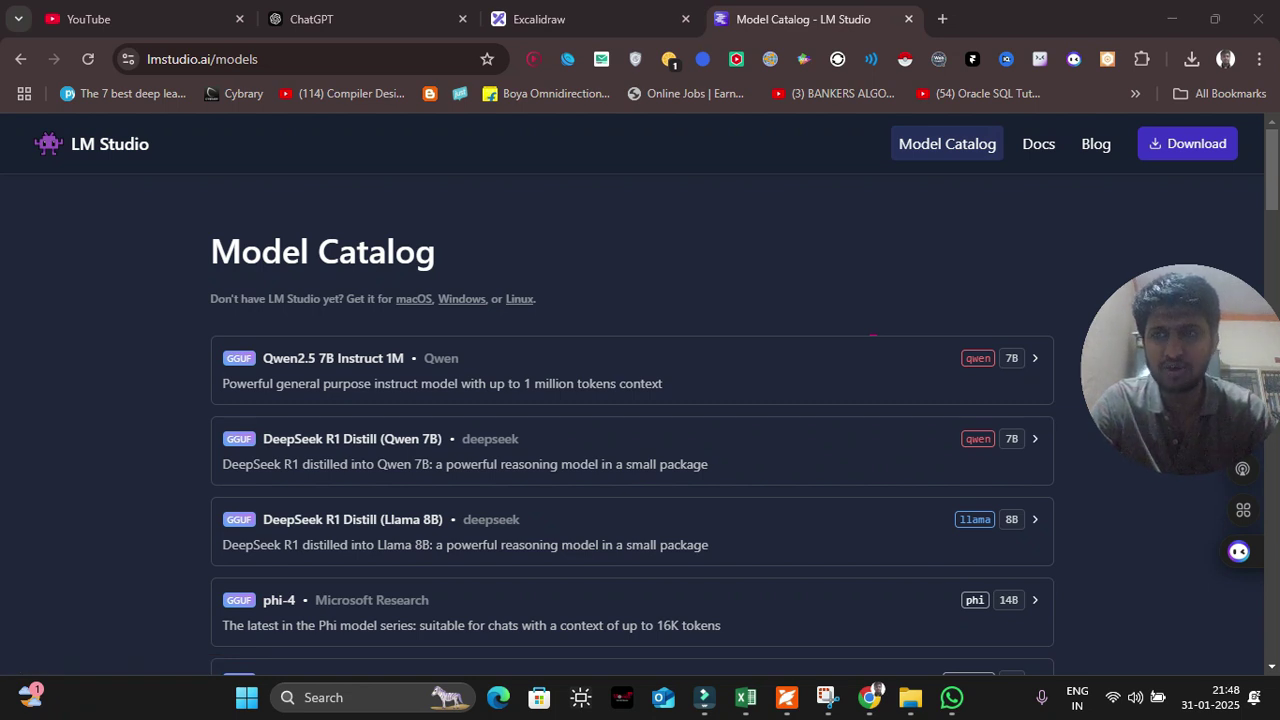
{"action": "key", "text": "alt+Tab"}
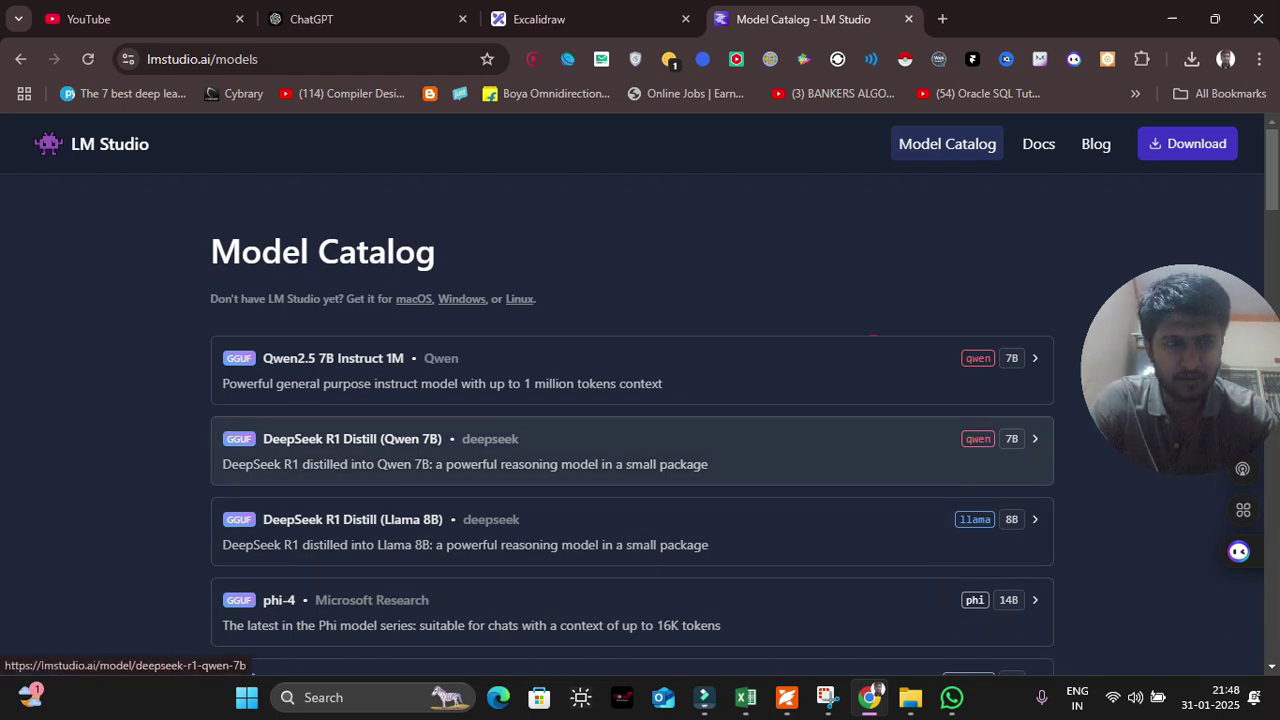
Run the LM Studio installer from the desktop and continue with installation for anyone who uses this computer
{"action": "left_click", "coordinate": [1172, 19]}
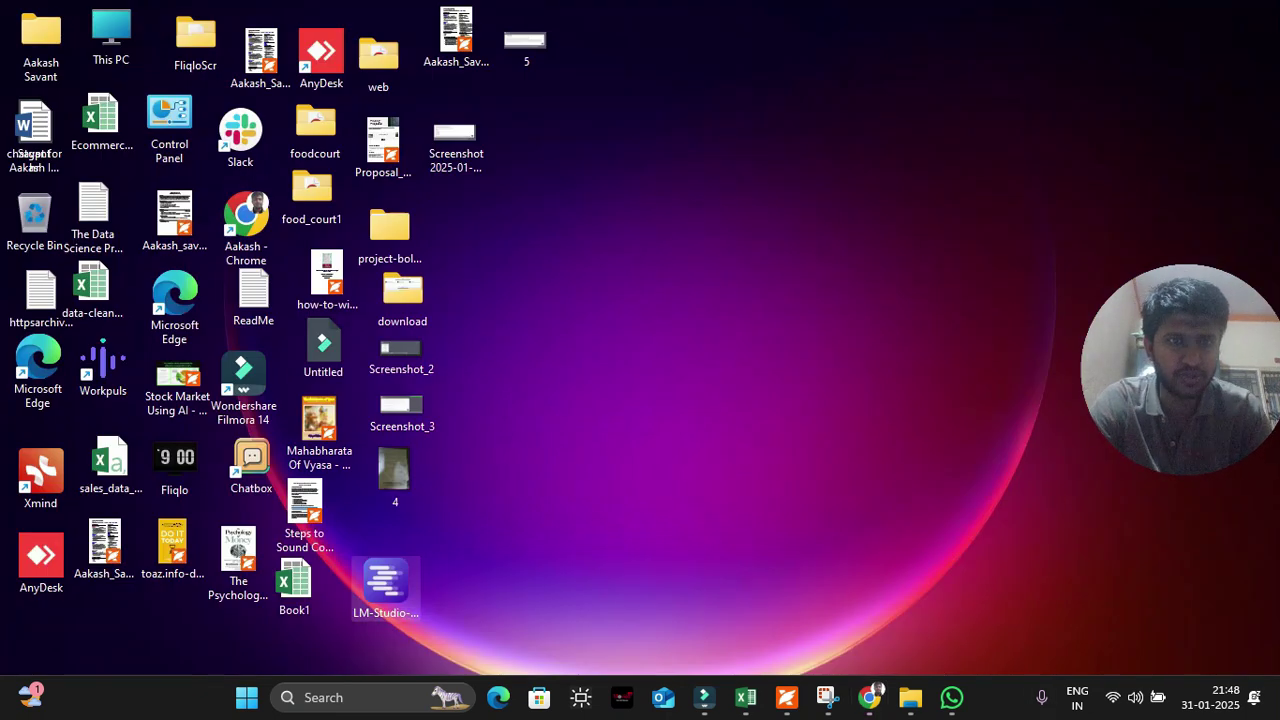
{"action": "left_click", "coordinate": [386, 585]}
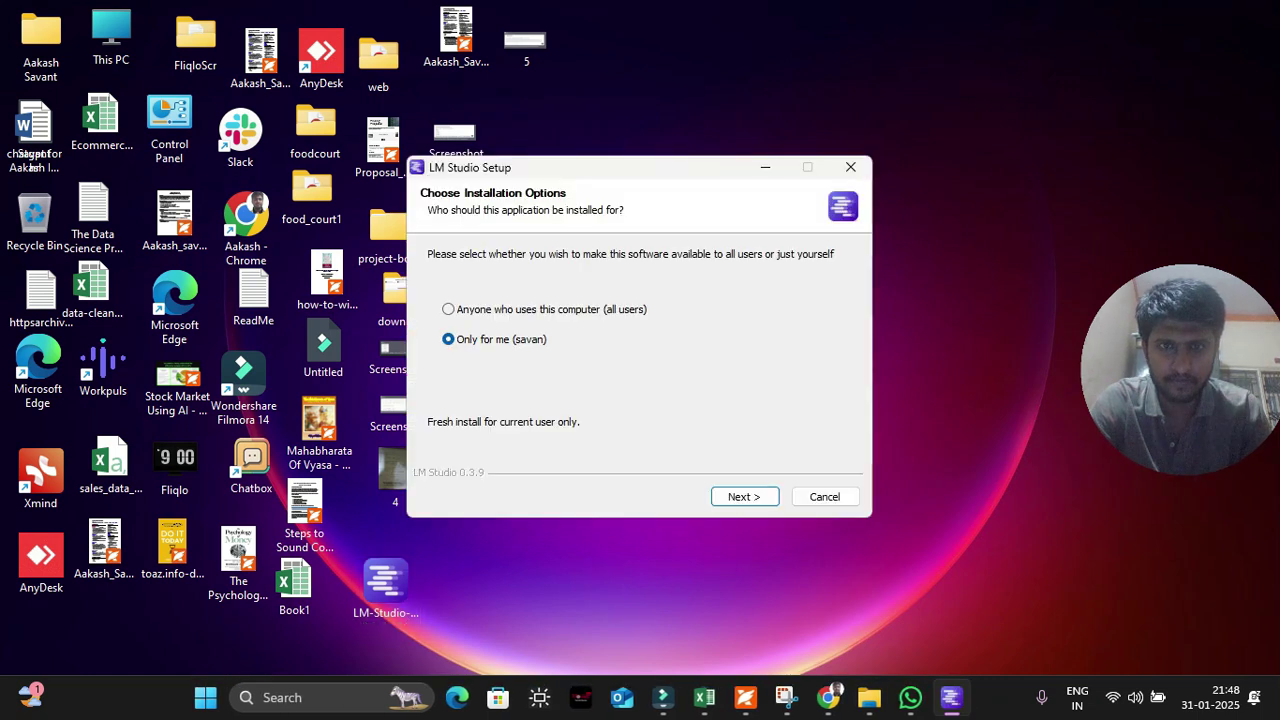
{"action": "left_click", "coordinate": [448, 309]}
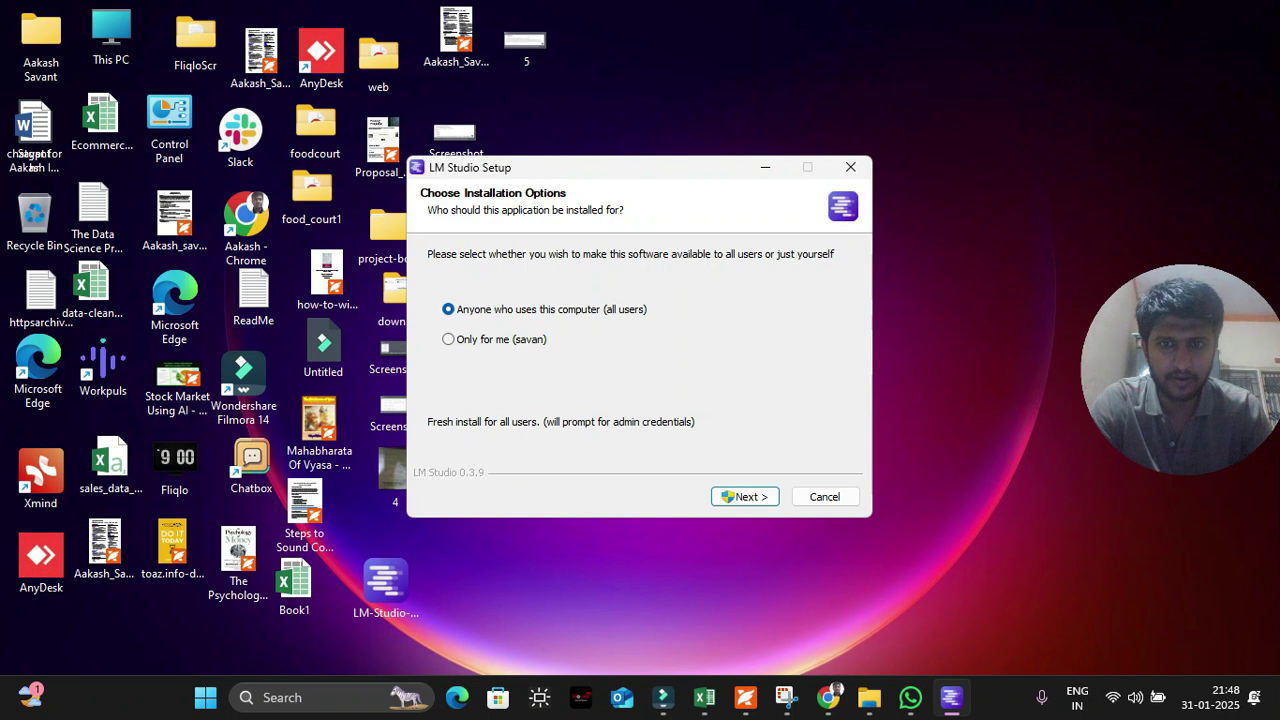
{"action": "left_click", "coordinate": [744, 496]}
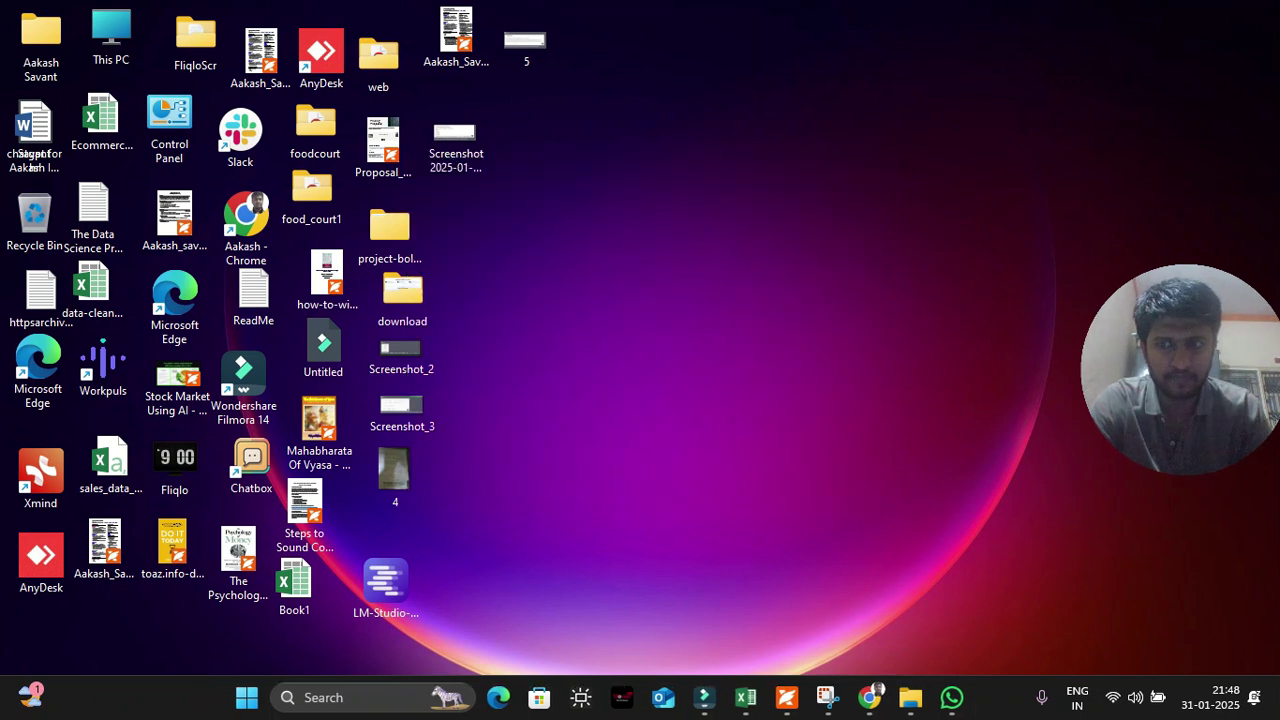
Switch to the pending administrator permission request and allow the LM Studio installer to continue
{"action": "key", "text": "alt+Tab"}
{"action": "key", "text": "alt+Tab"}
{"action": "key", "text": "alt+Tab"}
{"action": "key", "text": "alt+Tab"}
{"action": "key", "text": "alt+Tab"}
{"action": "key", "text": "alt+Tab"}
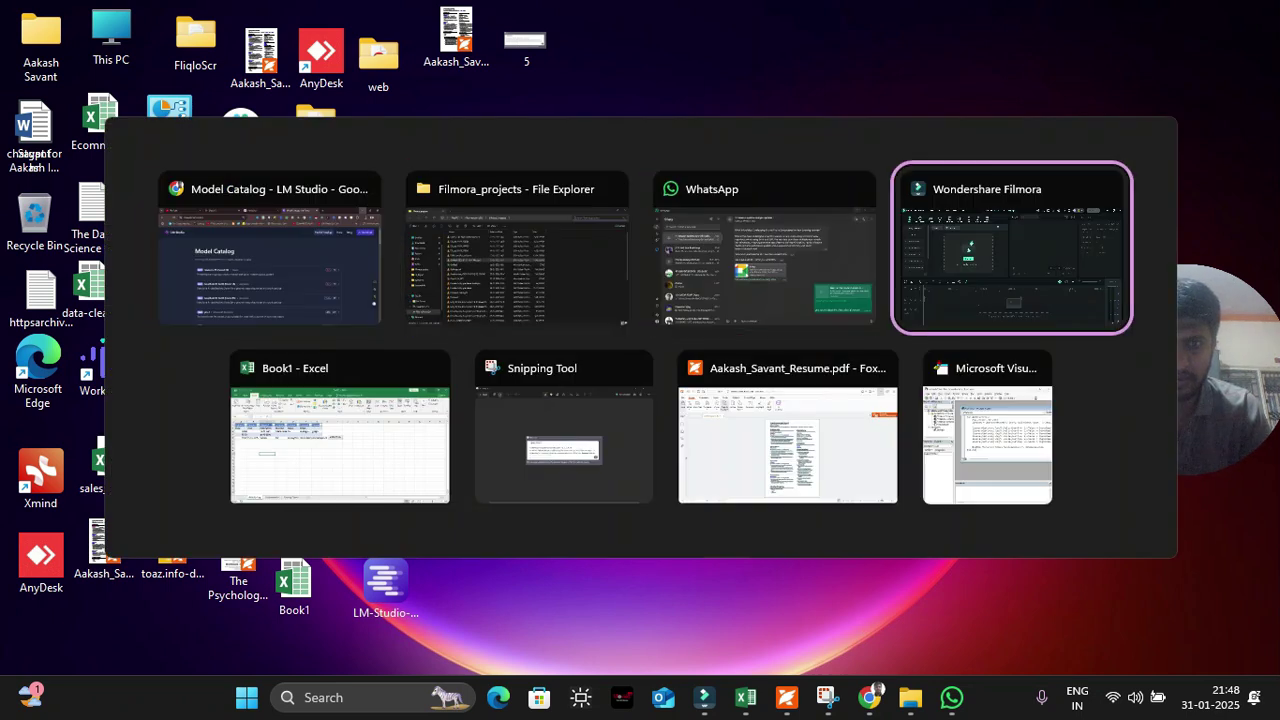
{"action": "key", "text": "alt+Tab"}
{"action": "key", "text": "alt+Tab"}
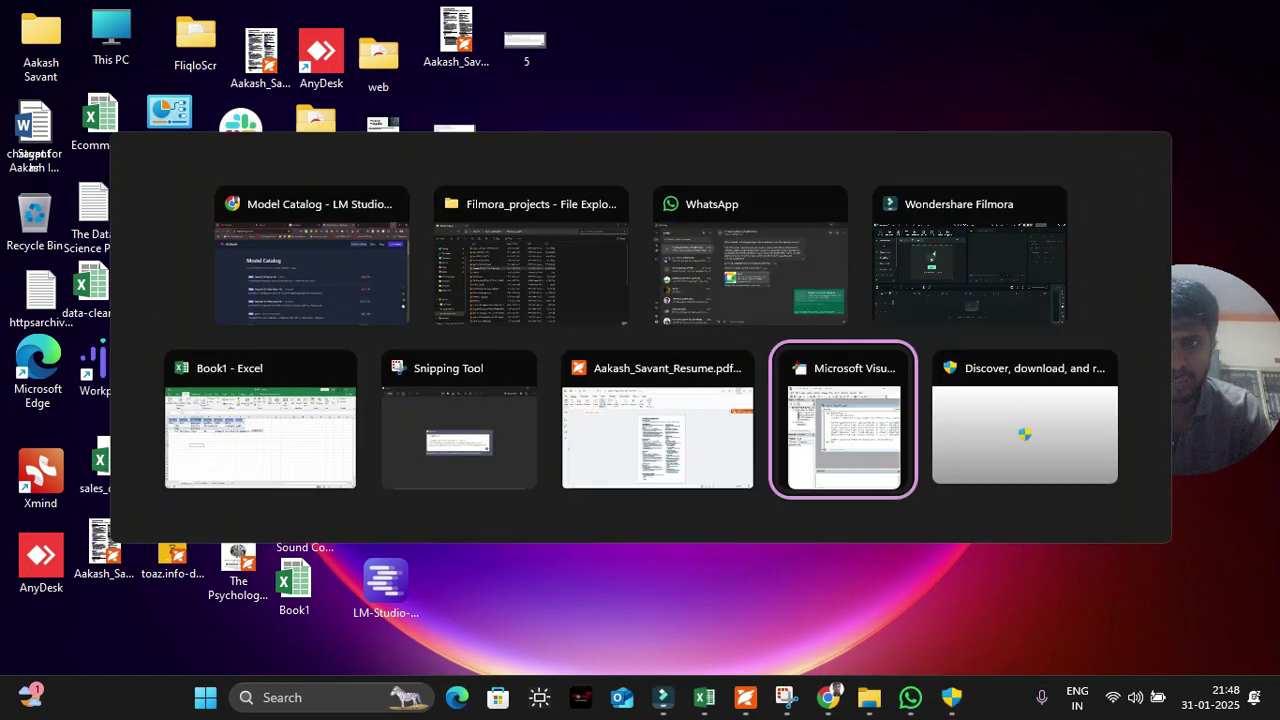
{"action": "key", "text": "alt+Tab"}
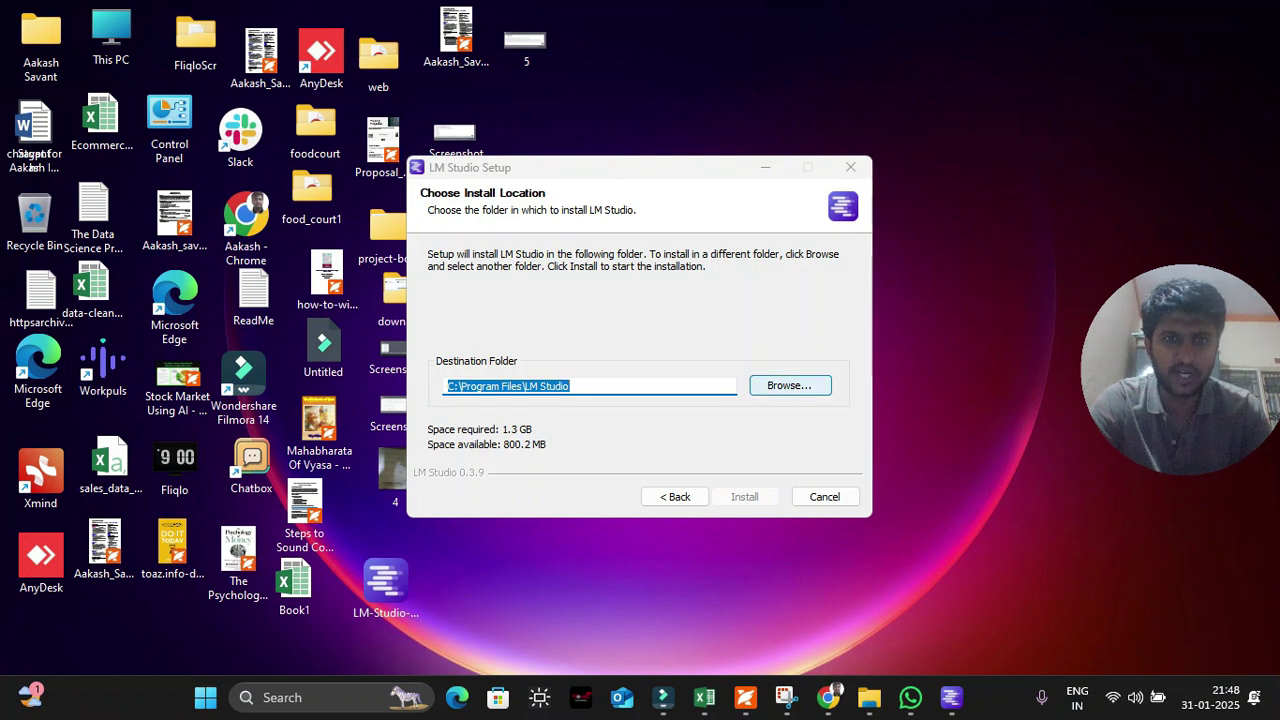
Browse for an install destination and expand the folder "how to setup_opensource_llm_models" on New Volume (D:)
{"action": "left_click", "coordinate": [790, 385]}
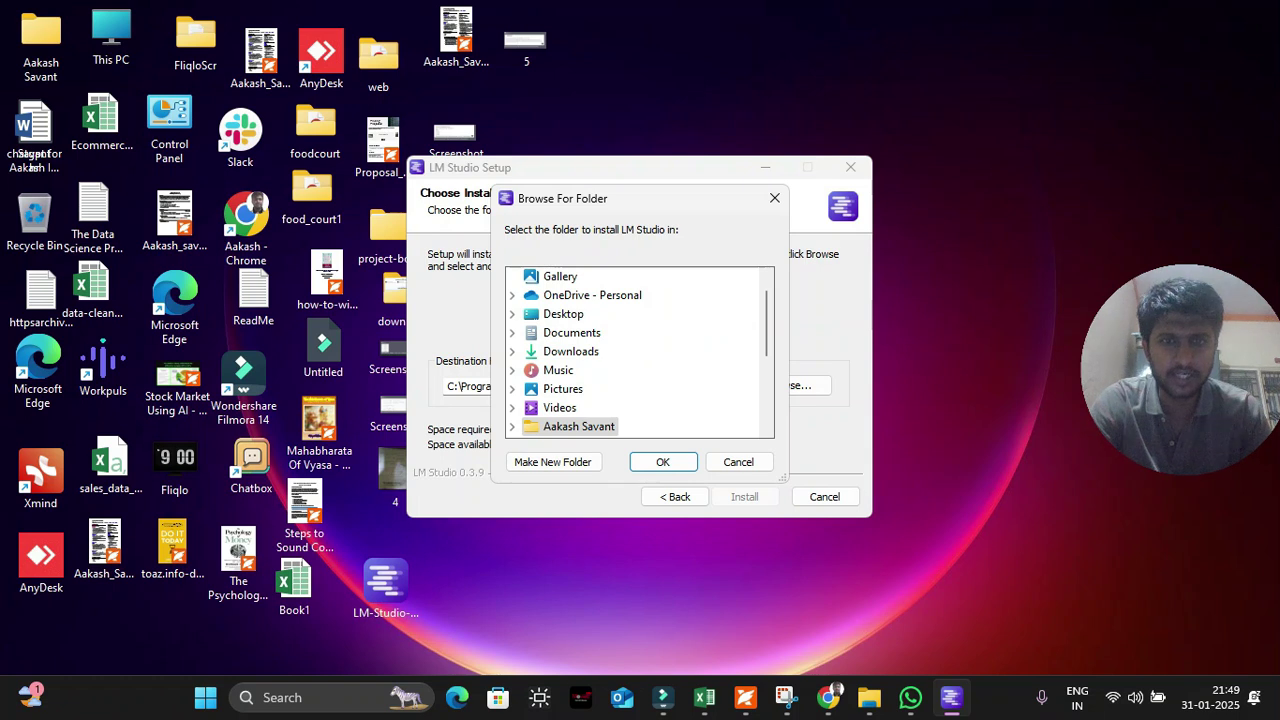
{"action": "scroll", "coordinate": [640, 350], "scroll_direction": "down", "scroll_amount": 5}
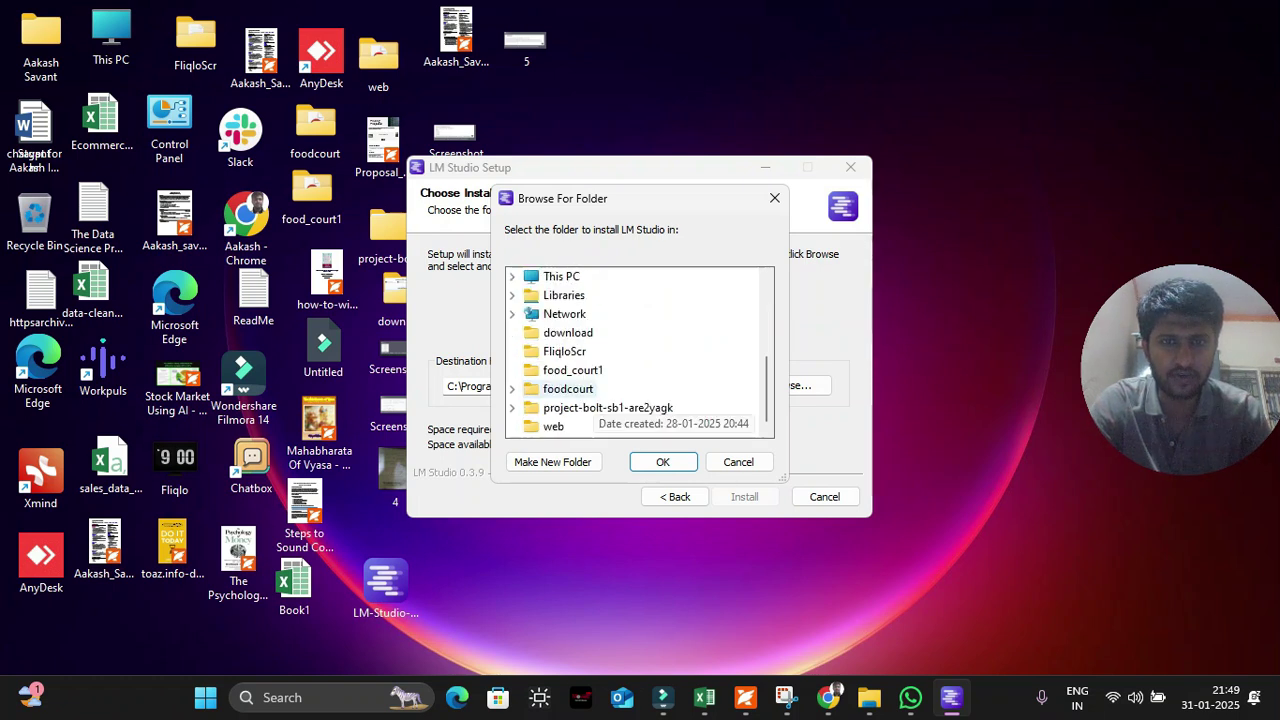
{"action": "scroll", "coordinate": [640, 350], "scroll_direction": "up", "scroll_amount": 1}
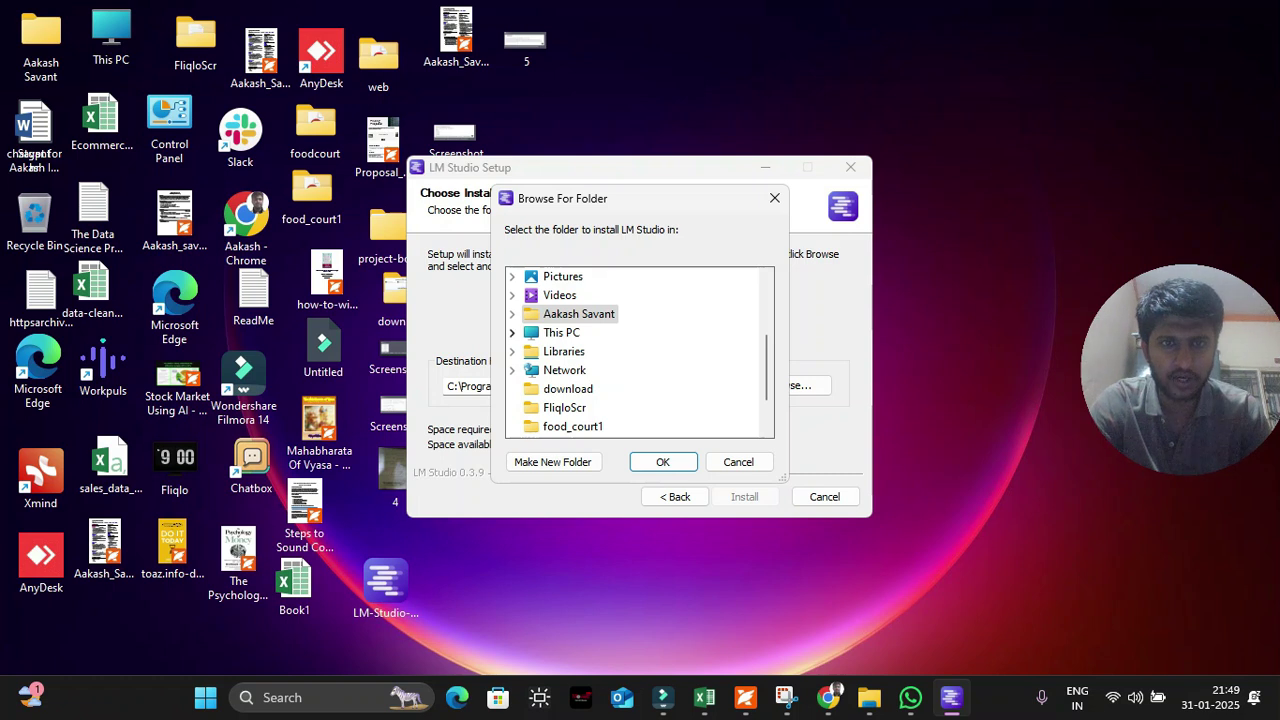
{"action": "left_click", "coordinate": [512, 332]}
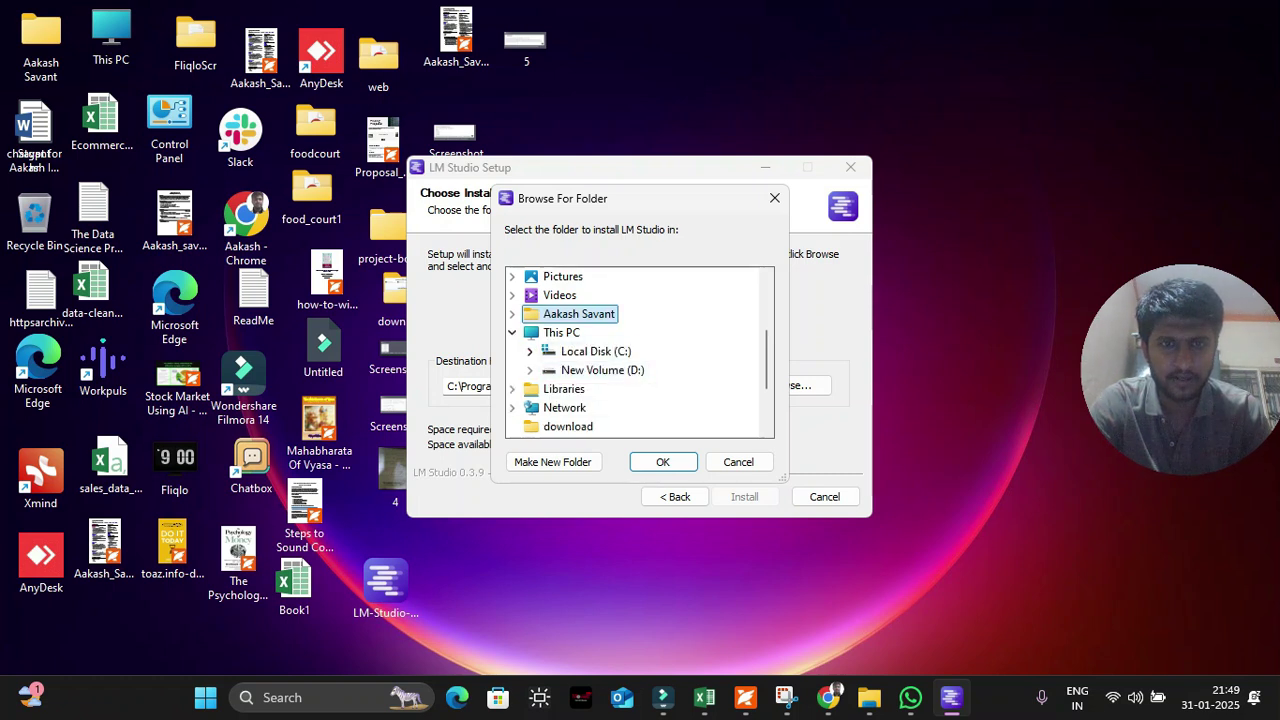
{"action": "left_click", "coordinate": [529, 370]}
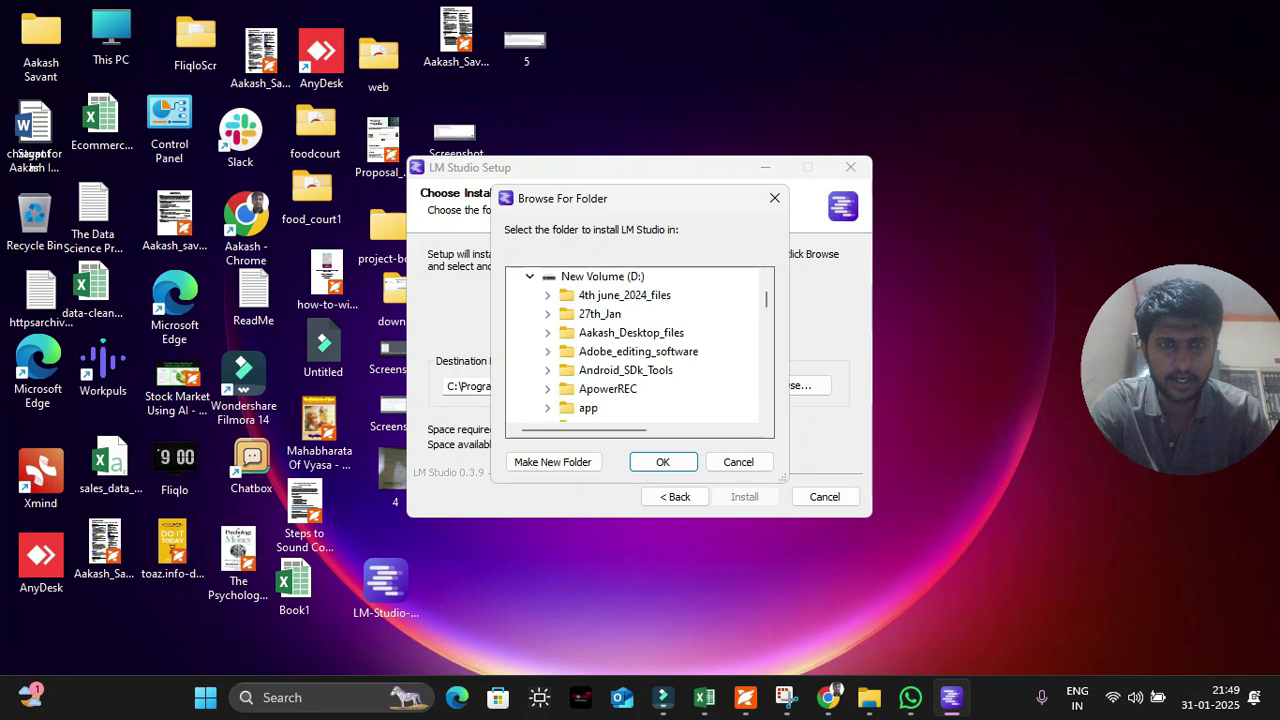
{"action": "left_click", "coordinate": [572, 333]}
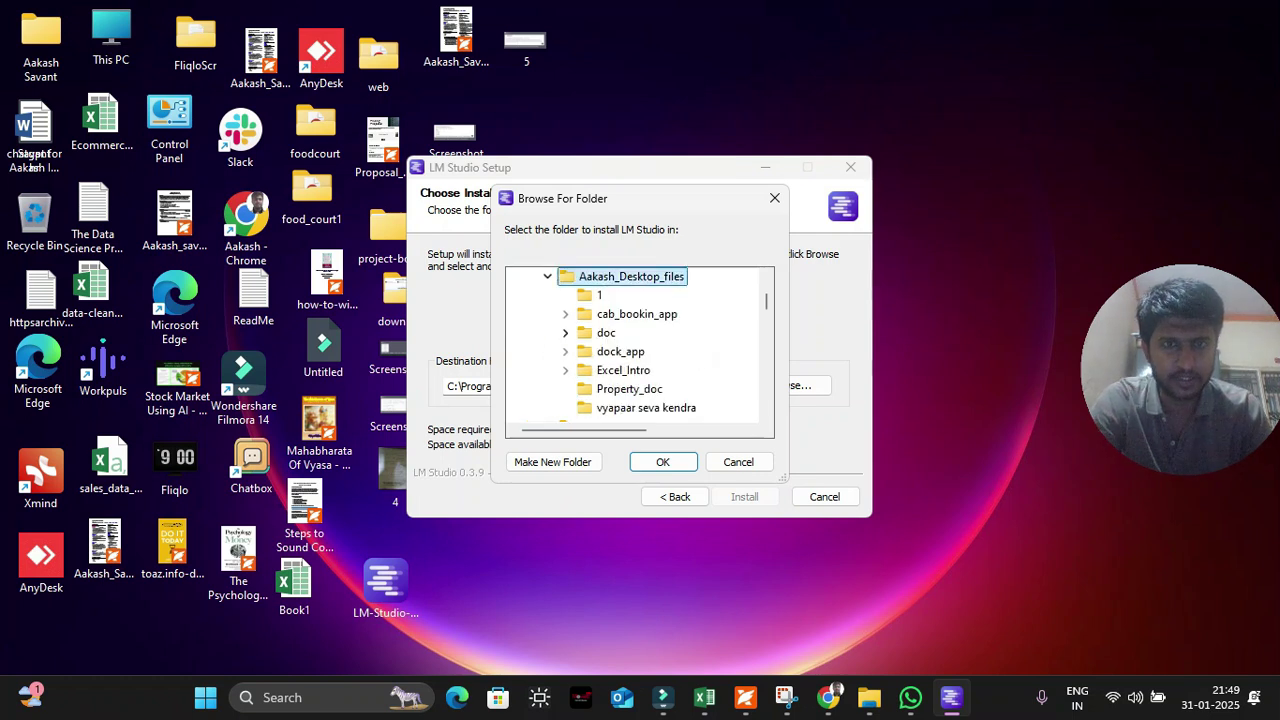
{"action": "key", "text": "h"}
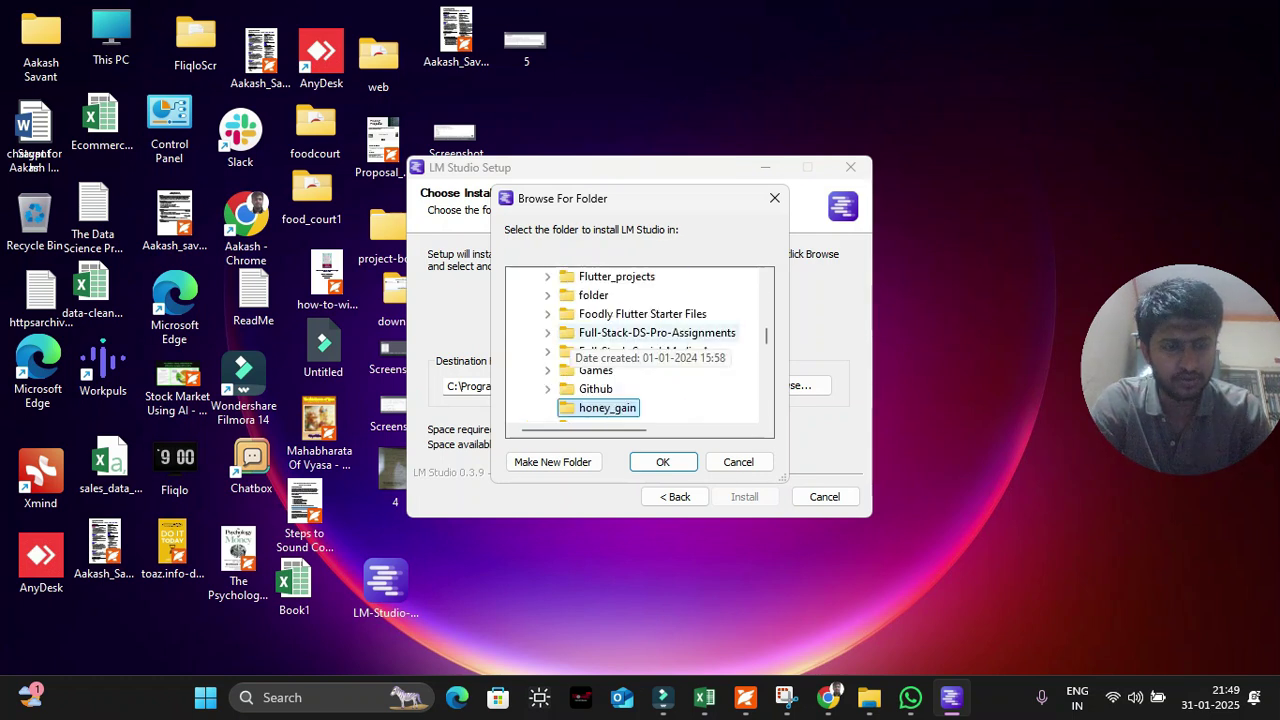
{"action": "key", "text": "h"}
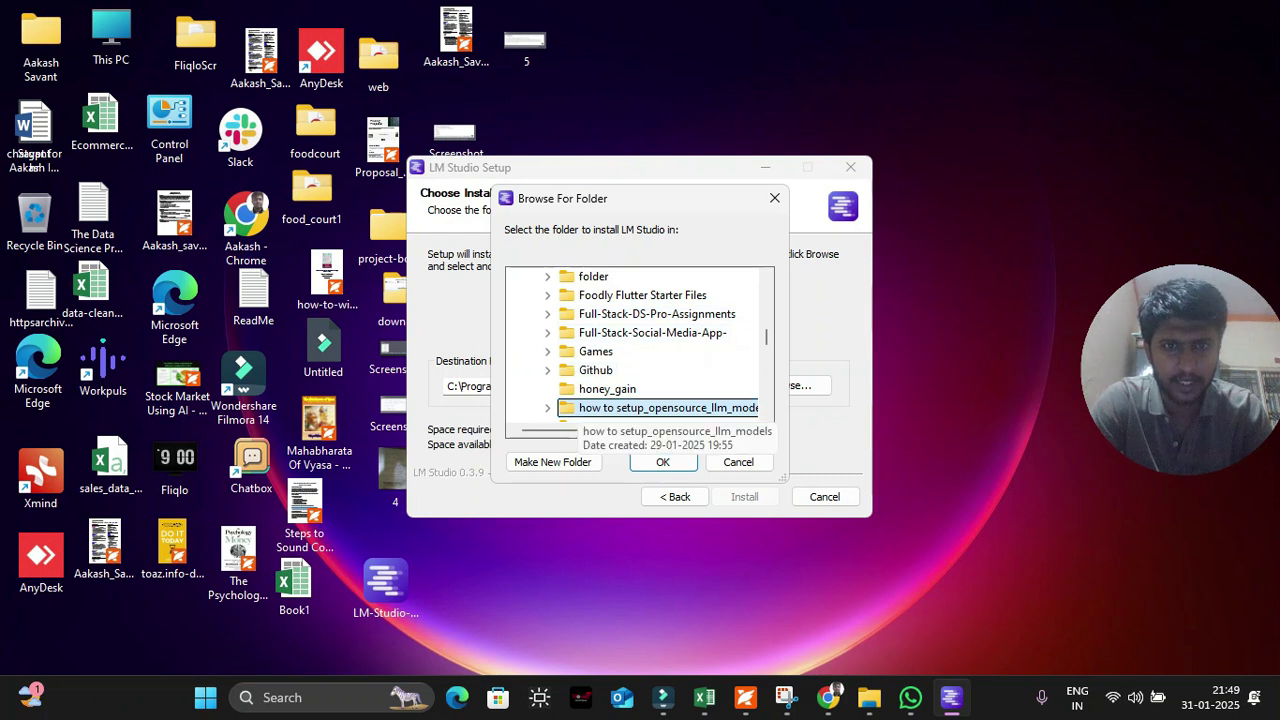
{"action": "left_click", "coordinate": [547, 408]}
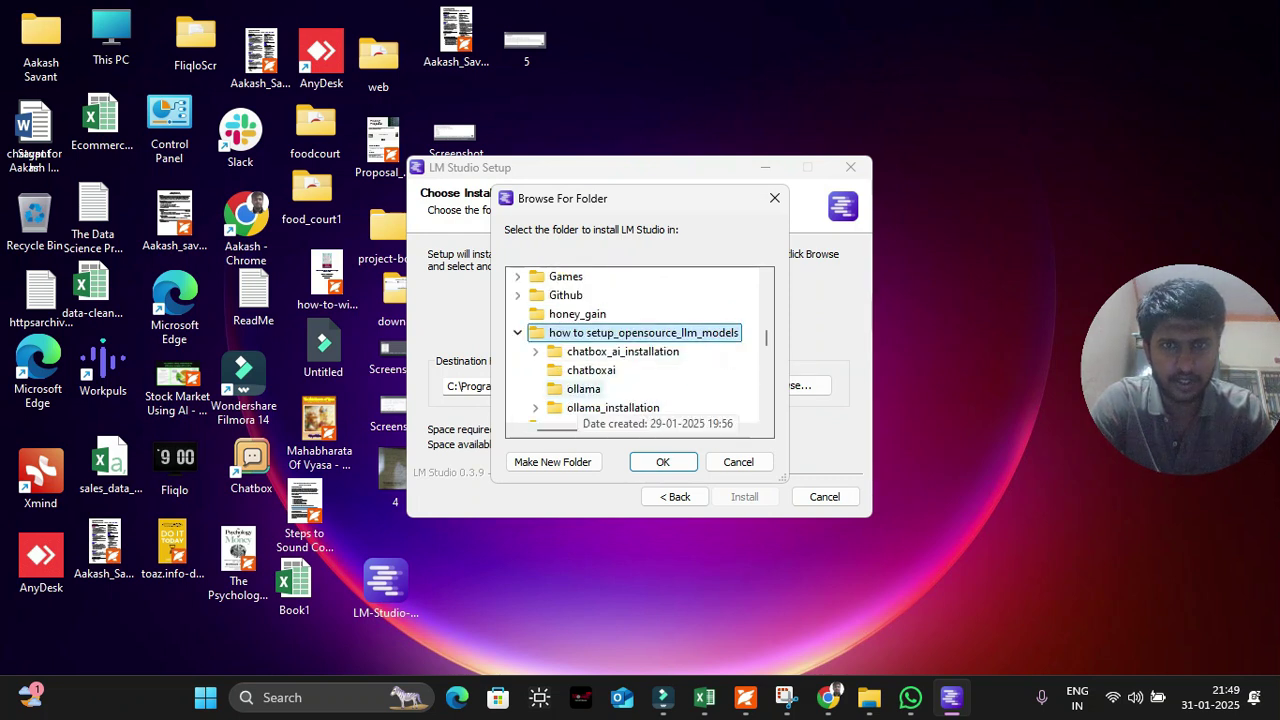
Create a folder named lmstudio inside "how to setup_opensource_llm_models" and select it as the destination folder
{"action": "key", "text": "Tab"}
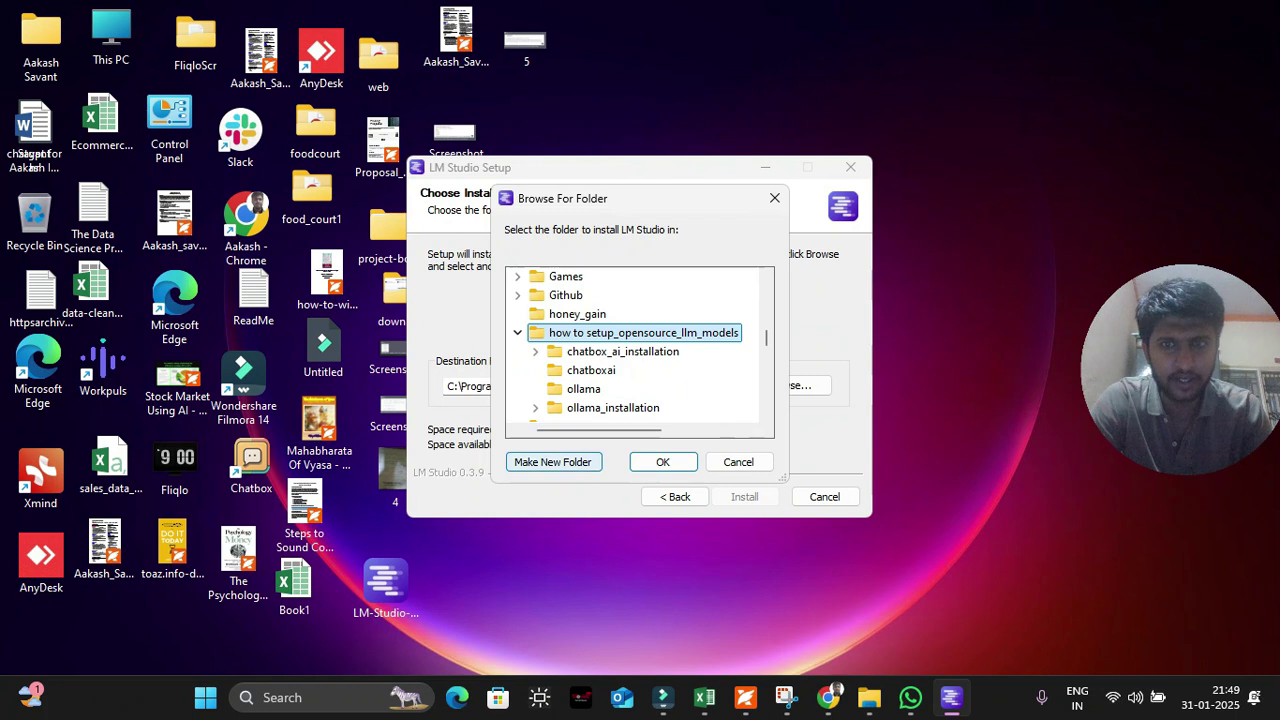
{"action": "key", "text": "Return"}
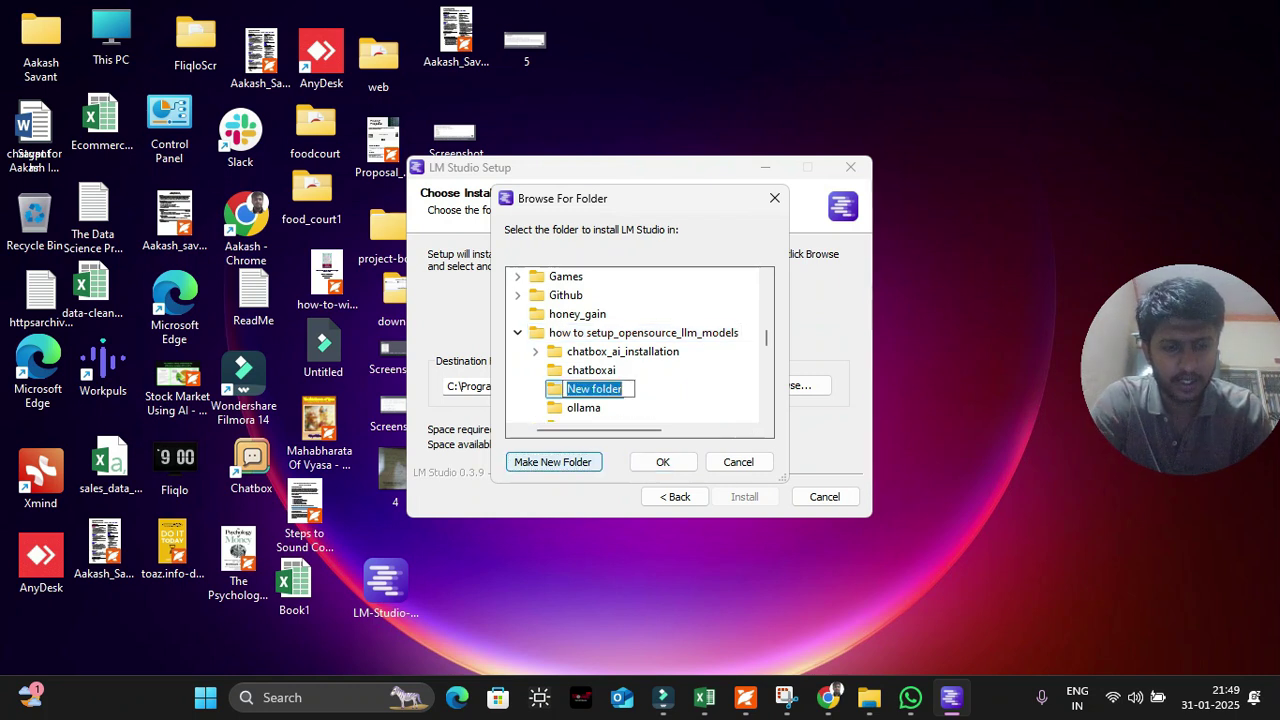
{"action": "type", "text": "lmstudio"}
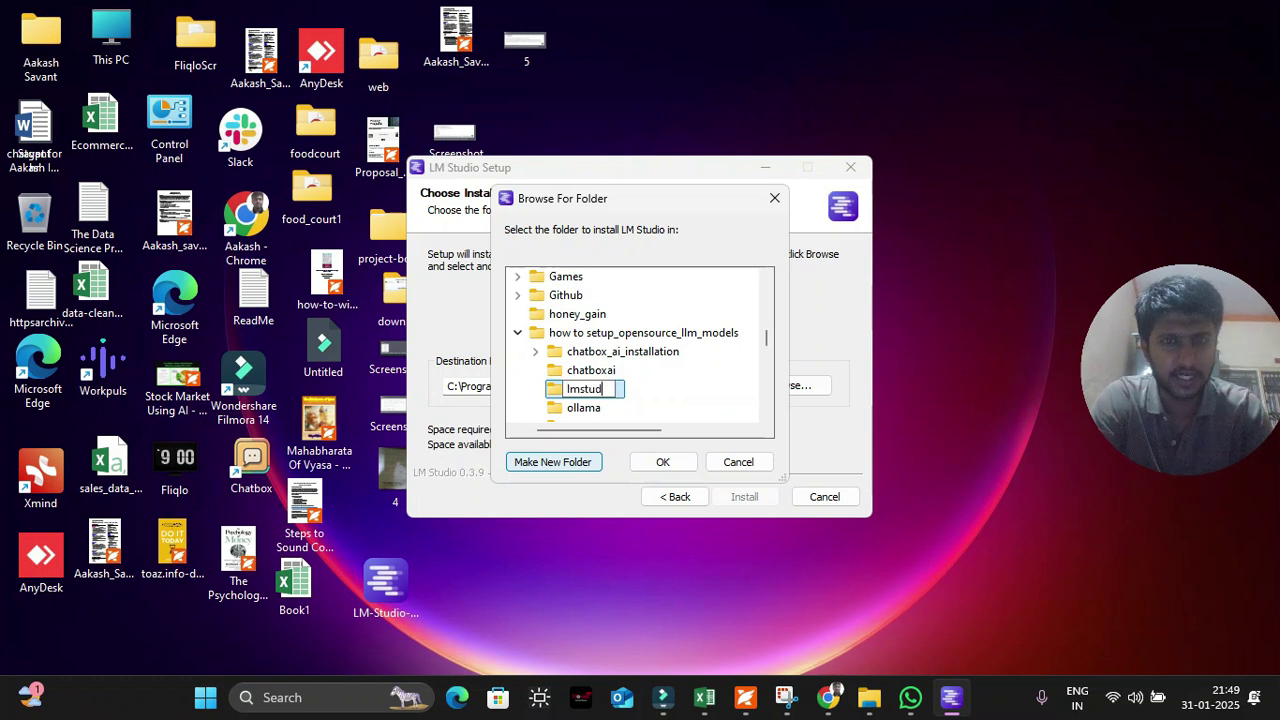
{"action": "key", "text": "Escape"}
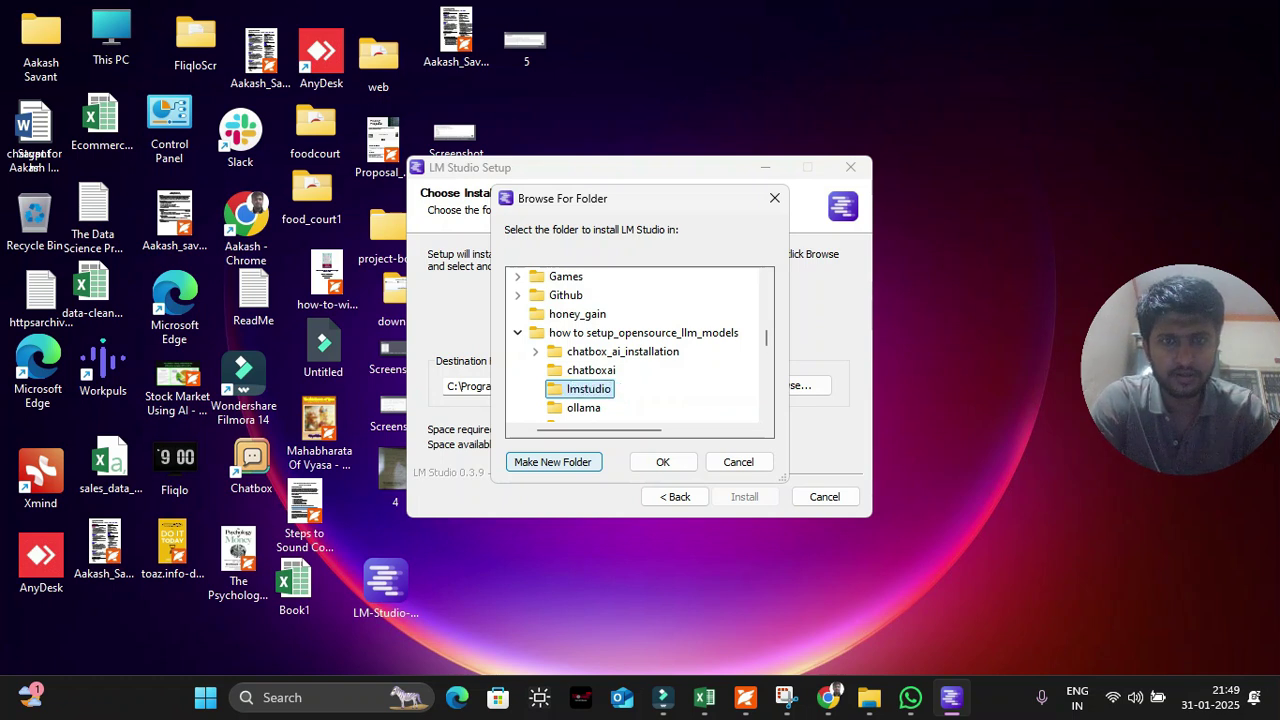
{"action": "key", "text": "Return"}
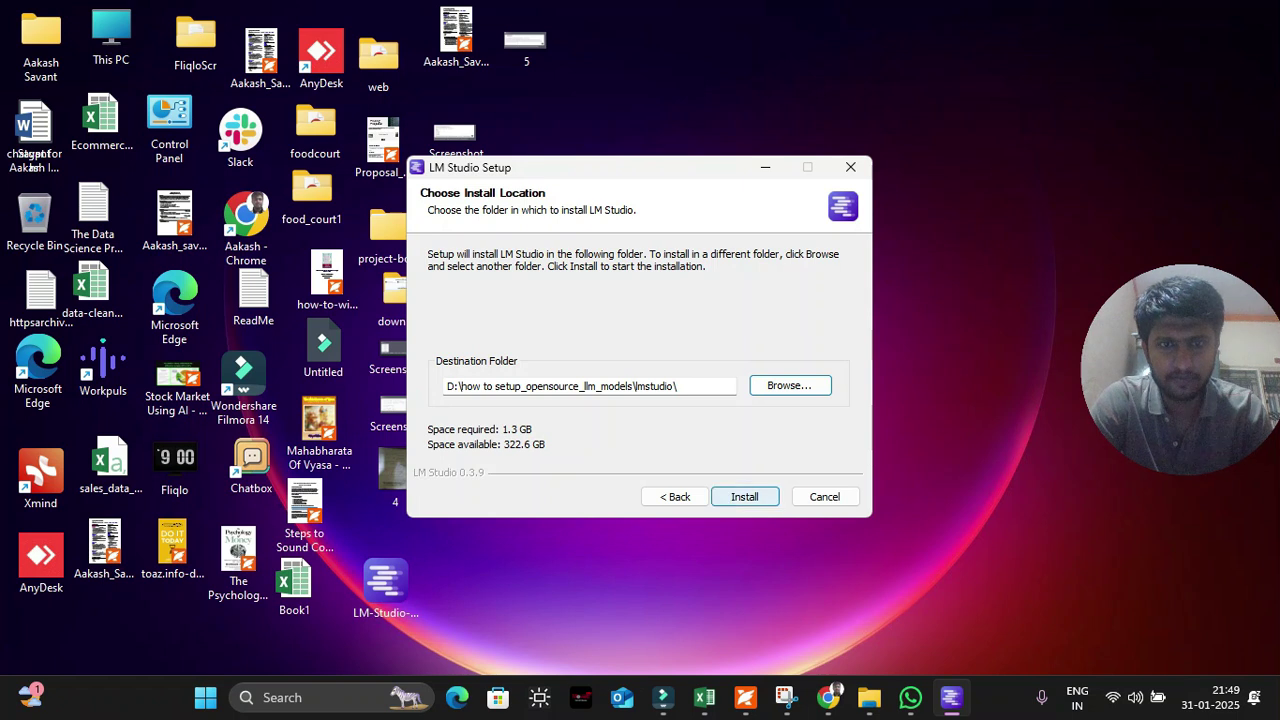
Try to install LM Studio in the chosen lmstudio folder, dismiss the error and close the setup
{"action": "left_click", "coordinate": [744, 496]}
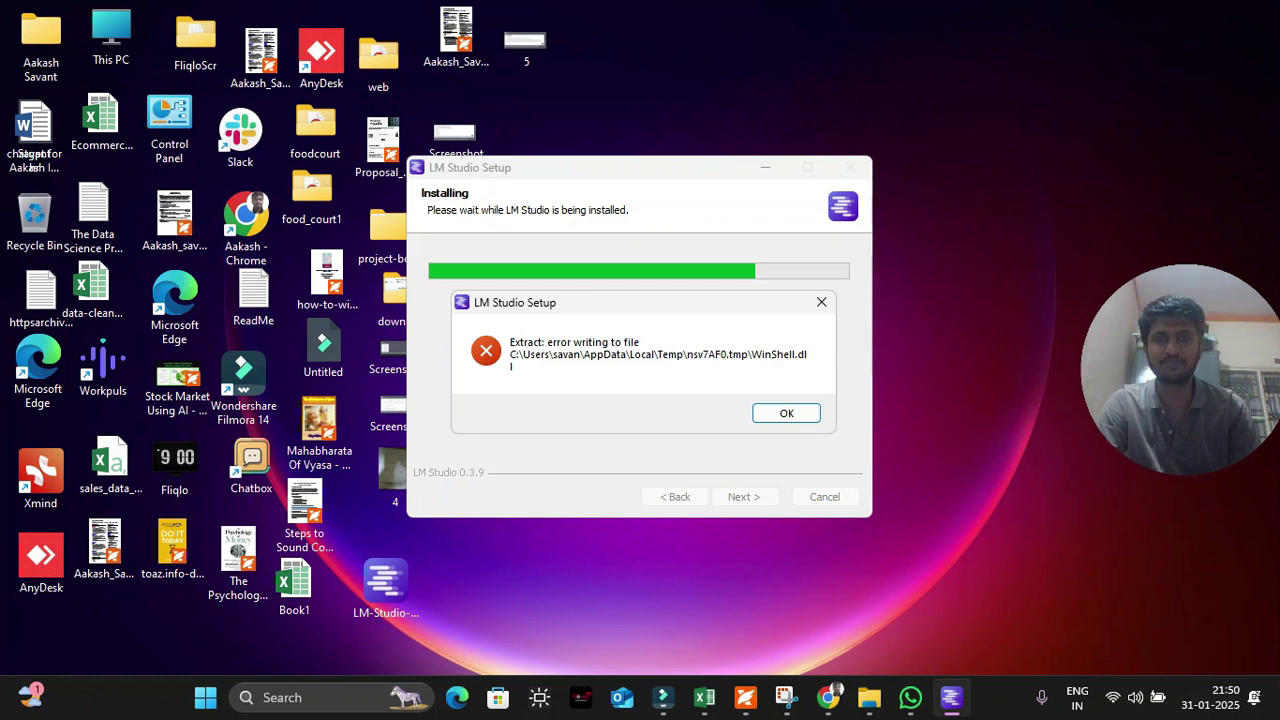
{"action": "left_click", "coordinate": [786, 413]}
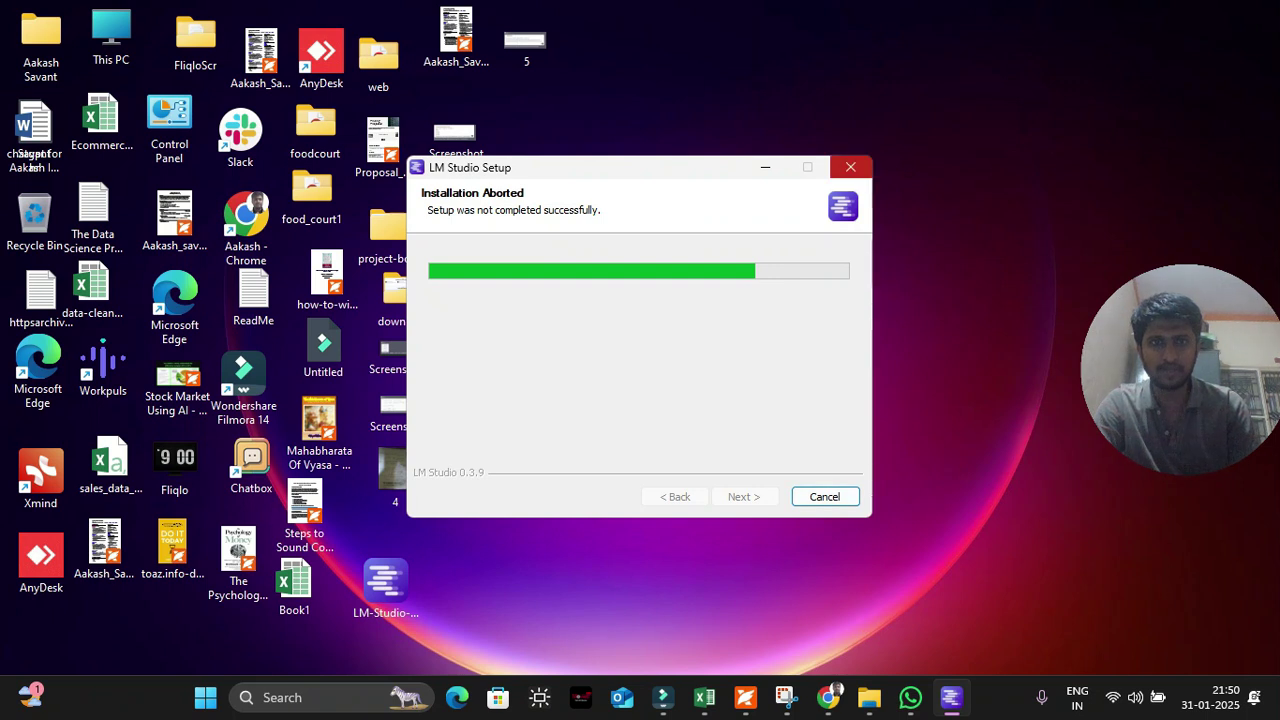
{"action": "left_click", "coordinate": [850, 167]}
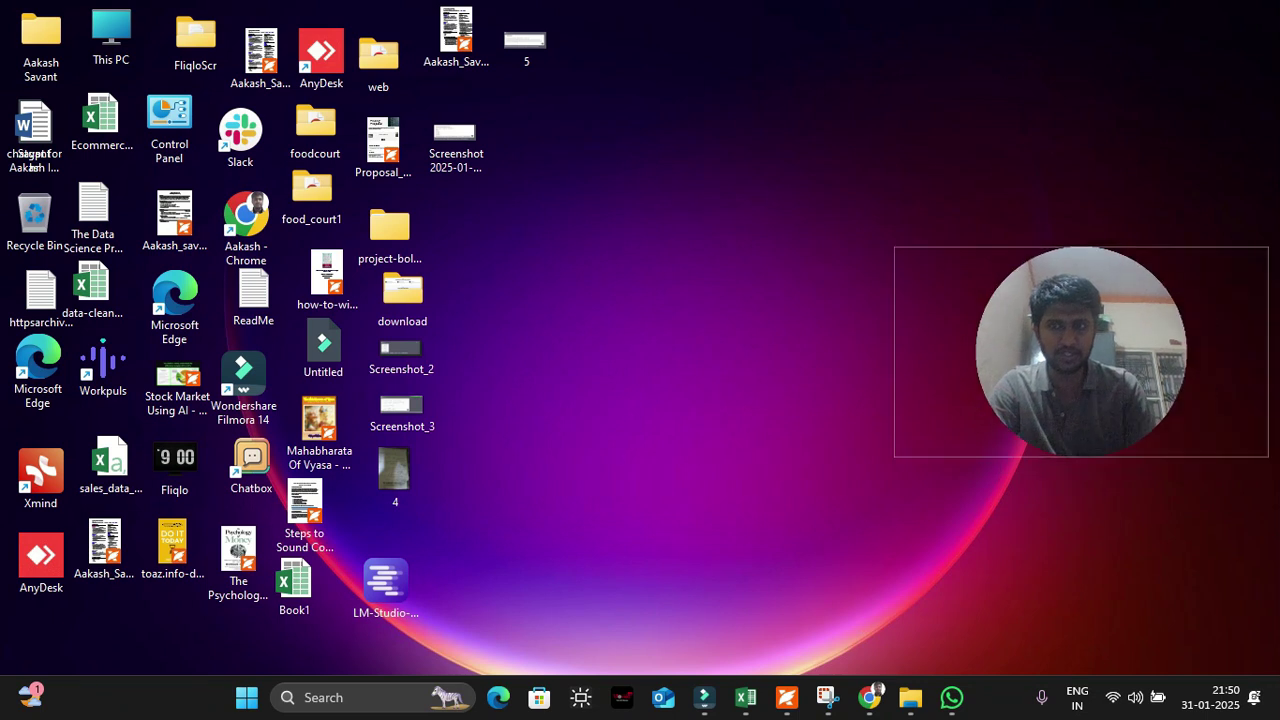
{"action": "mouse_move", "coordinate": [745, 697]}
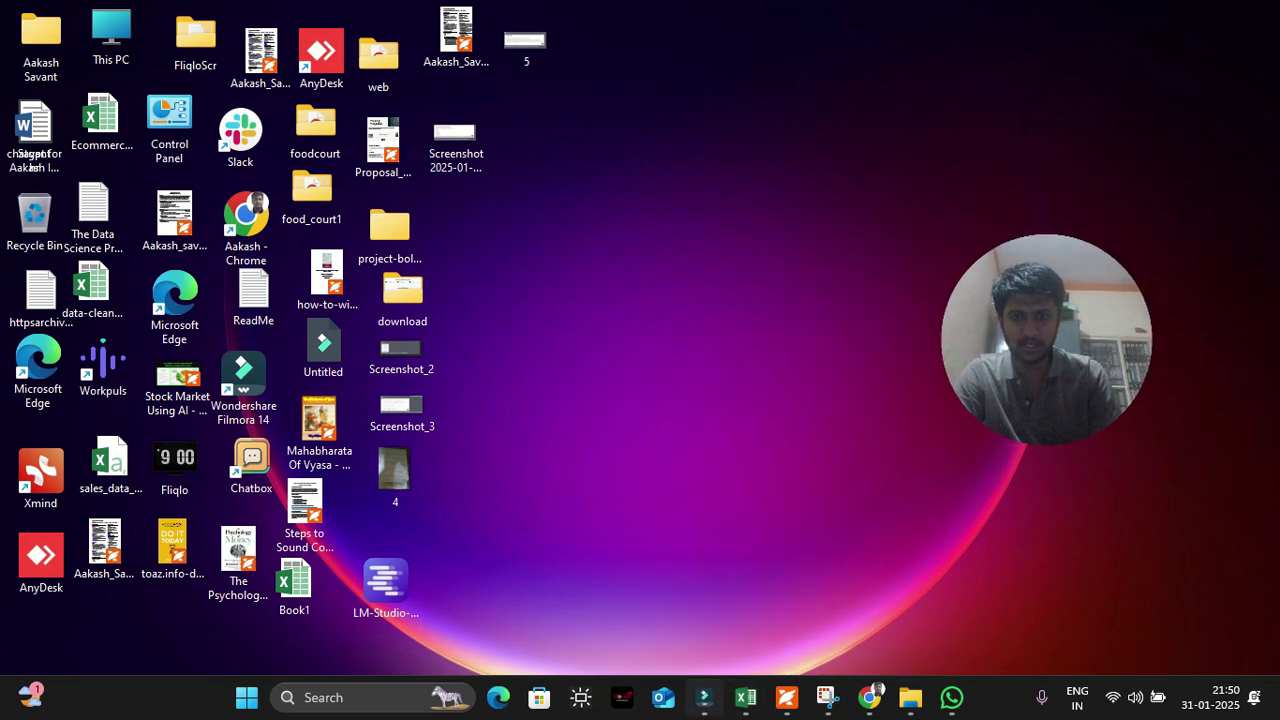
{"action": "left_click", "coordinate": [704, 697]}
{"action": "left_click", "coordinate": [296, 116]}
{"action": "left_click", "coordinate": [310, 168]}
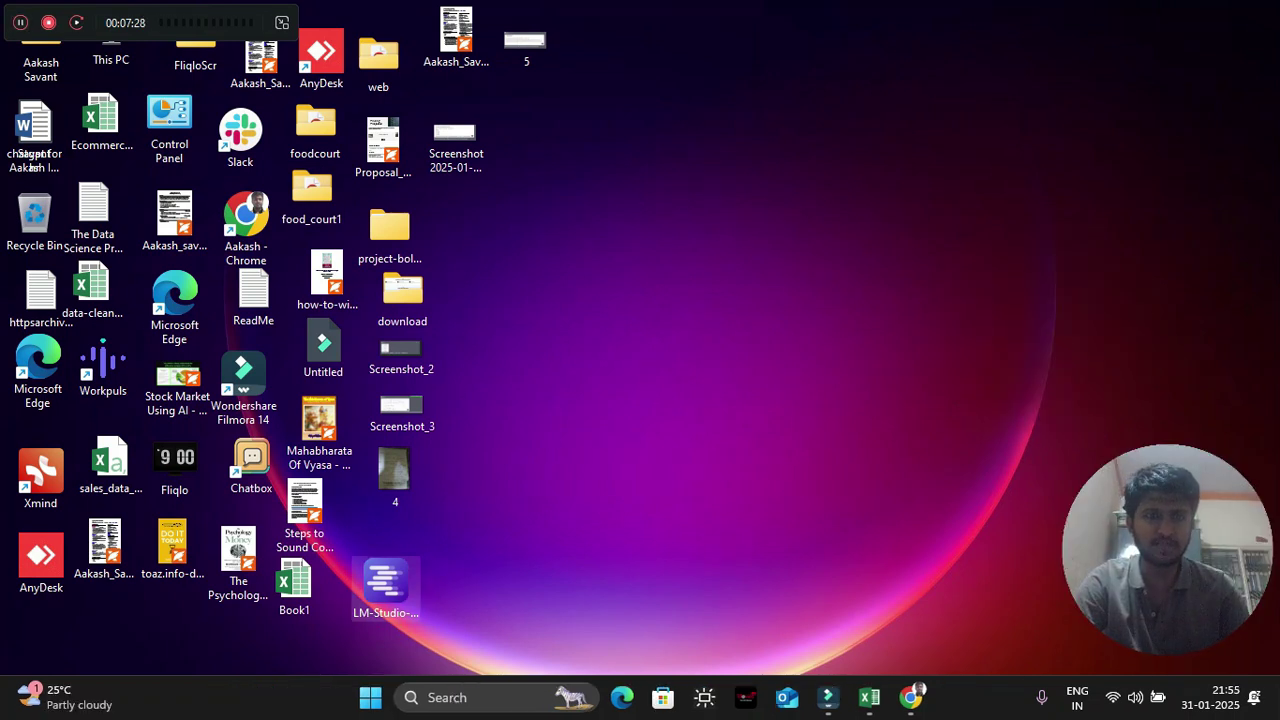
Run the desktop installer again for all users and install LM Studio into D:\how to setup_opensource_llm_models\lmstudio\LM Studio
{"action": "left_click_drag", "start_coordinate": [386, 584], "coordinate": [384, 553]}
{"action": "right_click", "coordinate": [390, 580]}
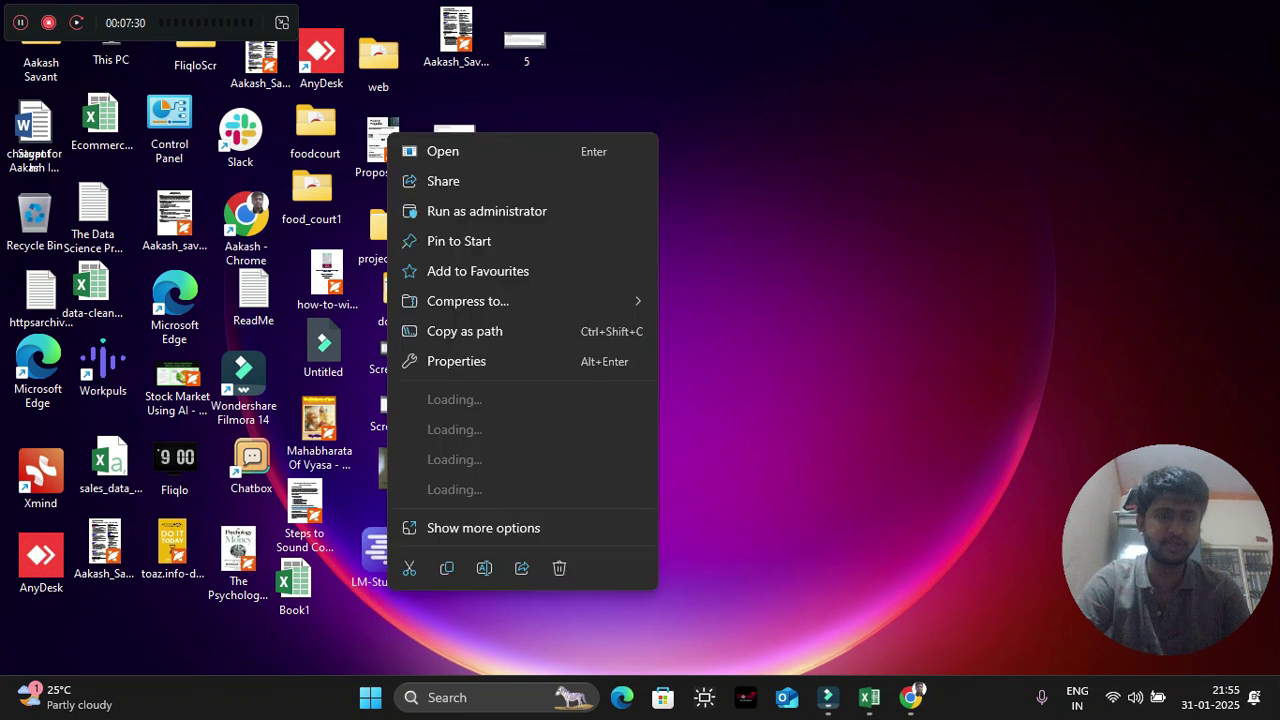
{"action": "key", "text": "Escape"}
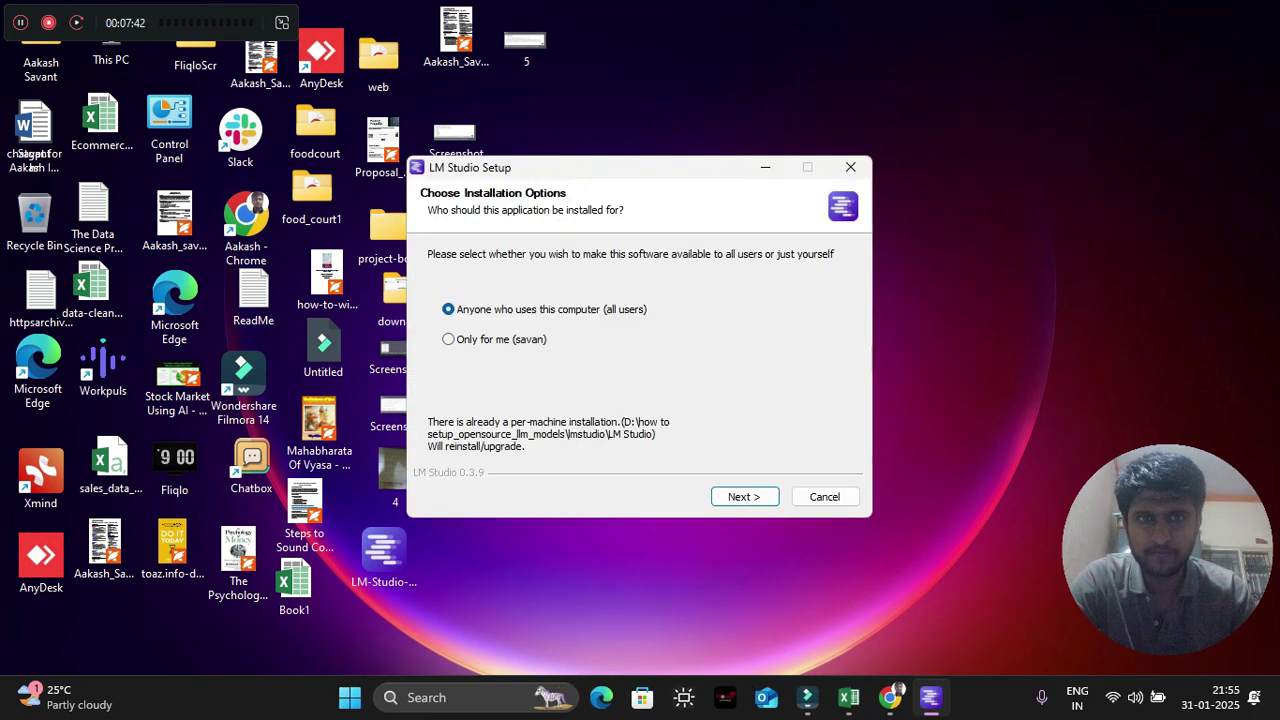
{"action": "key", "text": "Return"}
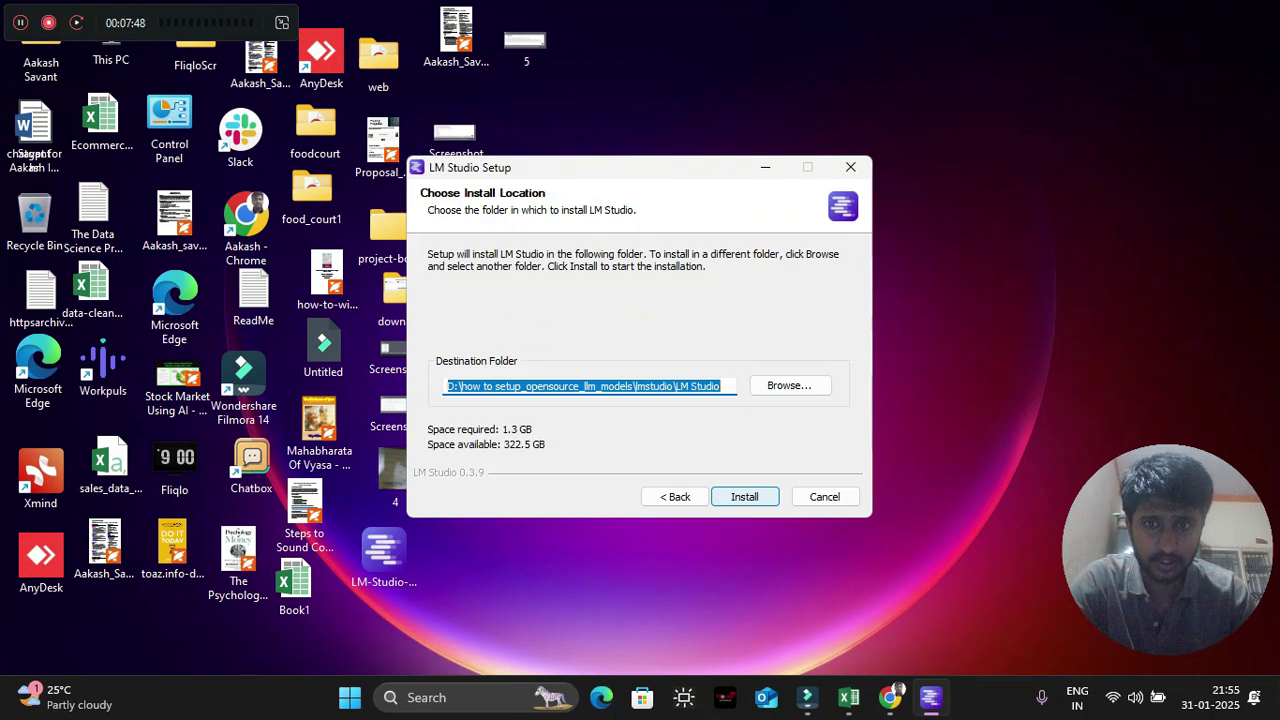
{"action": "key", "text": "Return"}
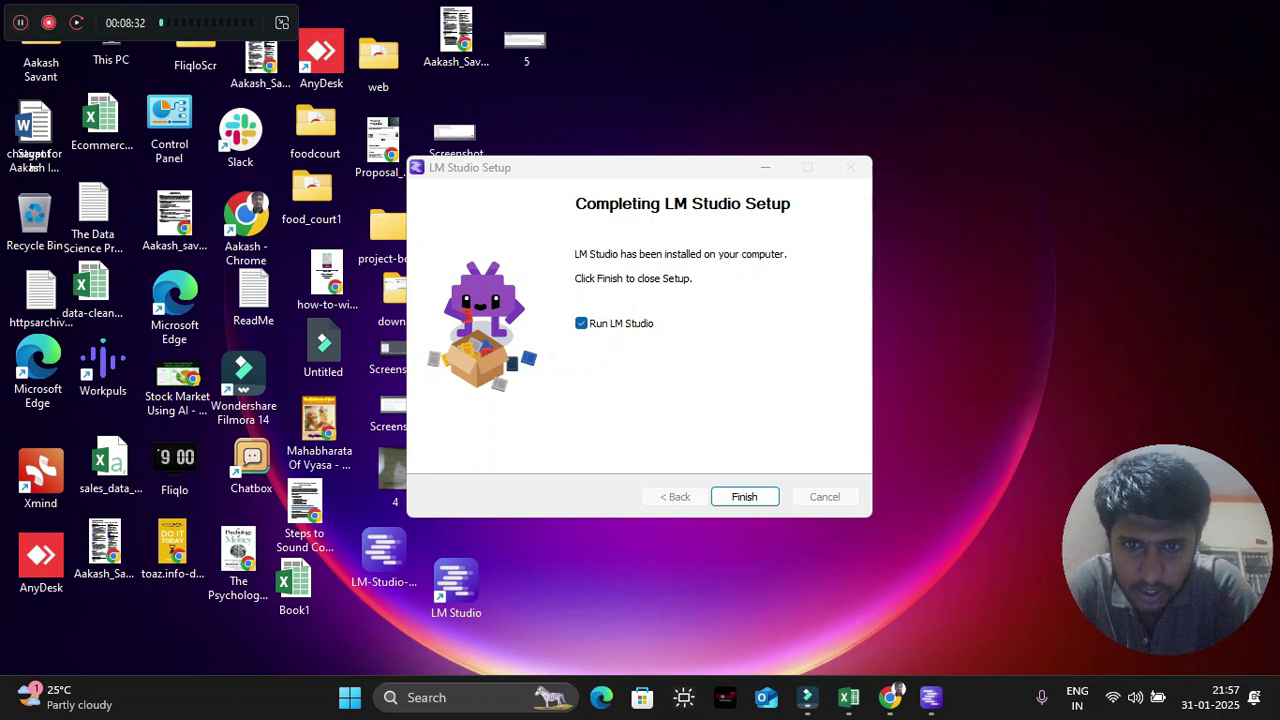
Finish the setup with Run LM Studio enabled and move the LM Studio desktop shortcut beside the project-bolt folder
{"action": "left_click", "coordinate": [745, 497]}
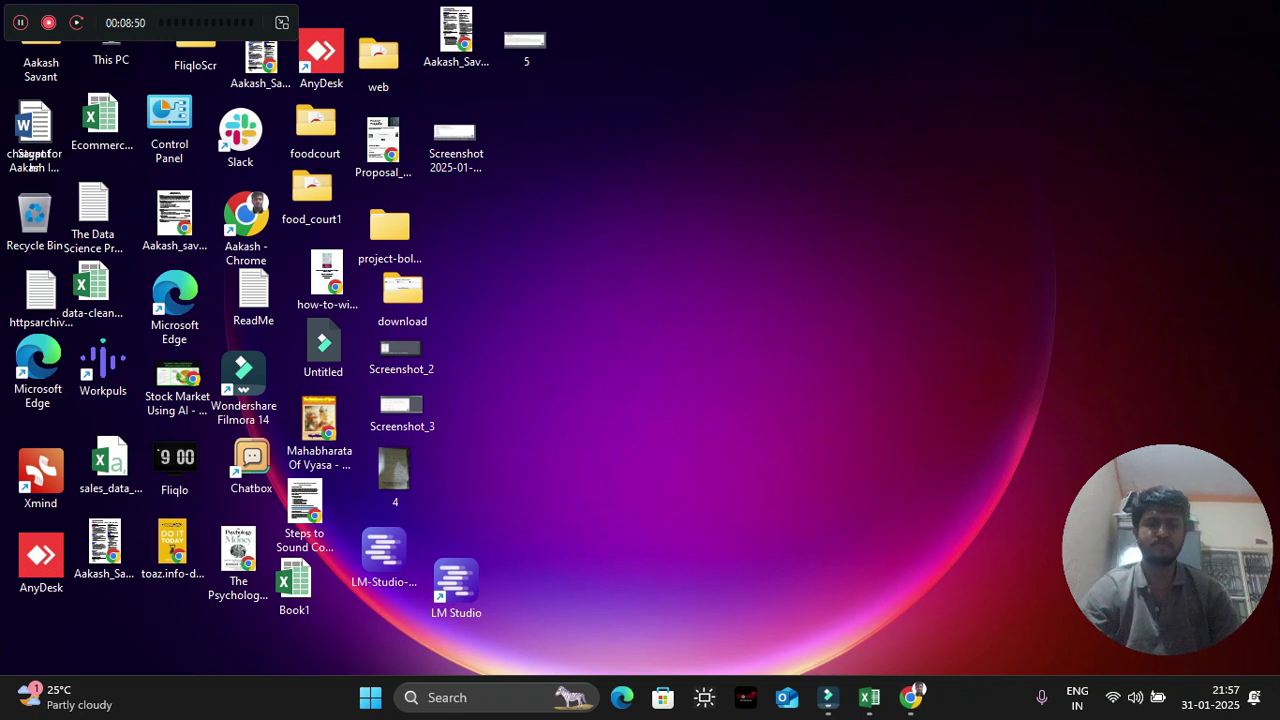
{"action": "left_click_drag", "start_coordinate": [454, 582], "coordinate": [463, 224]}
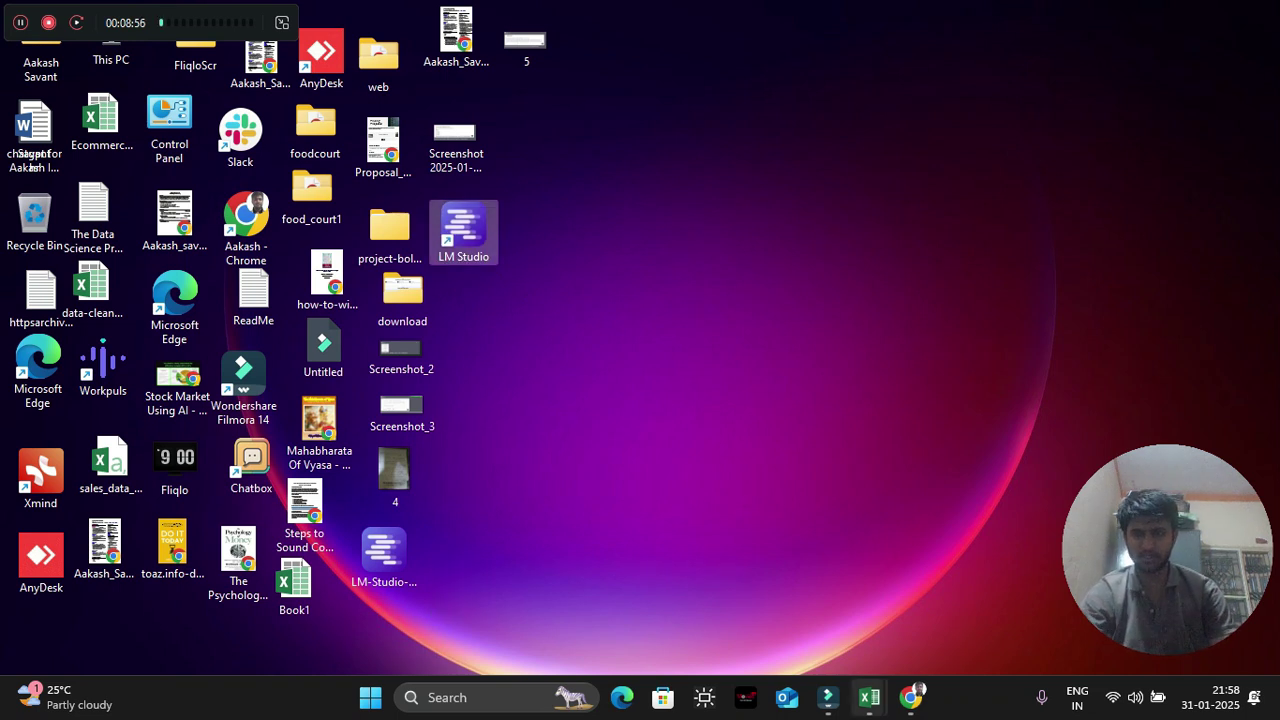
Switch to Chrome and go back from the Model Catalog to the lmstudio.ai home page
{"action": "left_click", "coordinate": [910, 697]}
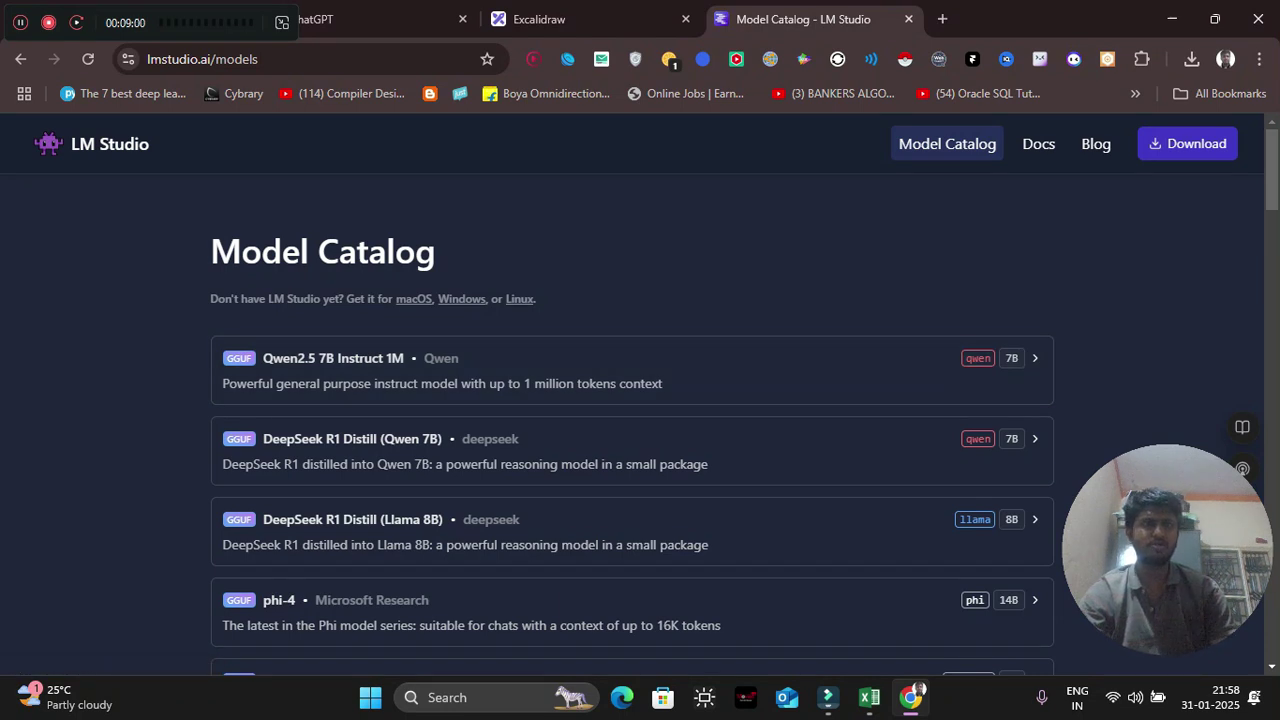
{"action": "left_click", "coordinate": [202, 59]}
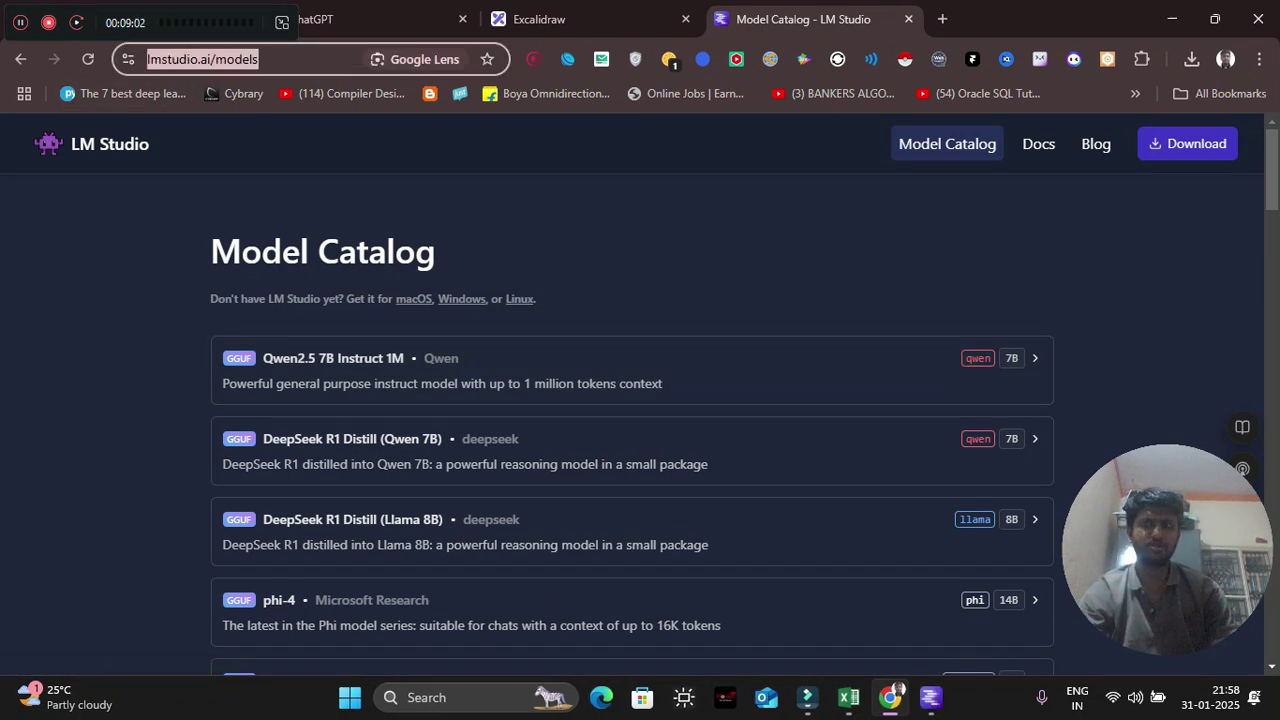
{"action": "left_click", "coordinate": [20, 59]}
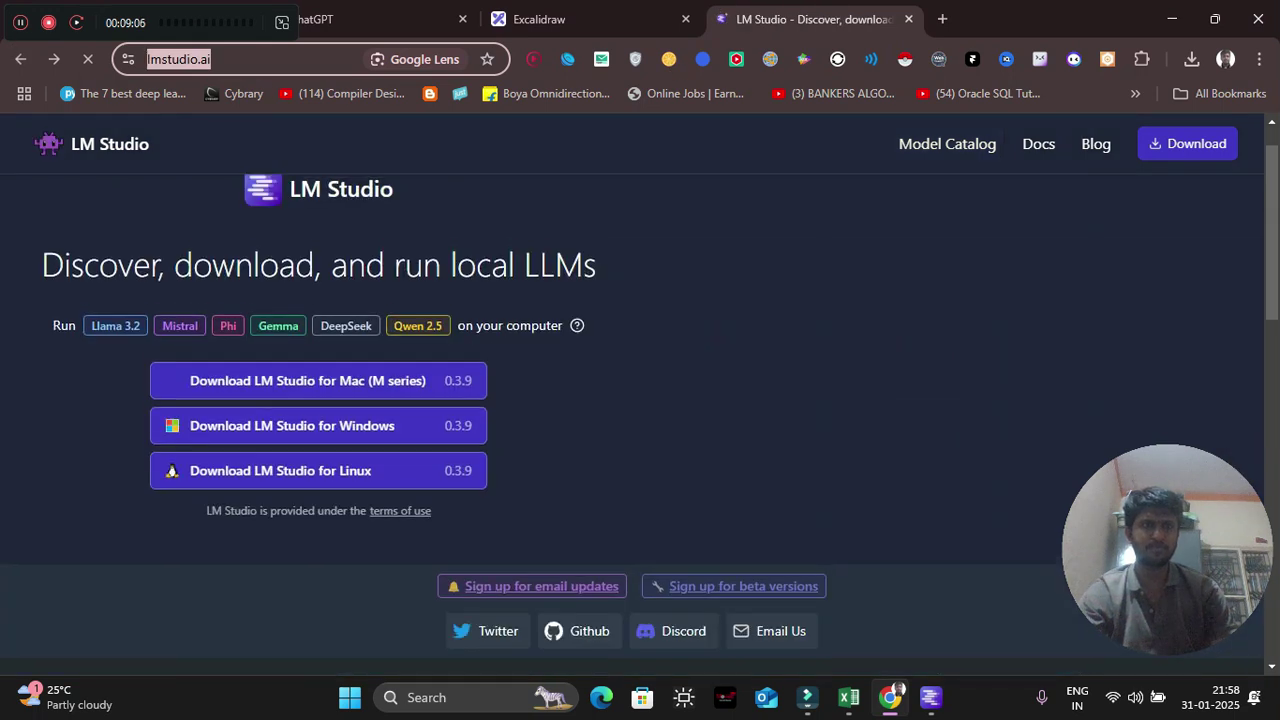
{"action": "left_click", "coordinate": [186, 56]}
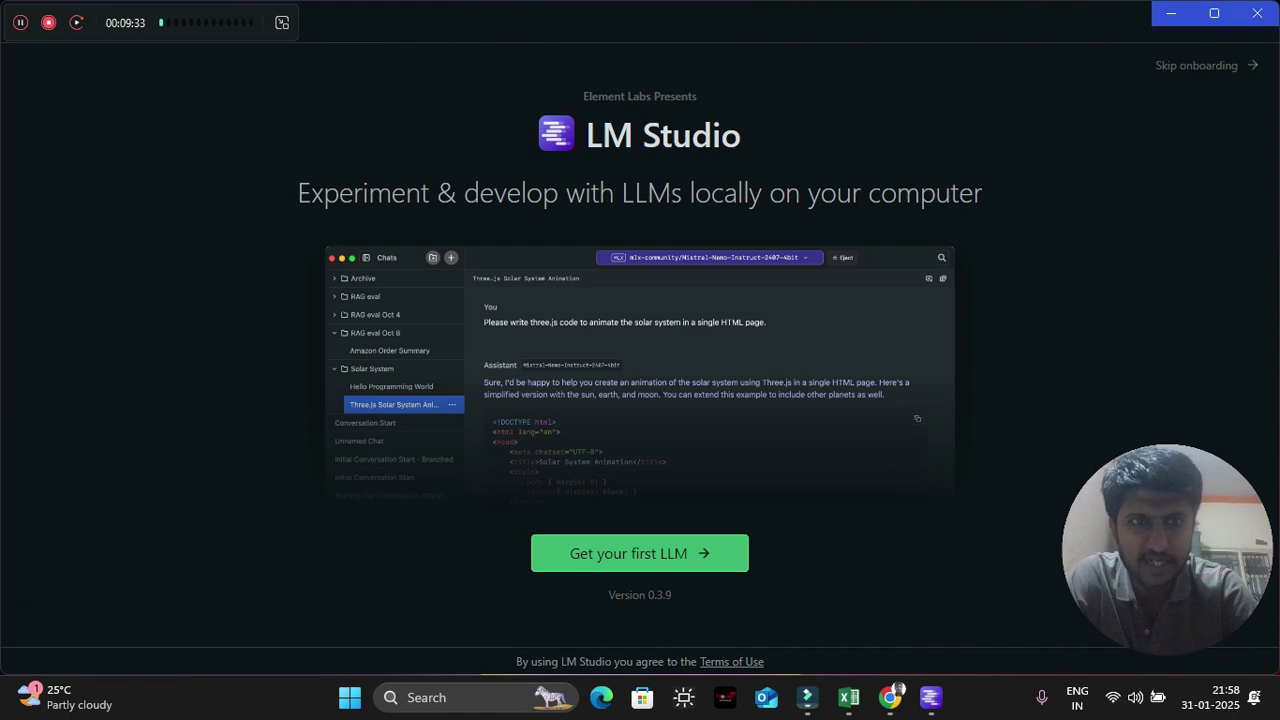
Start downloading DeepSeek R1 Distilled (Qwen 7B) as the first LLM in LM Studio and skip the onboarding
{"action": "left_click", "coordinate": [640, 553]}
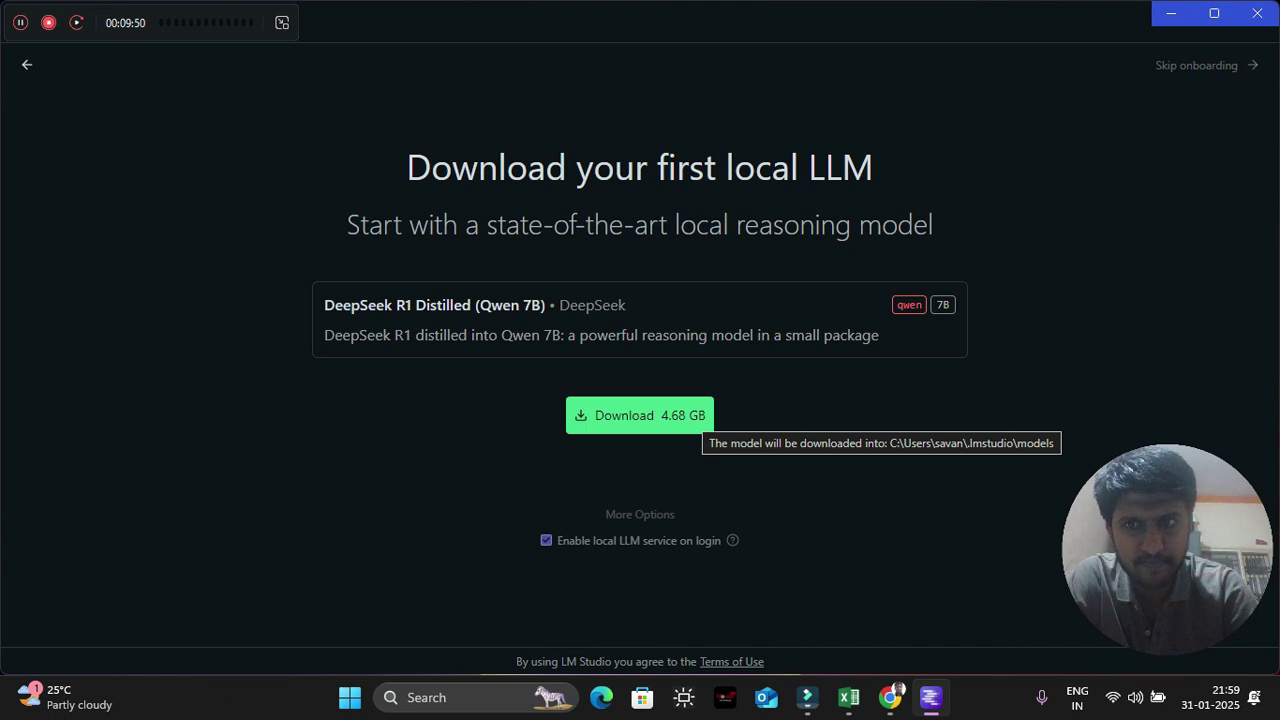
{"action": "left_click", "coordinate": [690, 415]}
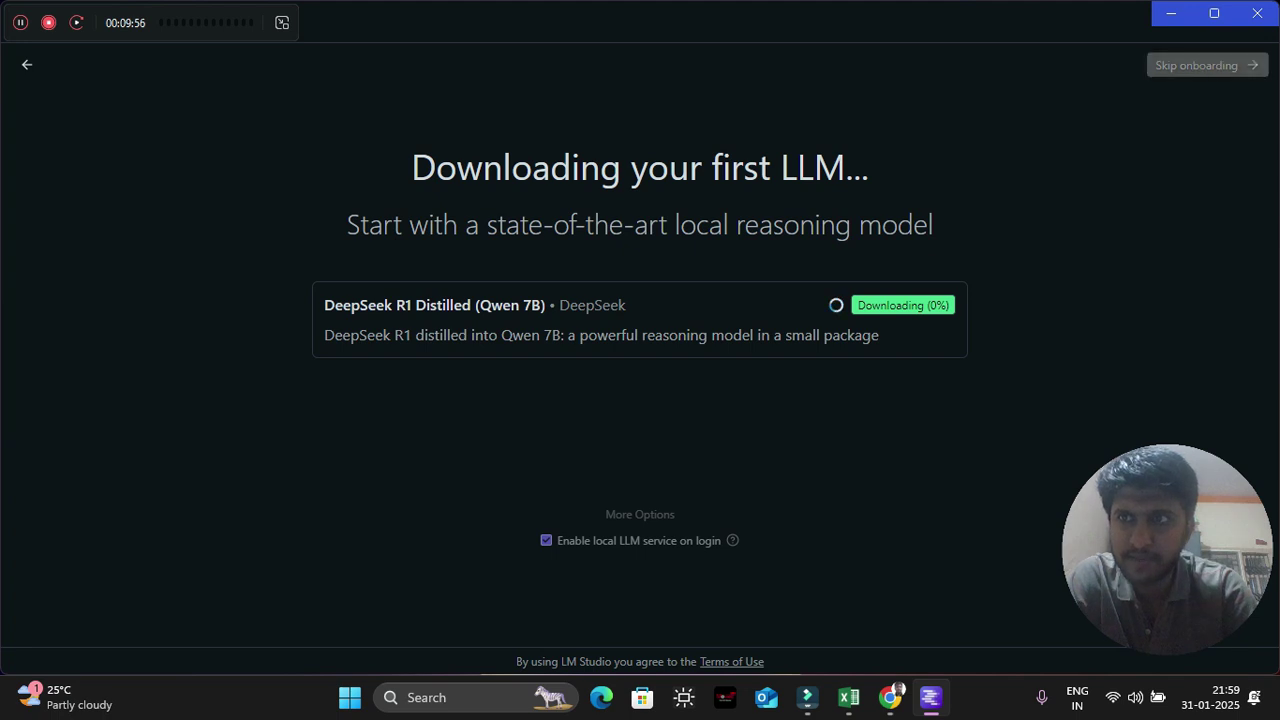
{"action": "left_click", "coordinate": [1207, 65]}
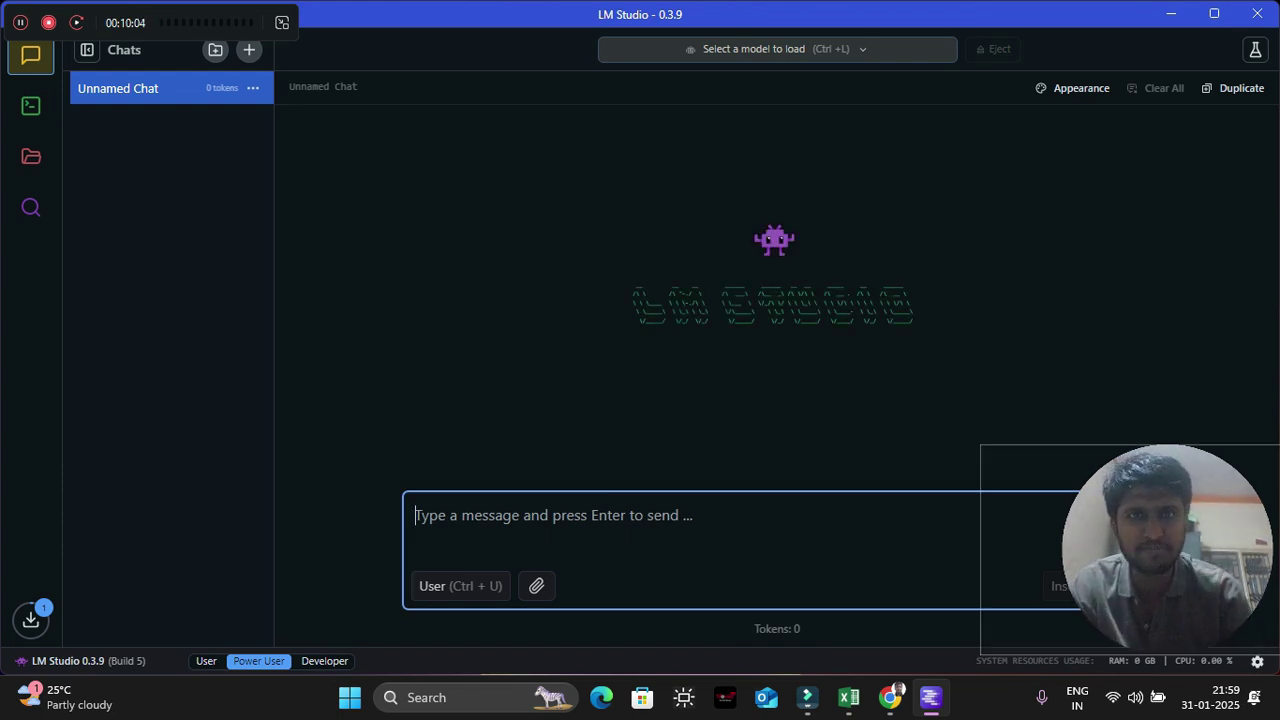
Check the progress of the ongoing DeepSeek model download and close the downloads list
{"action": "left_click_drag", "start_coordinate": [1167, 547], "coordinate": [611, 347]}
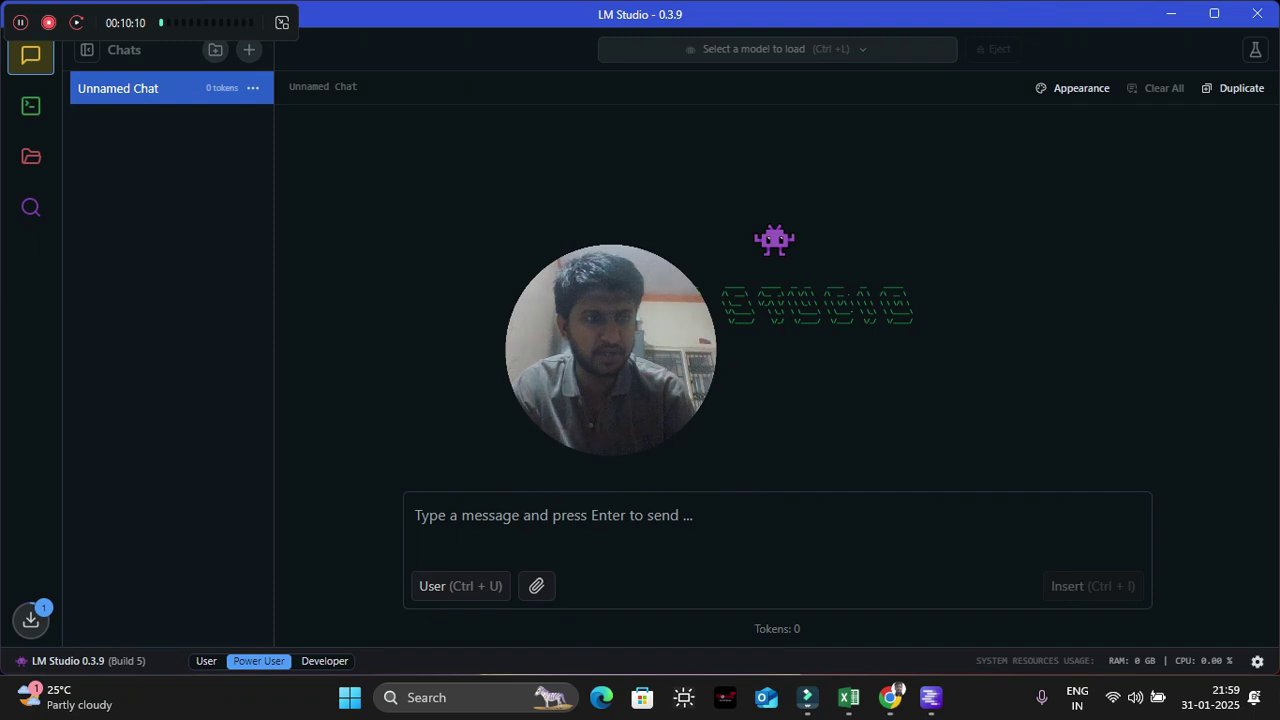
{"action": "left_click", "coordinate": [31, 619]}
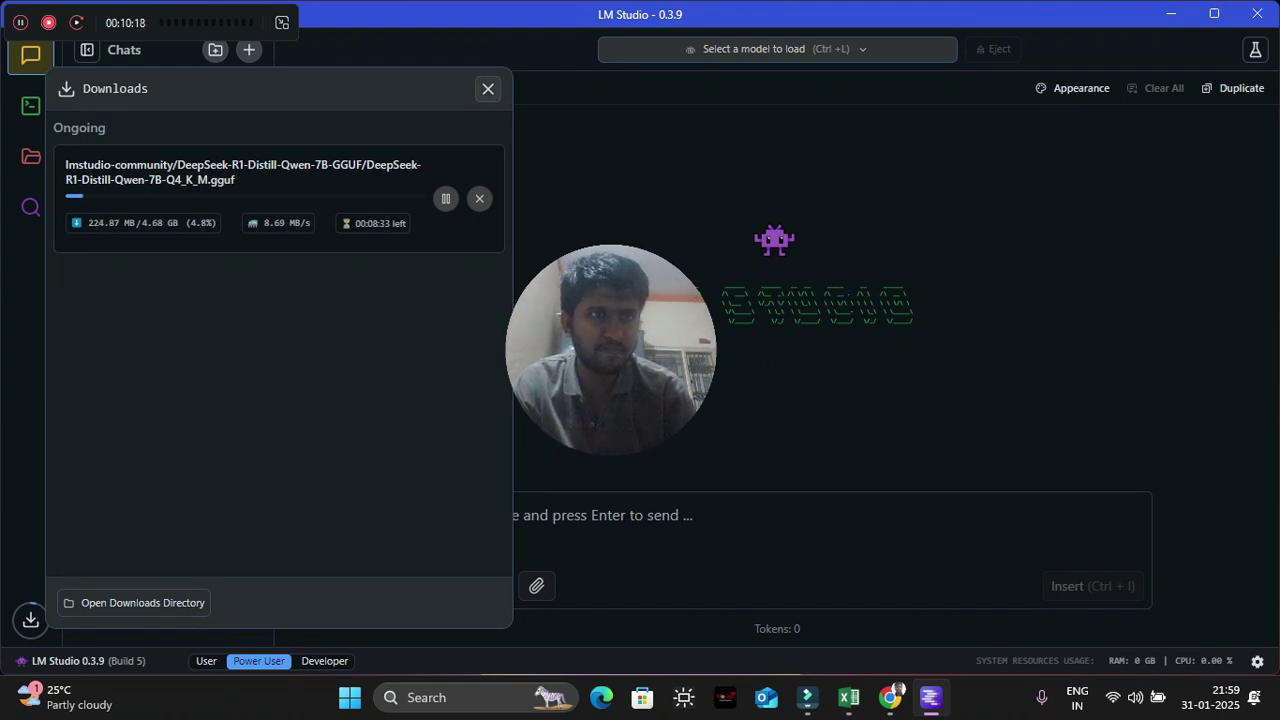
{"action": "left_click", "coordinate": [488, 89]}
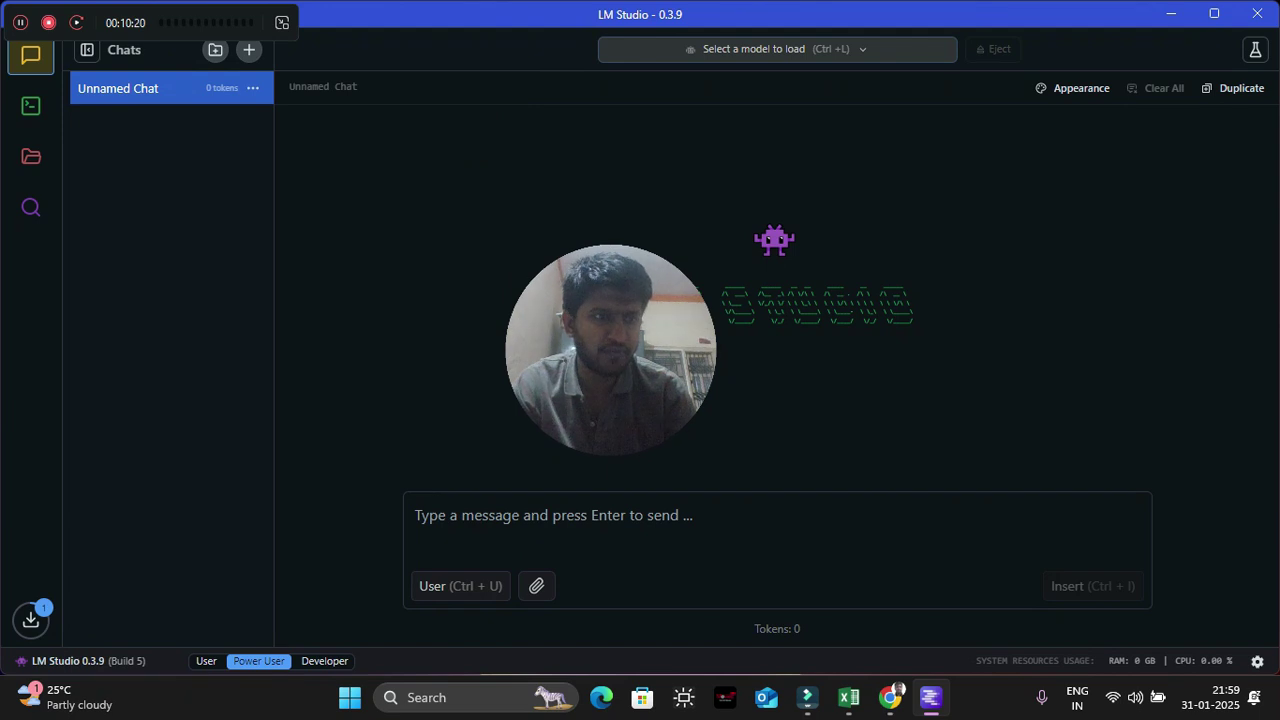
Open the downloads directory from the downloads list, look at the parent user profile folder containing .lmstudio, and close File Explorer
{"action": "left_click", "coordinate": [31, 620]}
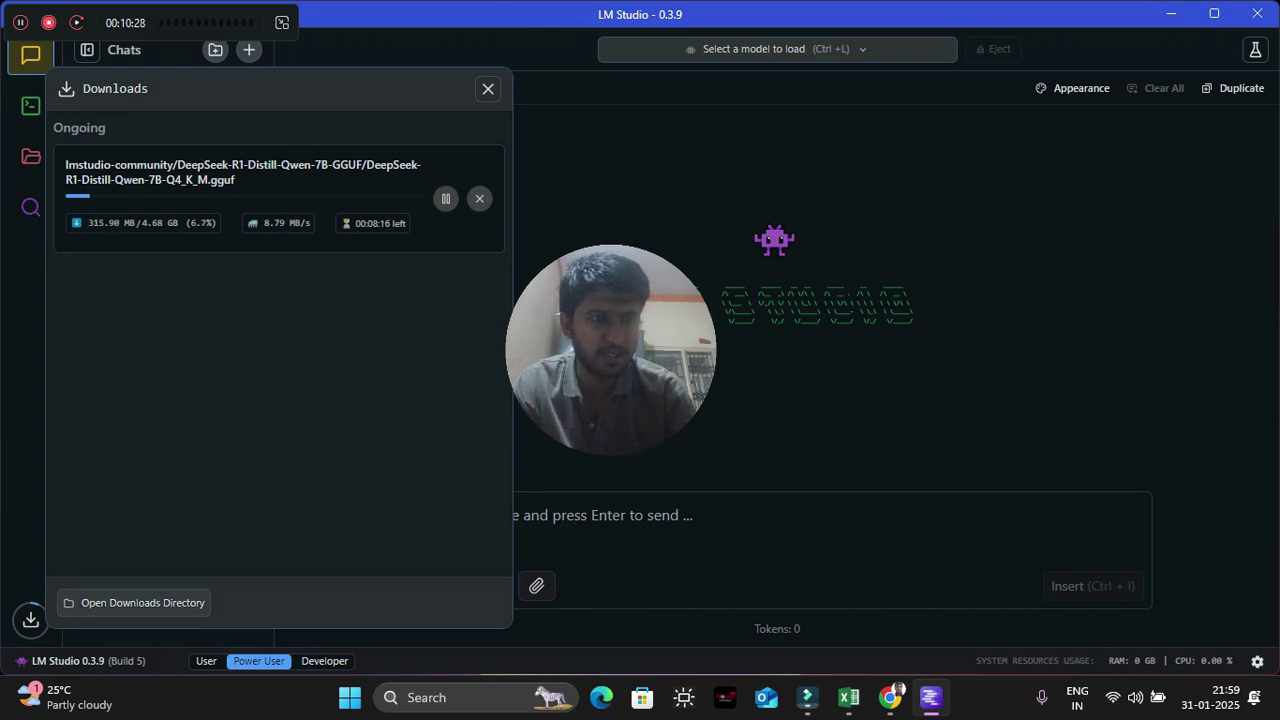
{"action": "left_click", "coordinate": [133, 602]}
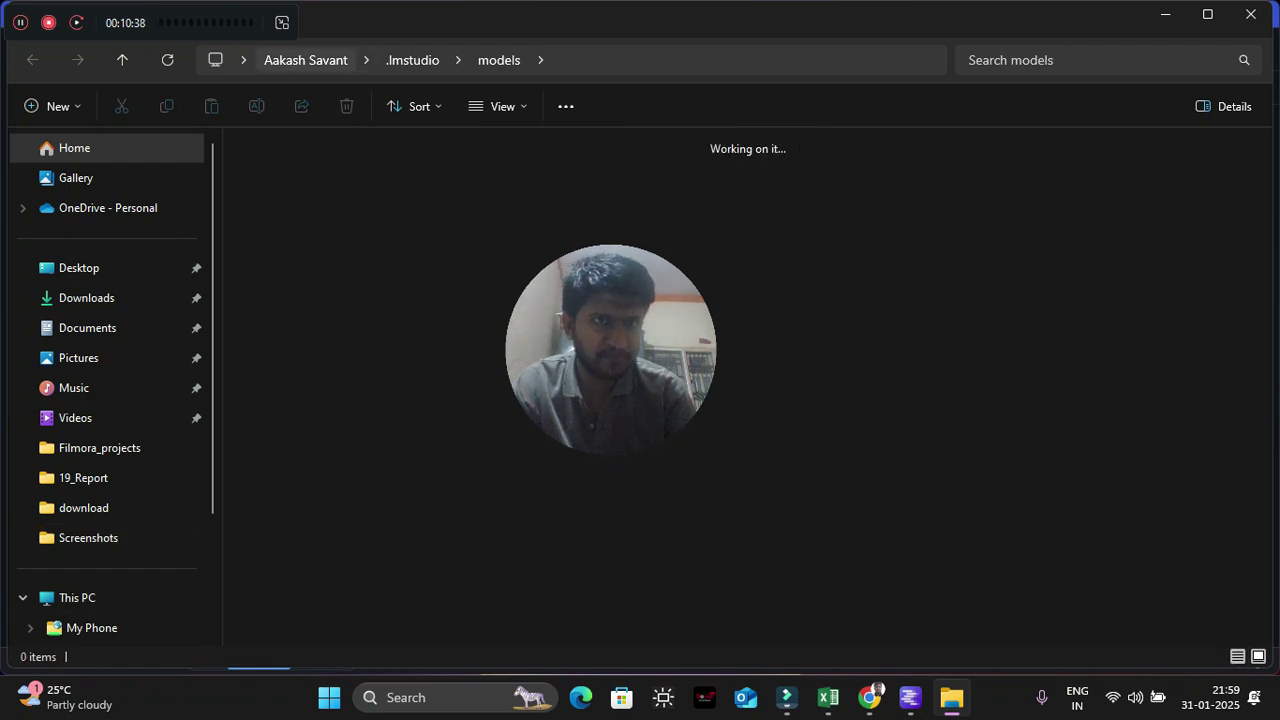
{"action": "left_click", "coordinate": [306, 60]}
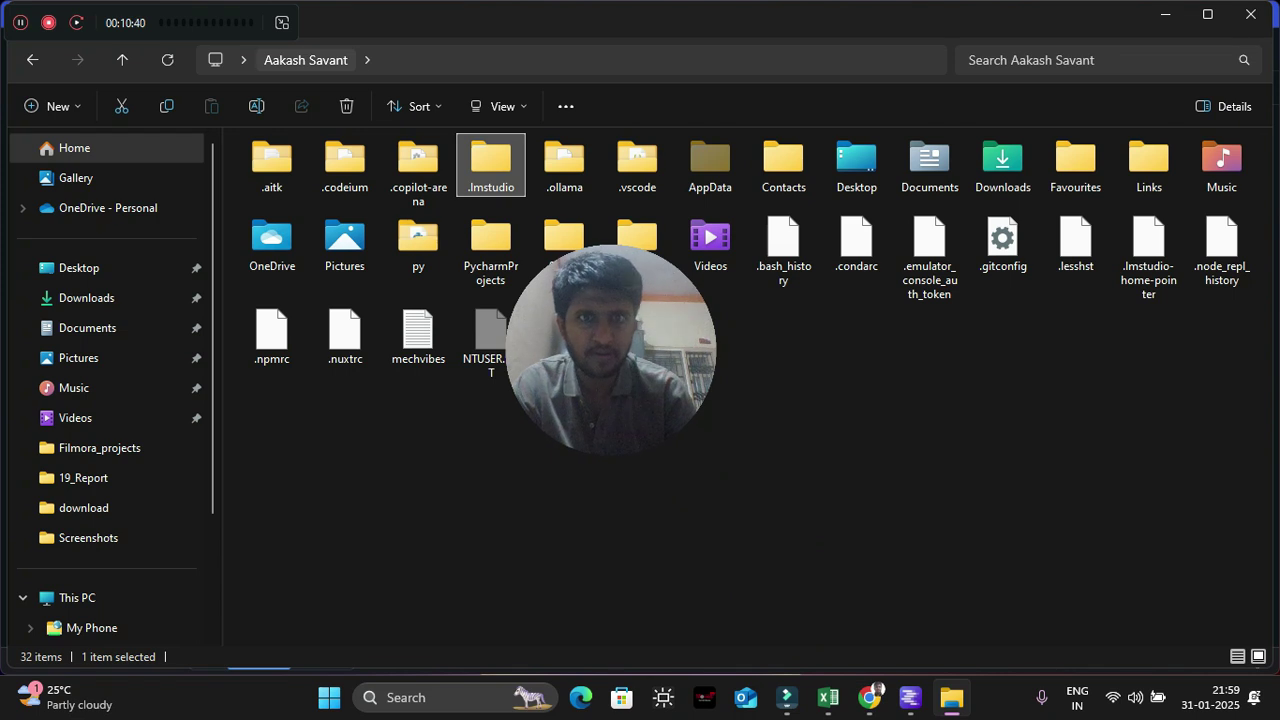
{"action": "left_click", "coordinate": [1250, 14]}
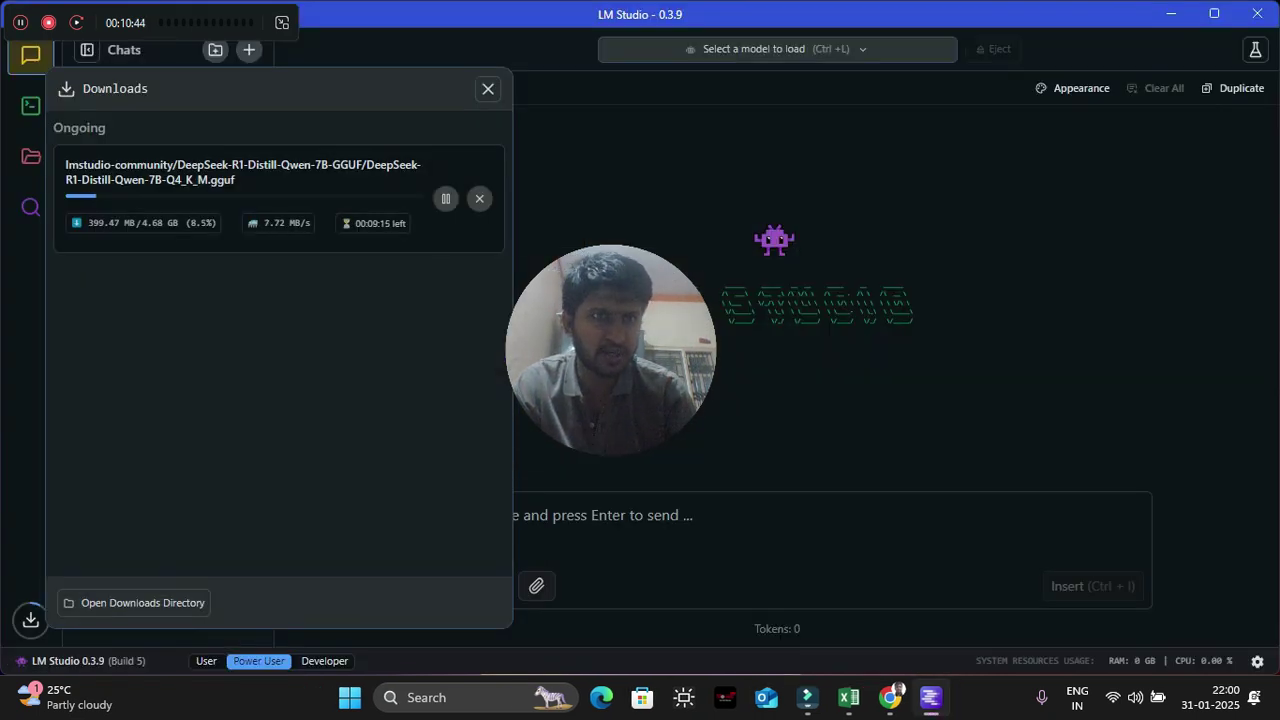
Pause the ongoing DeepSeek-R1-Distill-Qwen-7B download and close the downloads list
{"action": "left_click", "coordinate": [446, 198]}
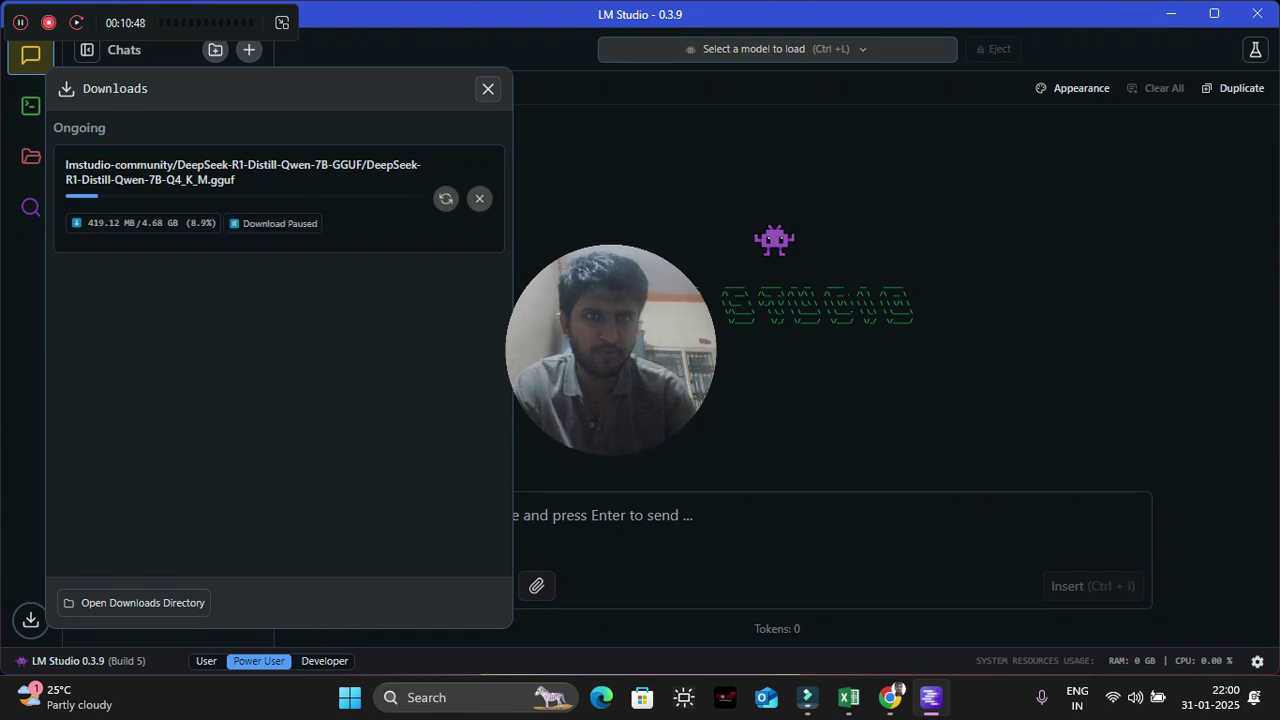
{"action": "left_click", "coordinate": [488, 88]}
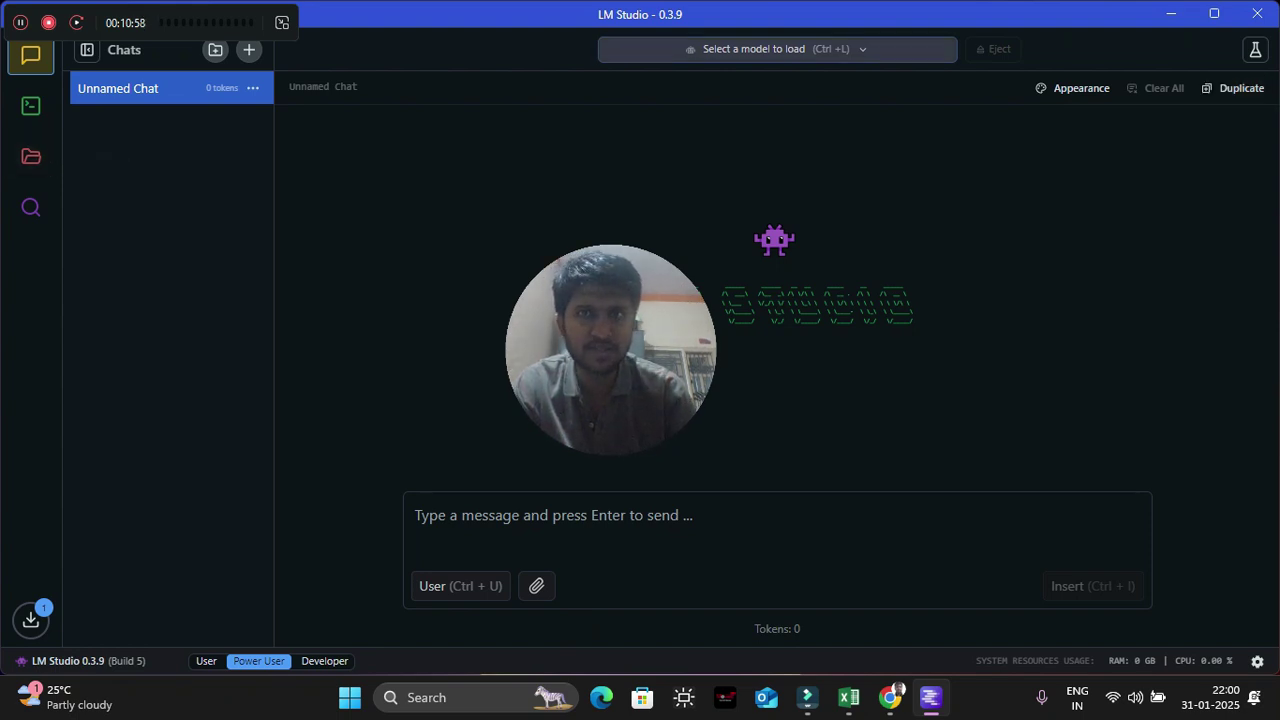
Check which models are available to load for the chat and close the model selector
{"action": "left_click", "coordinate": [777, 49]}
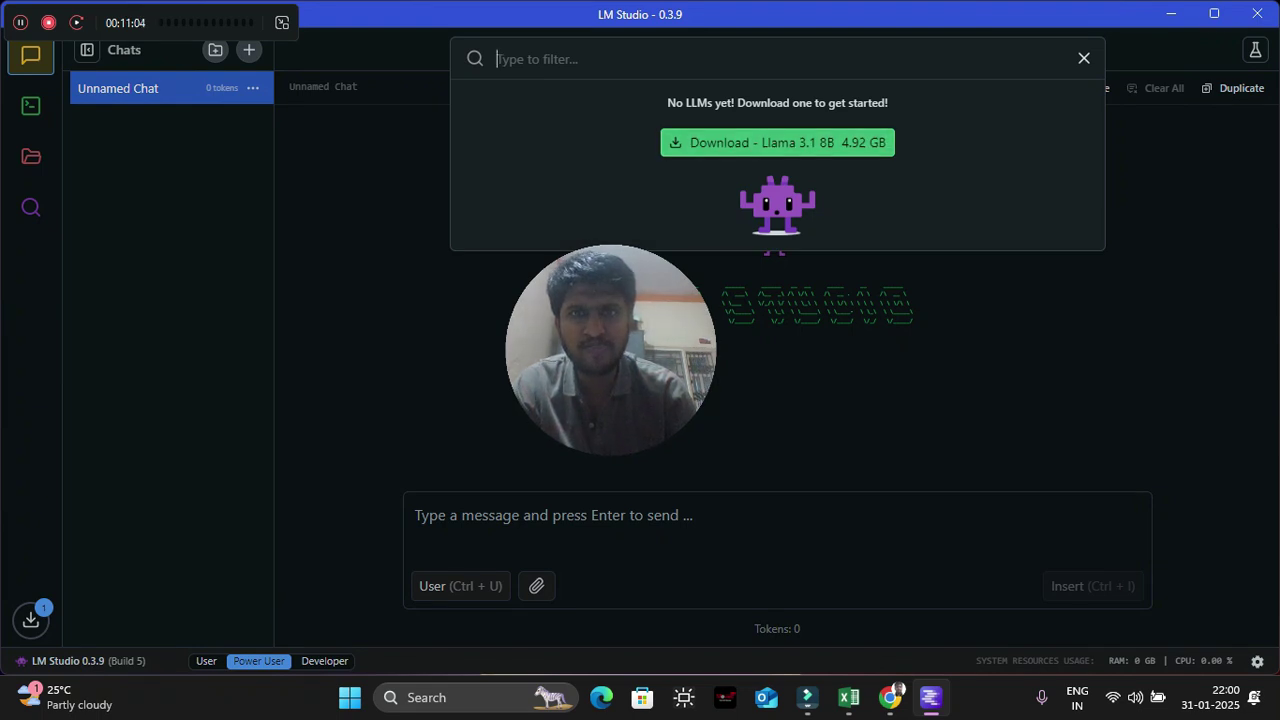
{"action": "left_click_drag", "start_coordinate": [667, 102], "coordinate": [812, 102]}
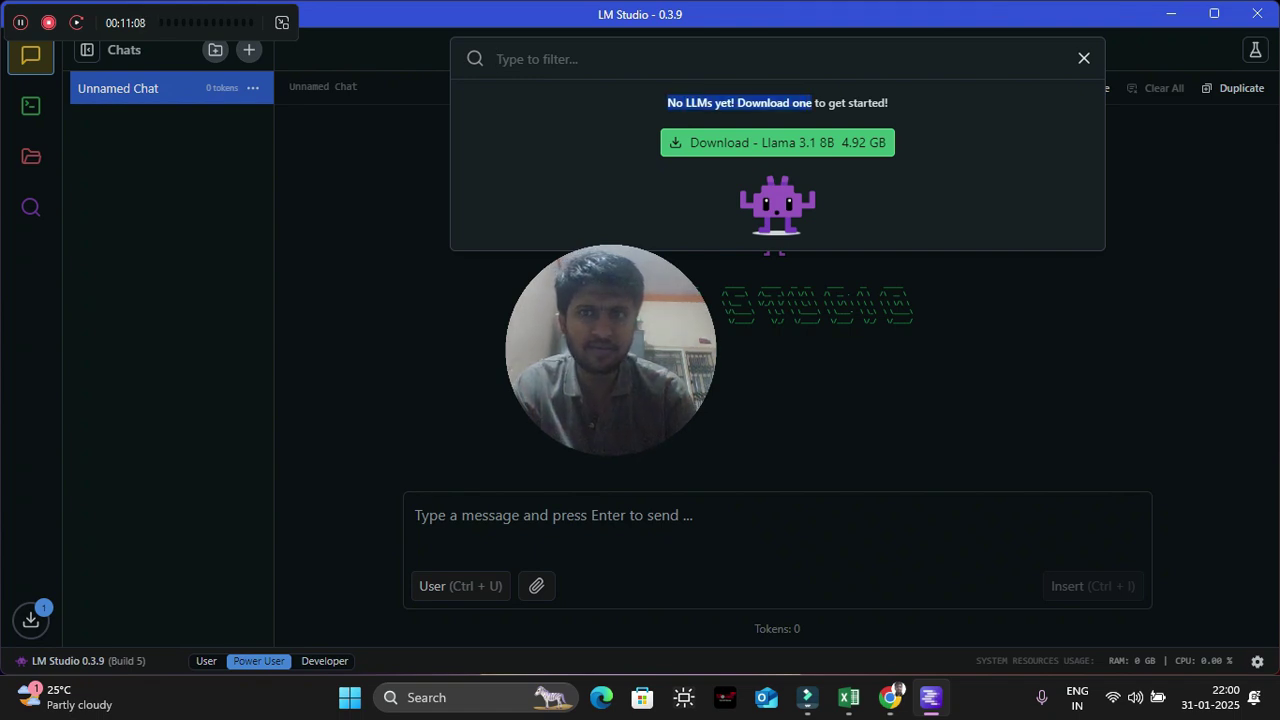
{"action": "left_click", "coordinate": [812, 103]}
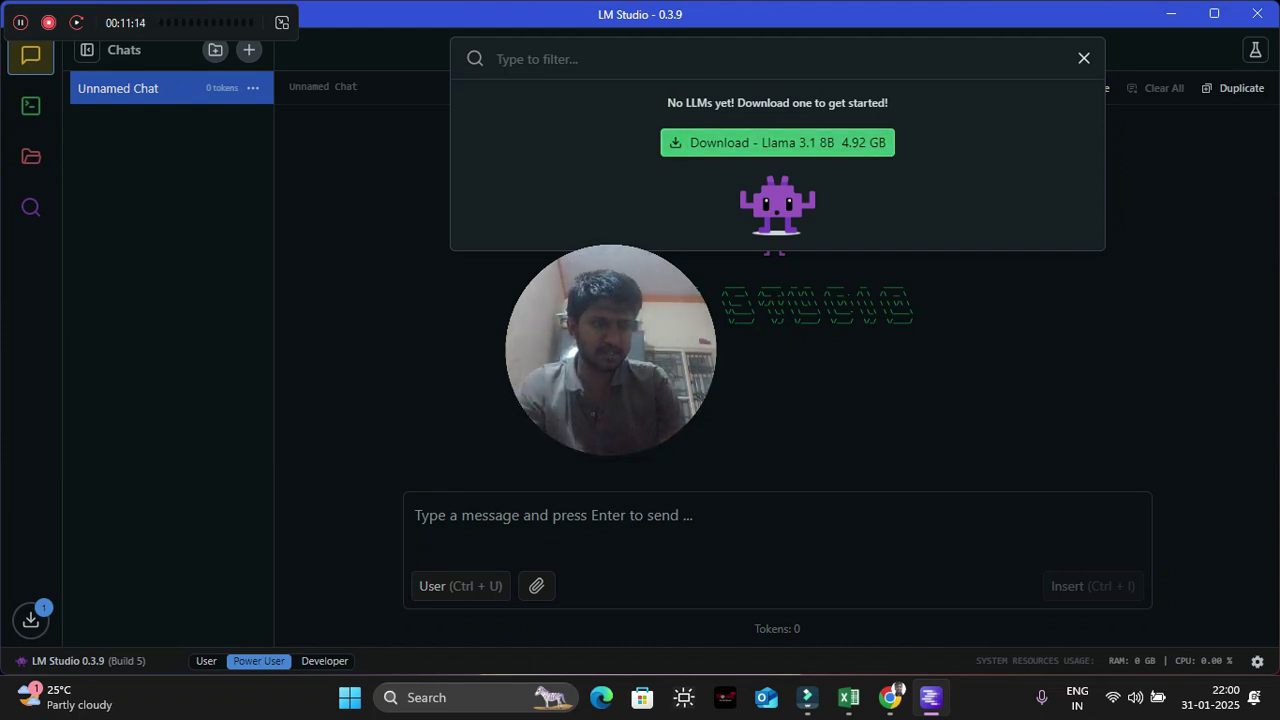
{"action": "key", "text": "Escape"}
Recheck where downloaded models are stored, from the models folder up to the user profile folder, and return to the chat view
{"action": "left_click", "coordinate": [31, 619]}
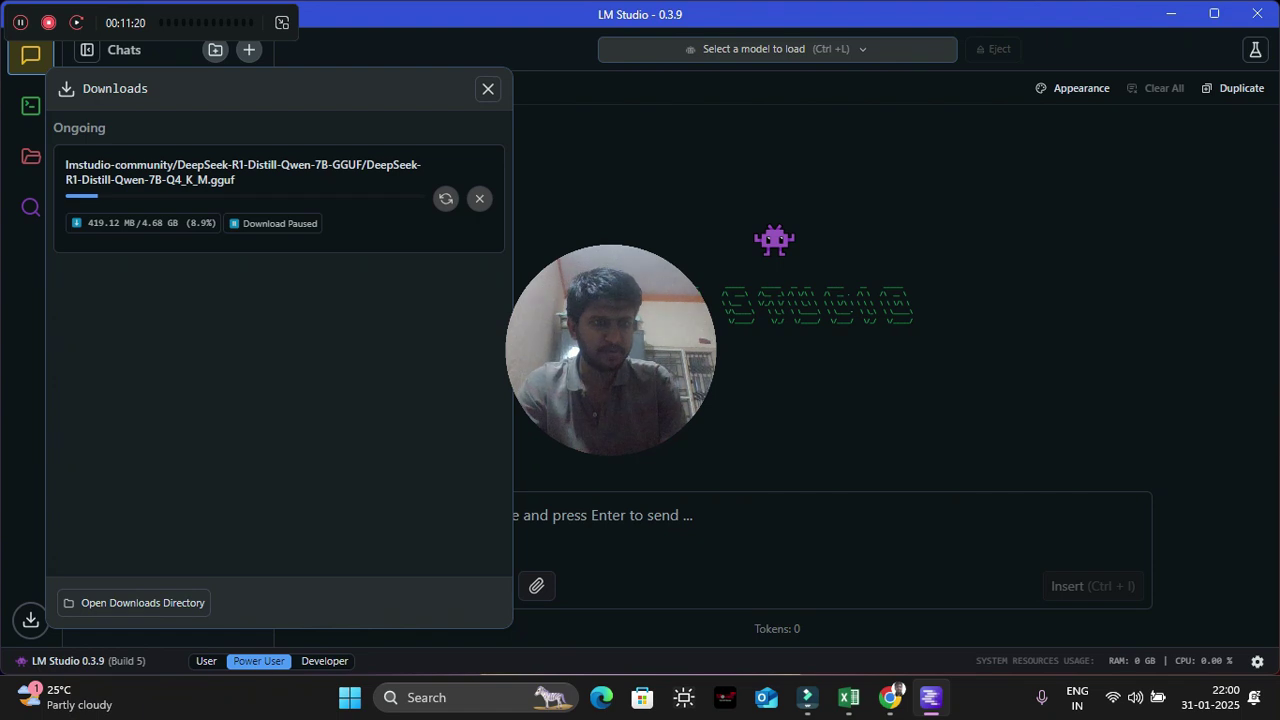
{"action": "left_click", "coordinate": [142, 602]}
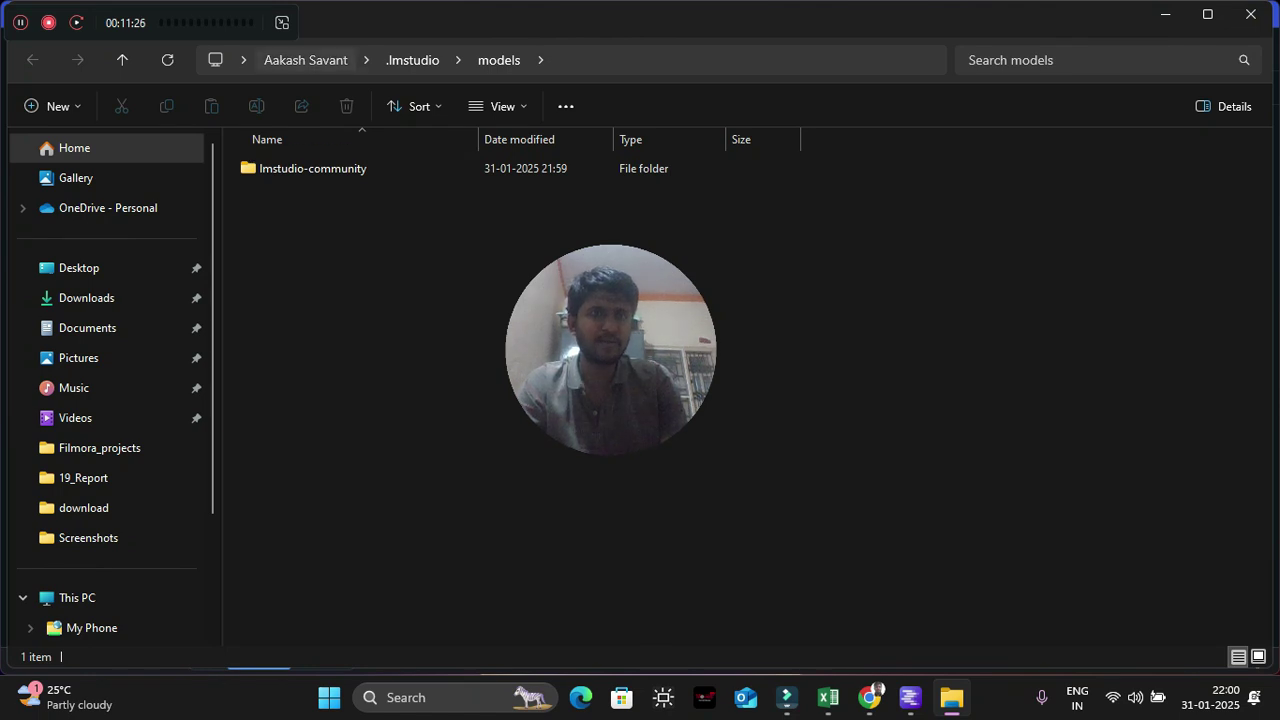
{"action": "left_click", "coordinate": [305, 60]}
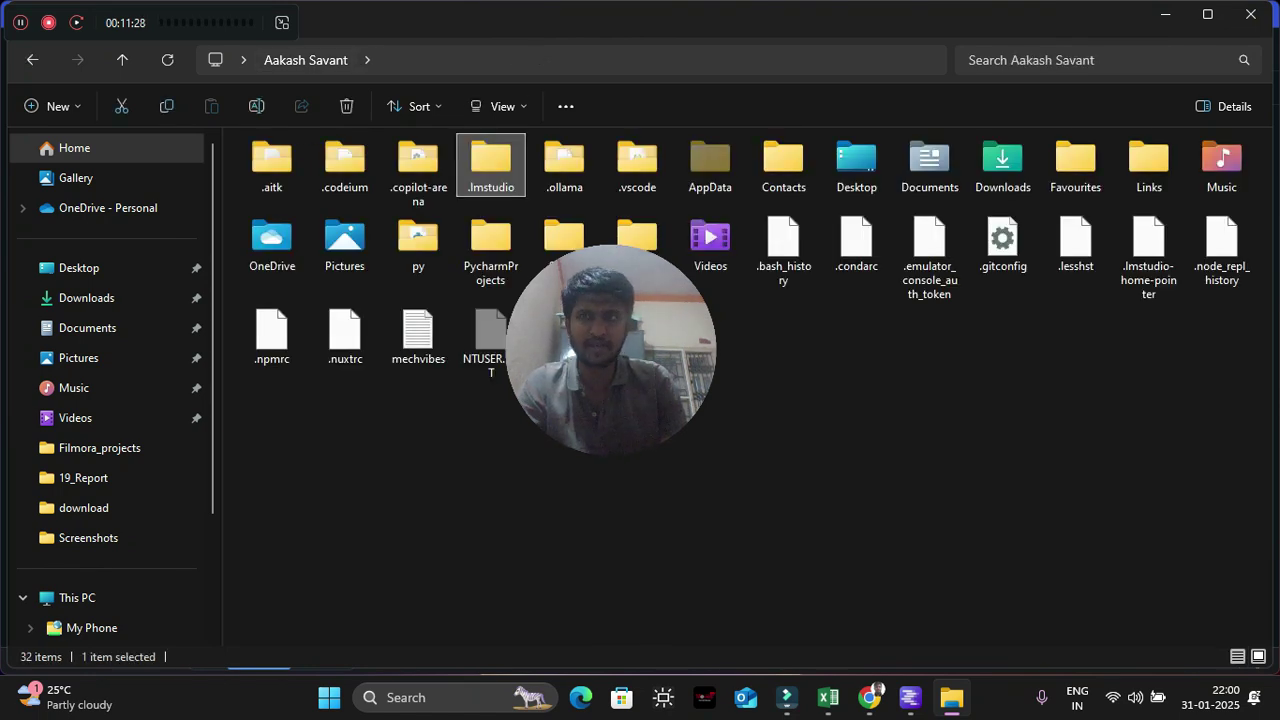
{"action": "left_click", "coordinate": [1250, 14]}
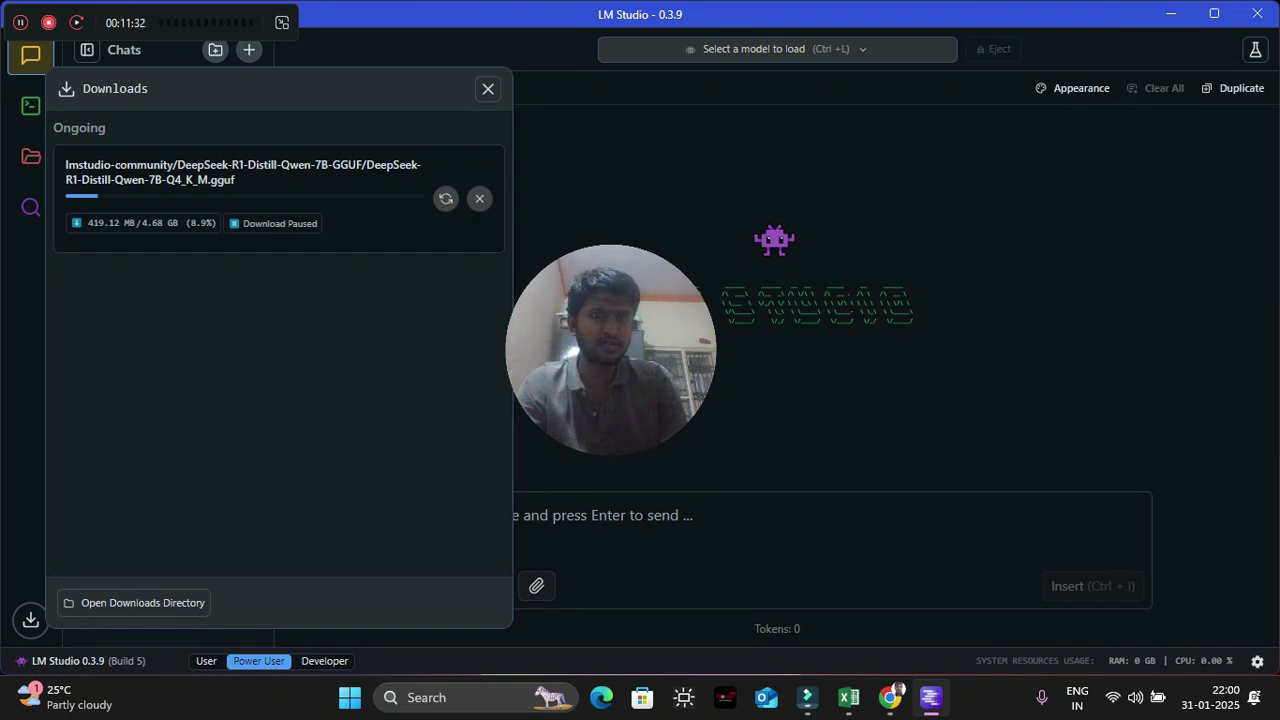
{"action": "key", "text": "Escape"}
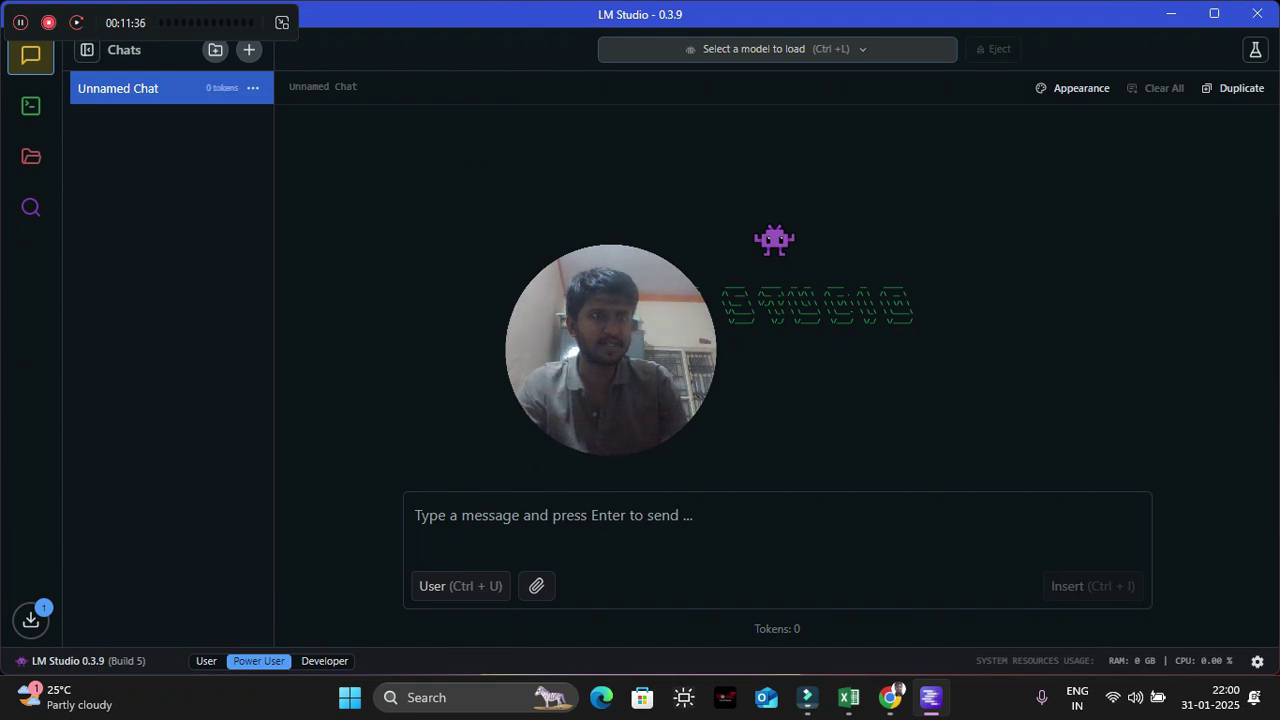
Review the App Settings from updates, language and general options through chat, Local LLM Service and onboarding hints
{"action": "left_click_drag", "start_coordinate": [125, 22], "coordinate": [134, 357]}
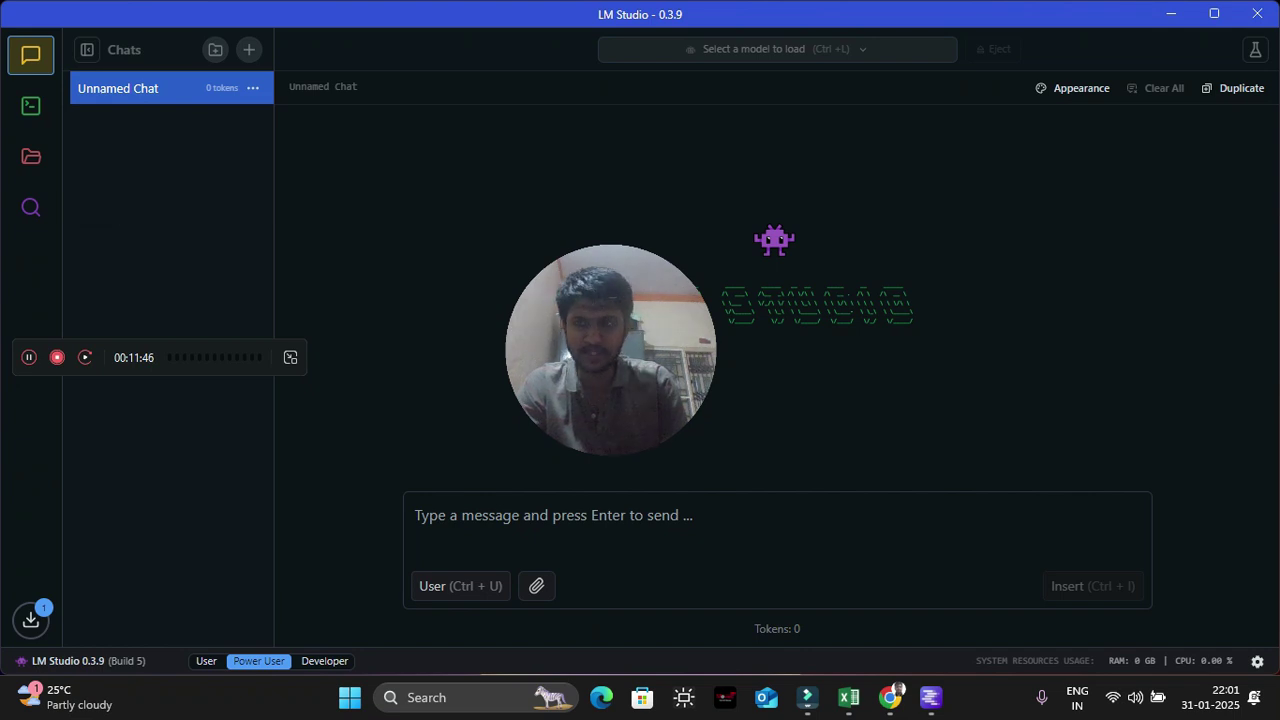
{"action": "left_click", "coordinate": [1257, 662]}
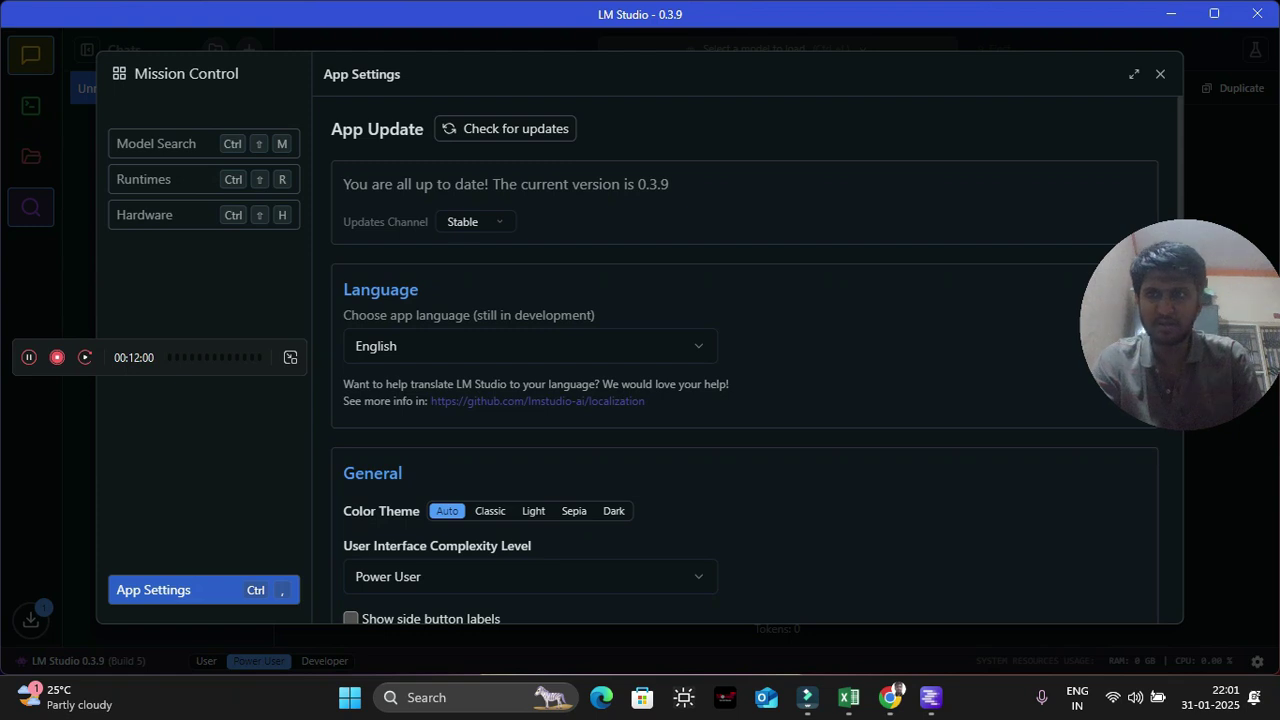
{"action": "scroll", "coordinate": [745, 360], "scroll_direction": "down", "scroll_amount": 3}
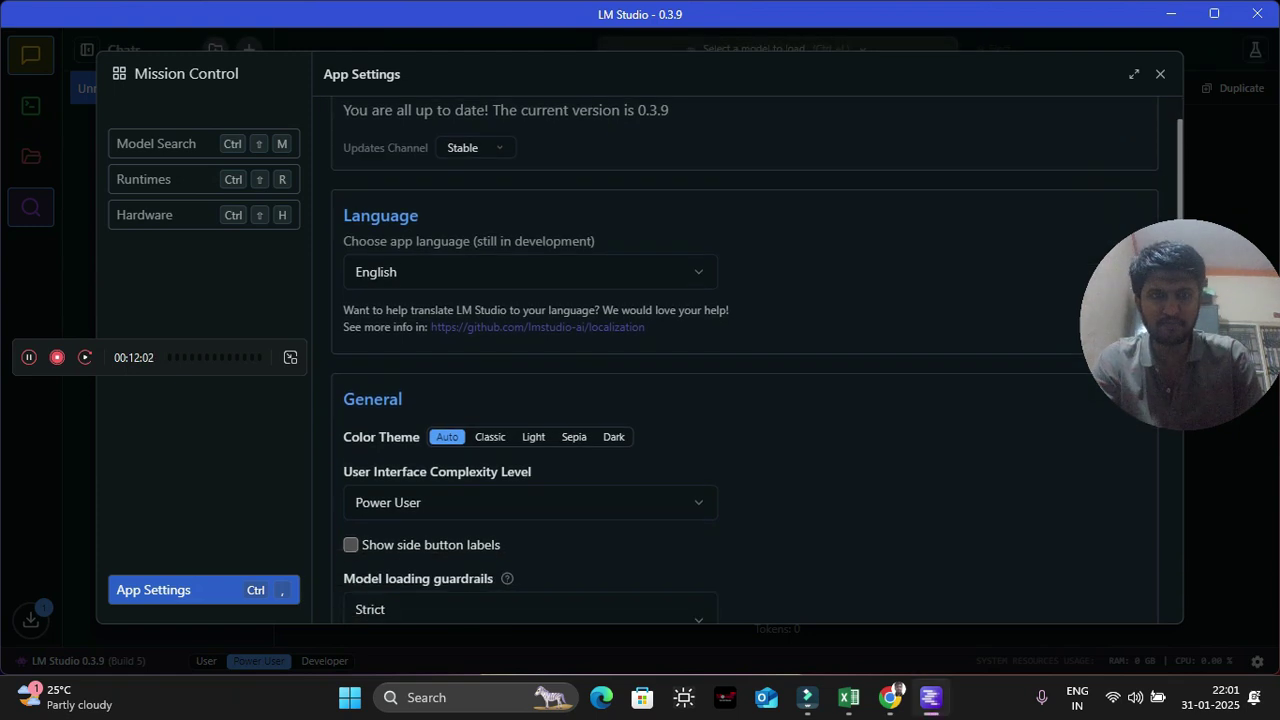
{"action": "scroll", "coordinate": [745, 360], "scroll_direction": "down", "scroll_amount": 3}
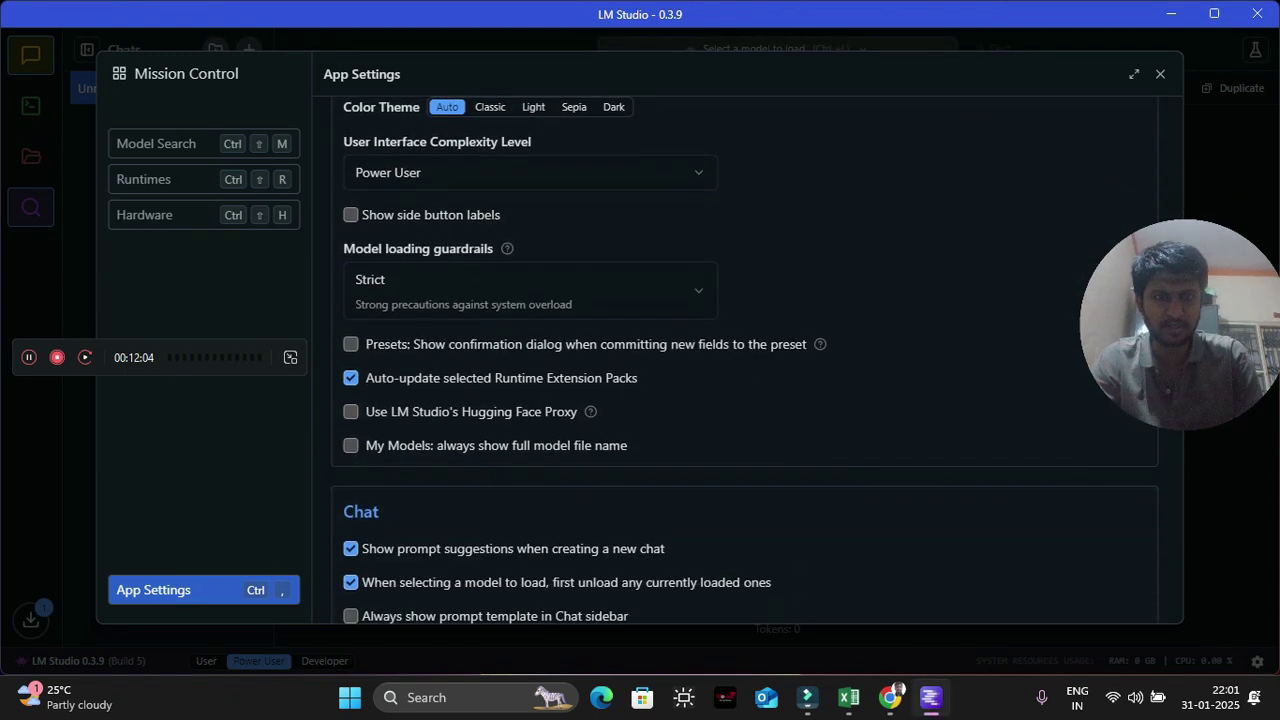
{"action": "scroll", "coordinate": [745, 360], "scroll_direction": "down", "scroll_amount": 3}
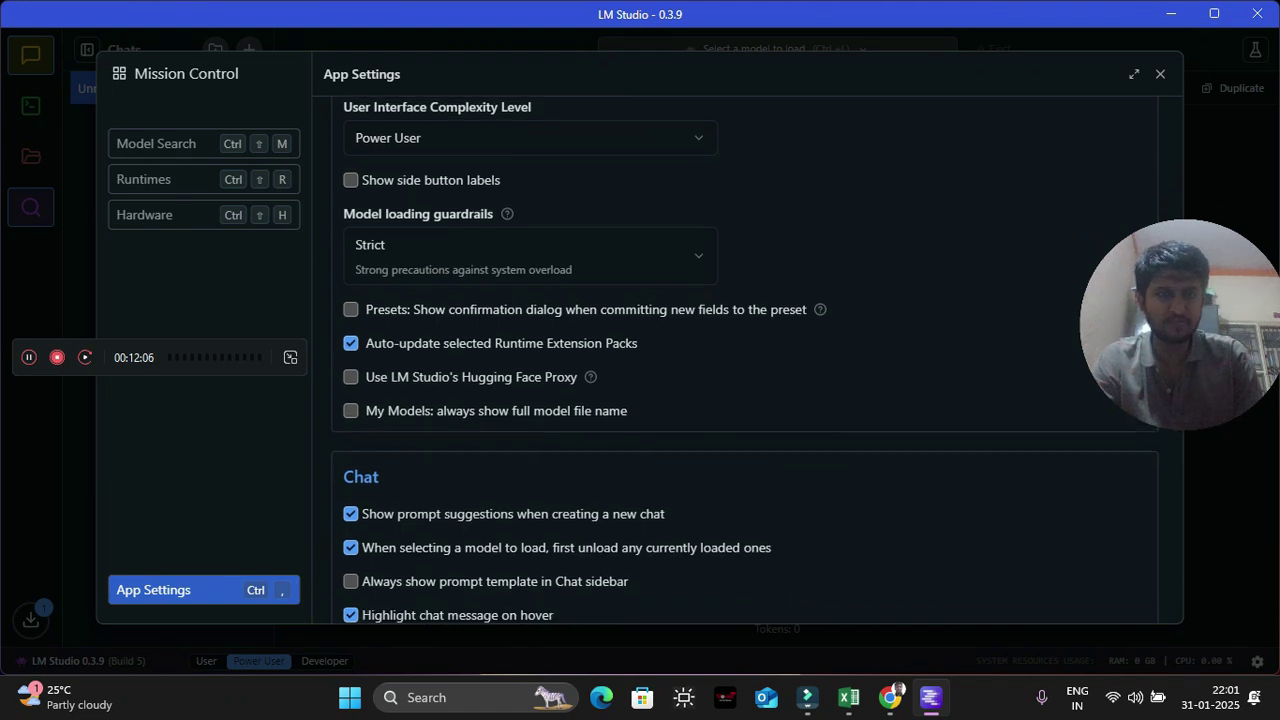
{"action": "scroll", "coordinate": [745, 360], "scroll_direction": "down", "scroll_amount": 3}
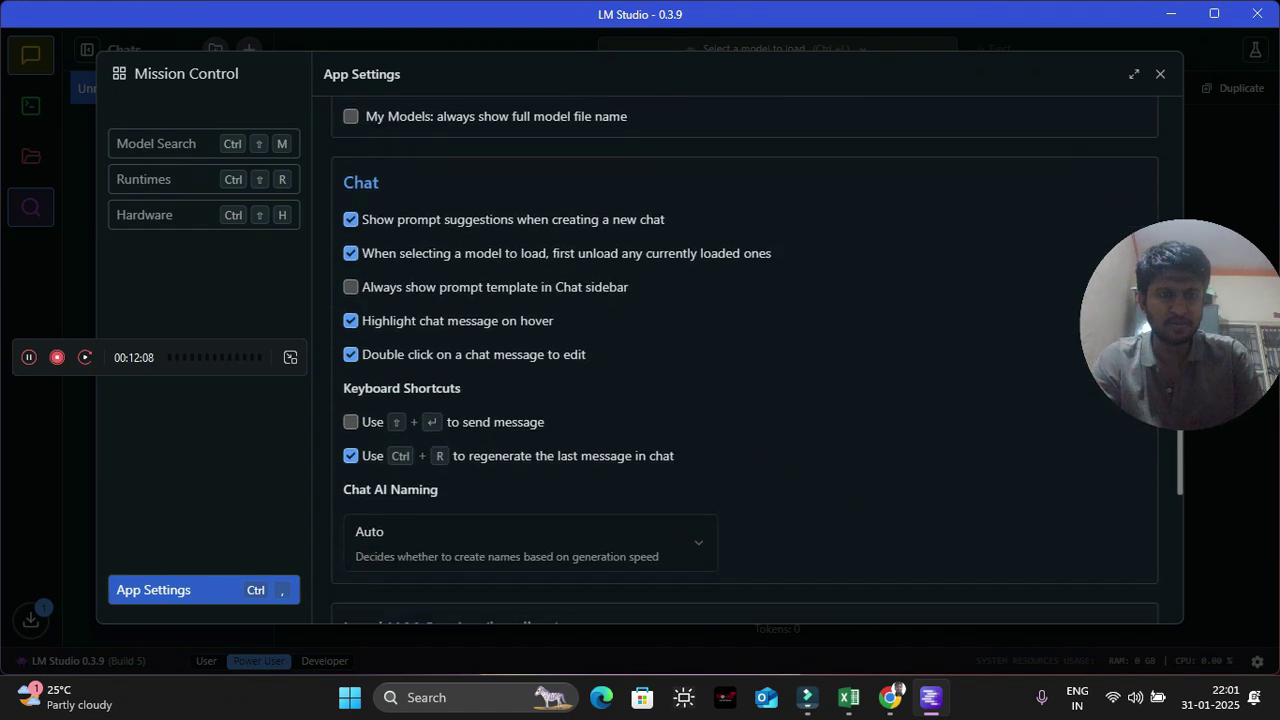
{"action": "scroll", "coordinate": [745, 360], "scroll_direction": "down", "scroll_amount": 3}
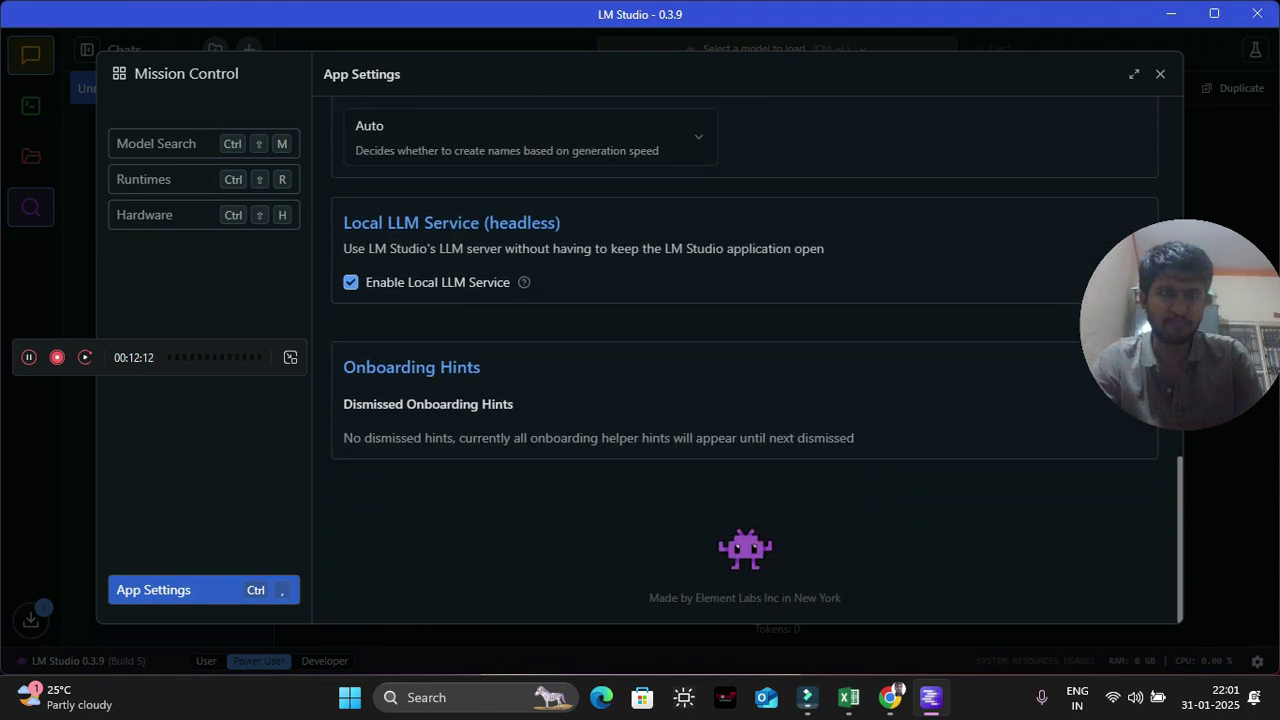
{"action": "scroll", "coordinate": [745, 360], "scroll_direction": "up", "scroll_amount": 1}
{"action": "scroll", "coordinate": [745, 360], "scroll_direction": "down", "scroll_amount": 1}
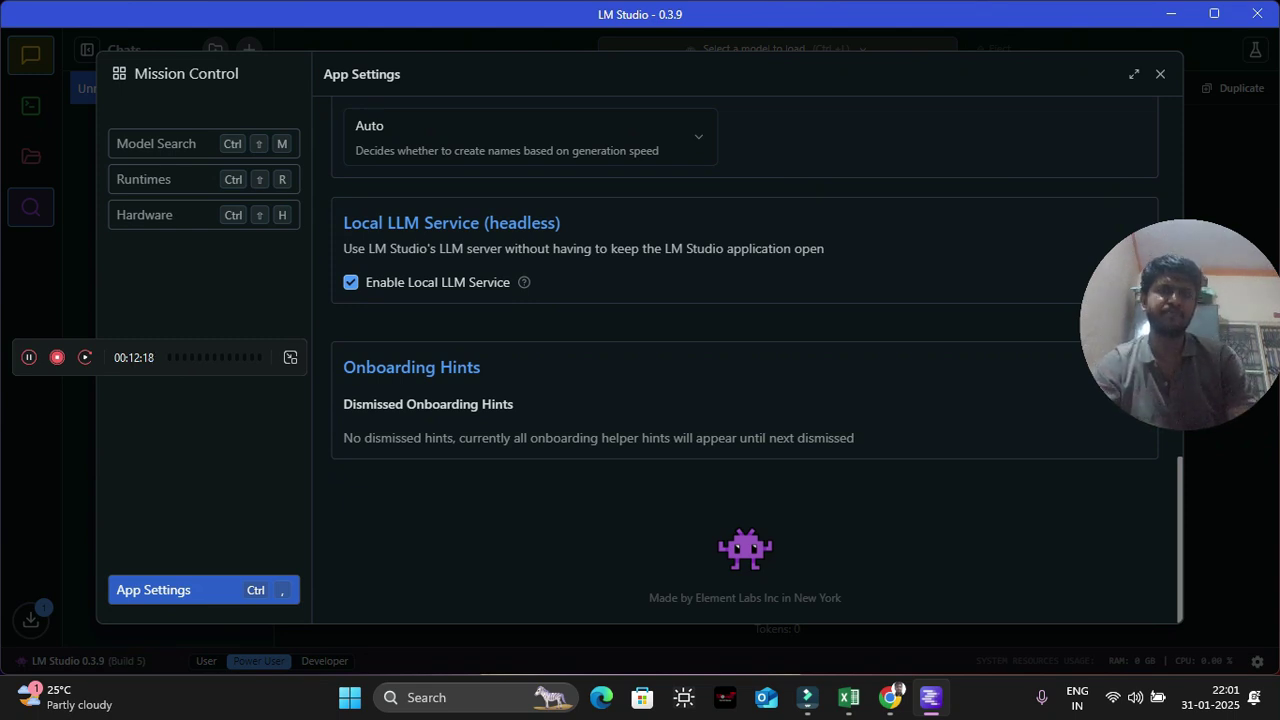
{"action": "scroll", "coordinate": [745, 360], "scroll_direction": "up", "scroll_amount": 2}
{"action": "scroll", "coordinate": [745, 360], "scroll_direction": "down", "scroll_amount": 2}
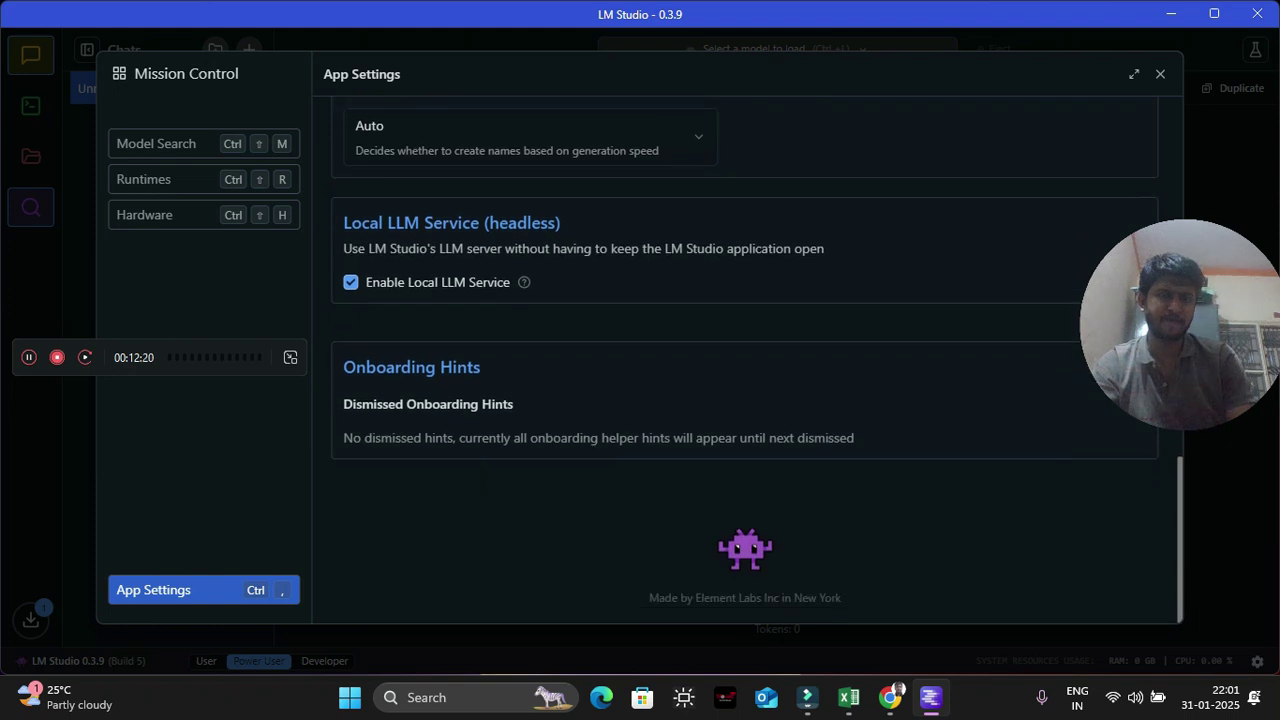
{"action": "scroll", "coordinate": [745, 360], "scroll_direction": "up", "scroll_amount": 5}
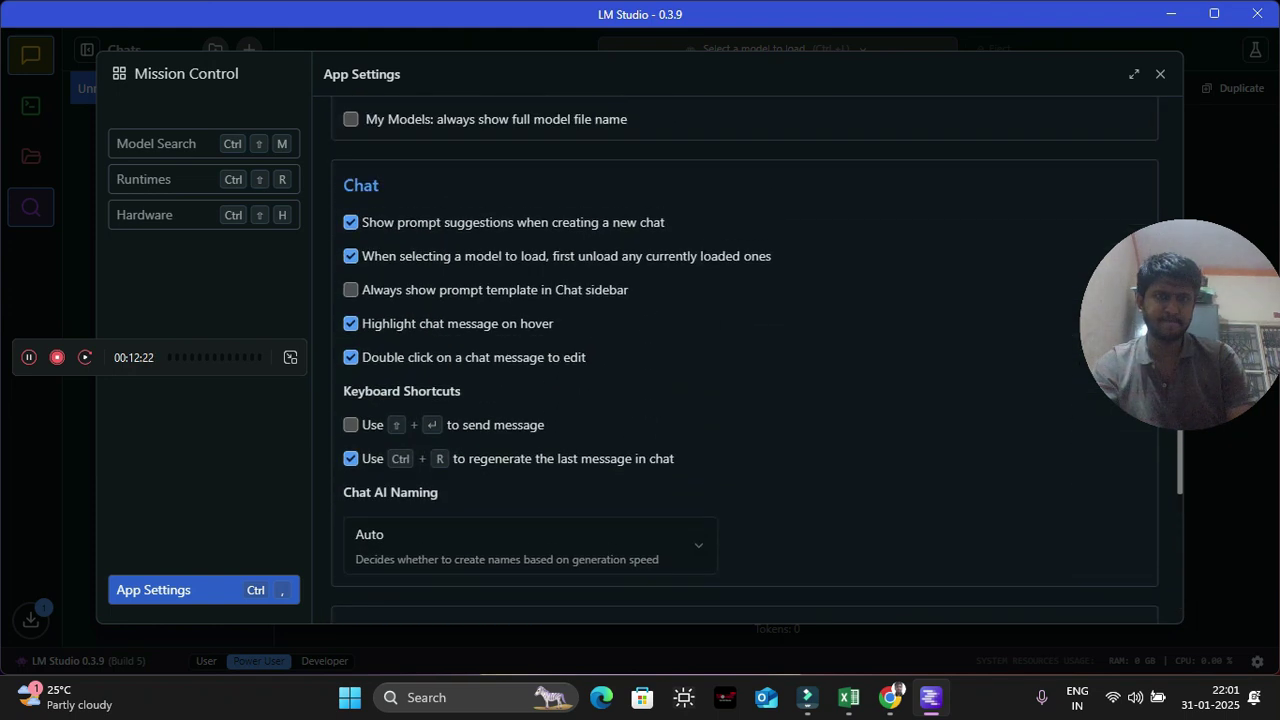
{"action": "scroll", "coordinate": [745, 360], "scroll_direction": "up", "scroll_amount": 2}
{"action": "scroll", "coordinate": [745, 360], "scroll_direction": "up", "scroll_amount": 2}
{"action": "scroll", "coordinate": [745, 360], "scroll_direction": "up", "scroll_amount": 4}
{"action": "scroll", "coordinate": [745, 360], "scroll_direction": "up", "scroll_amount": 3}
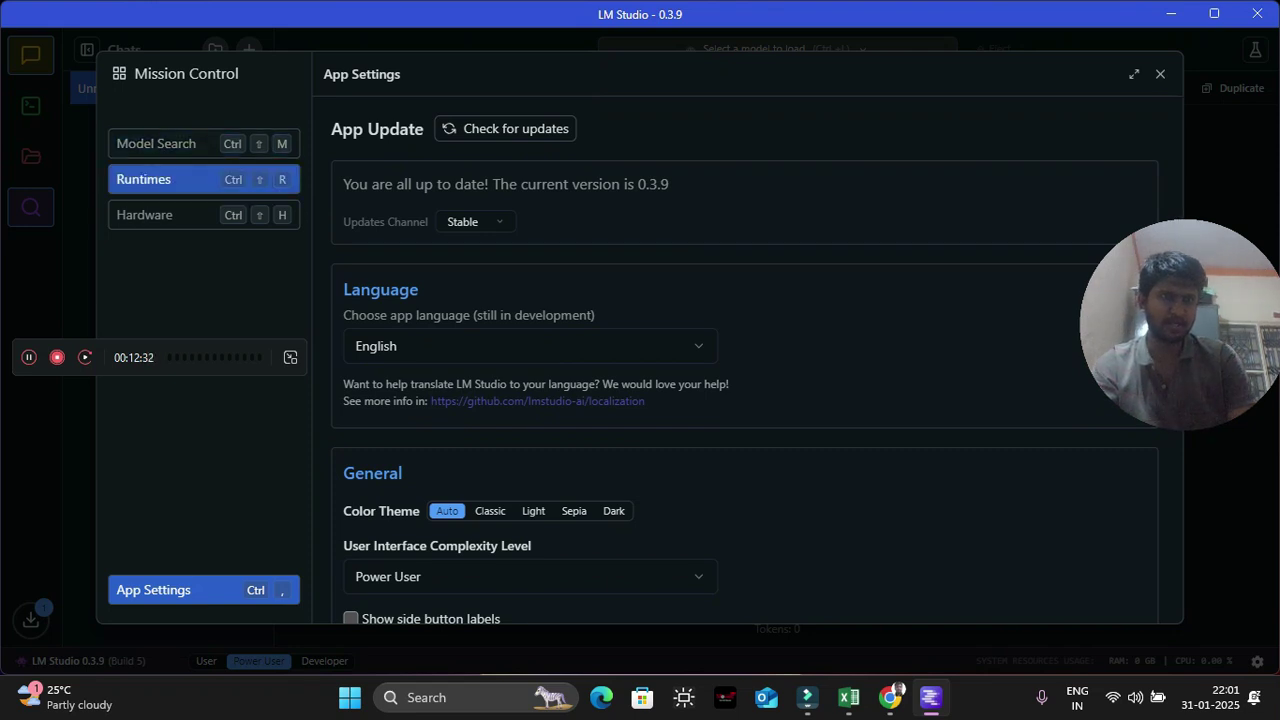
Examine the configured runtimes and the hardware details, including CPU, memory capacity, guardrails, resource monitor and GPU
{"action": "left_click", "coordinate": [150, 179]}
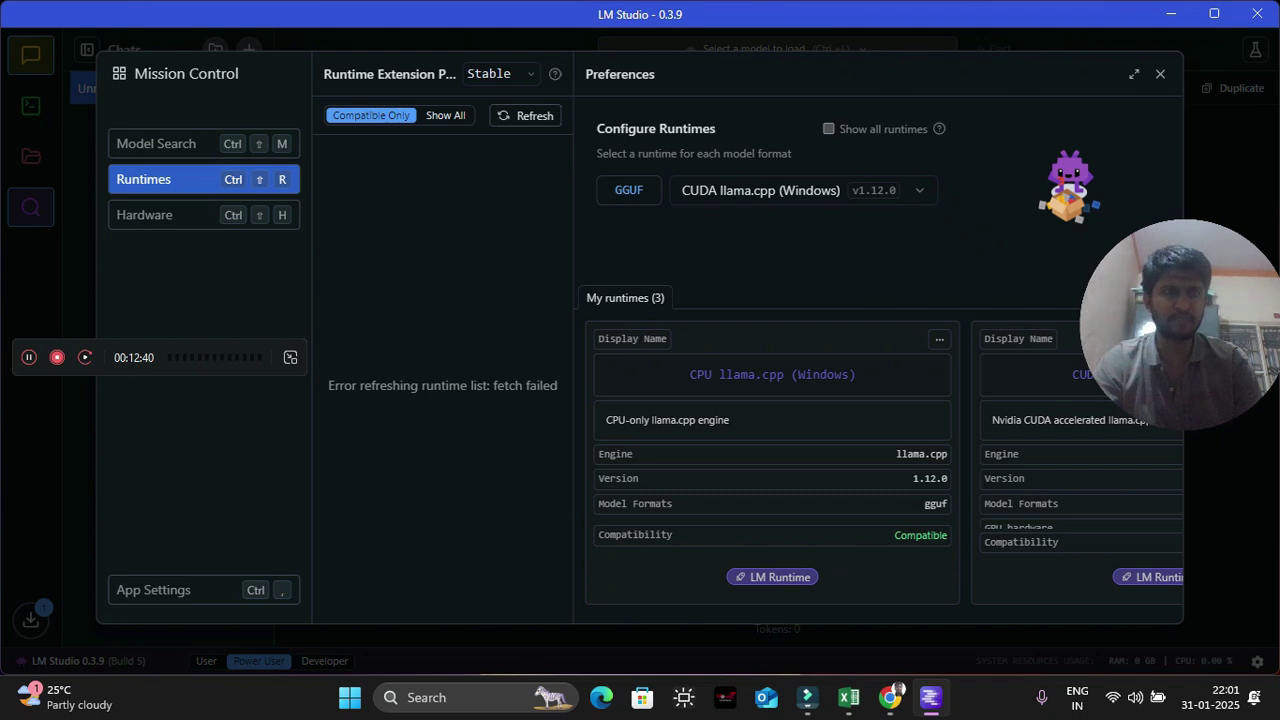
{"action": "left_click", "coordinate": [204, 215]}
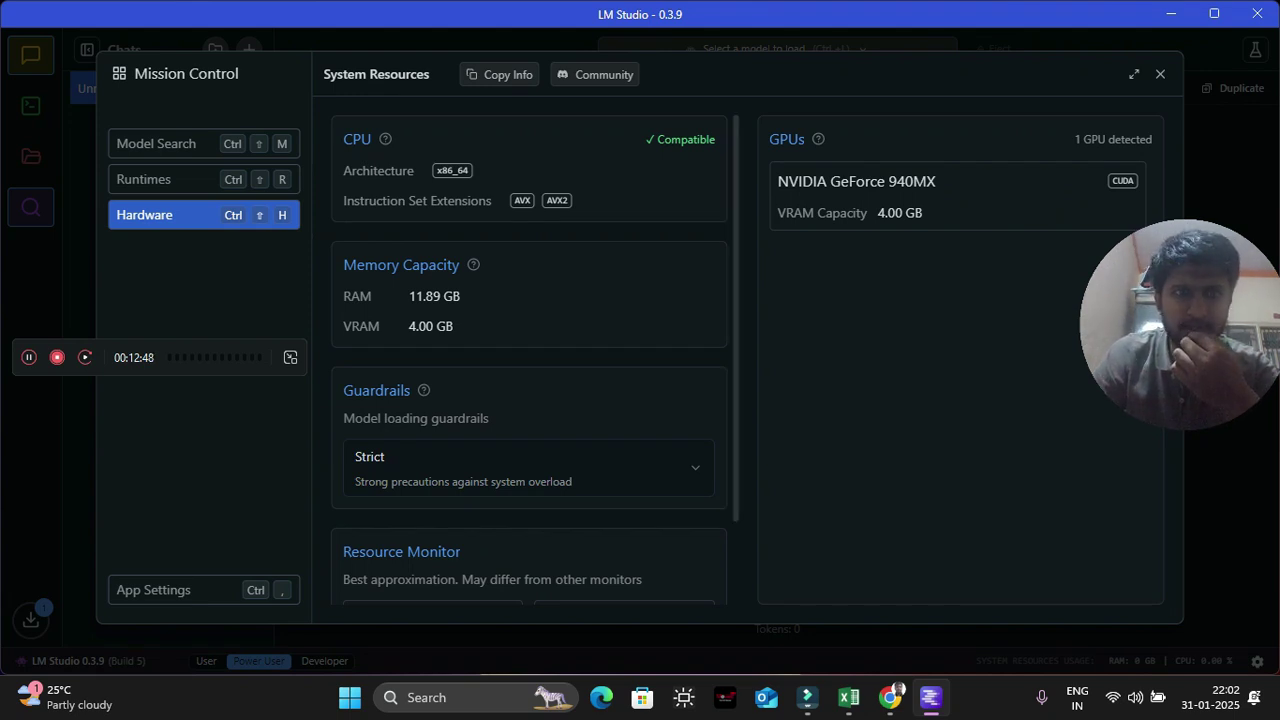
{"action": "scroll", "coordinate": [530, 360], "scroll_direction": "down", "scroll_amount": 2}
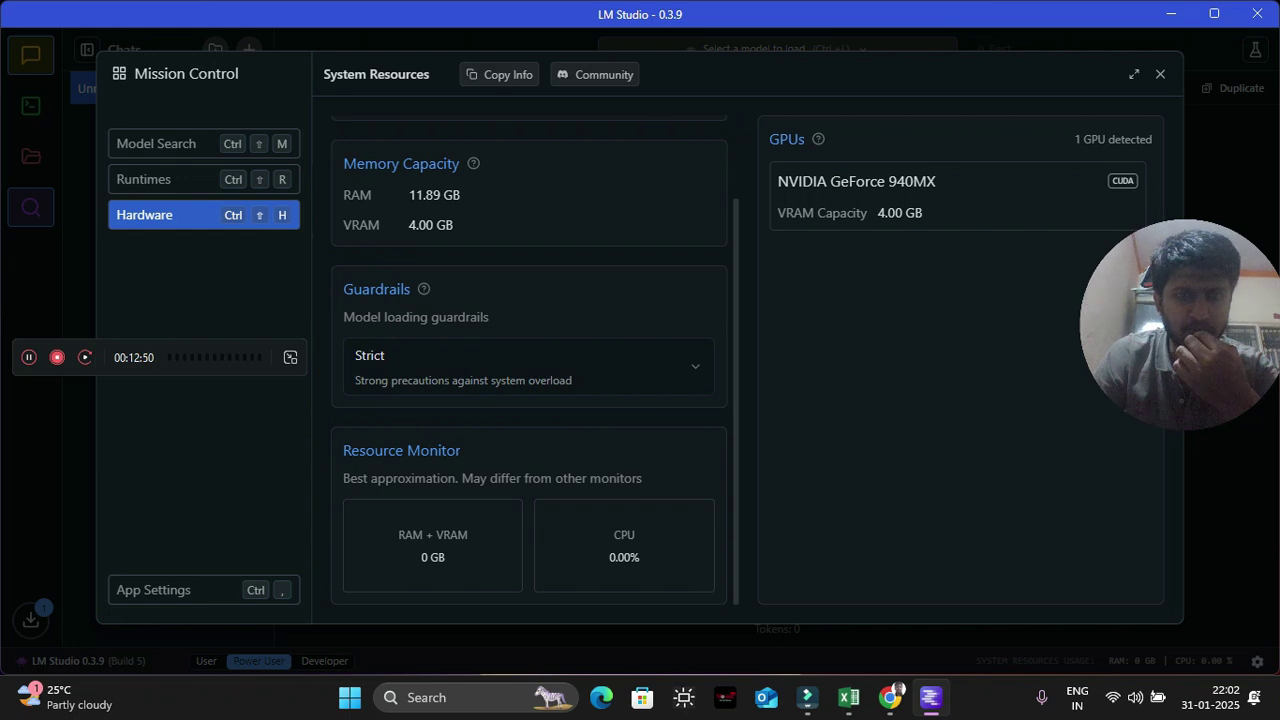
{"action": "scroll", "coordinate": [530, 360], "scroll_direction": "up", "scroll_amount": 2}
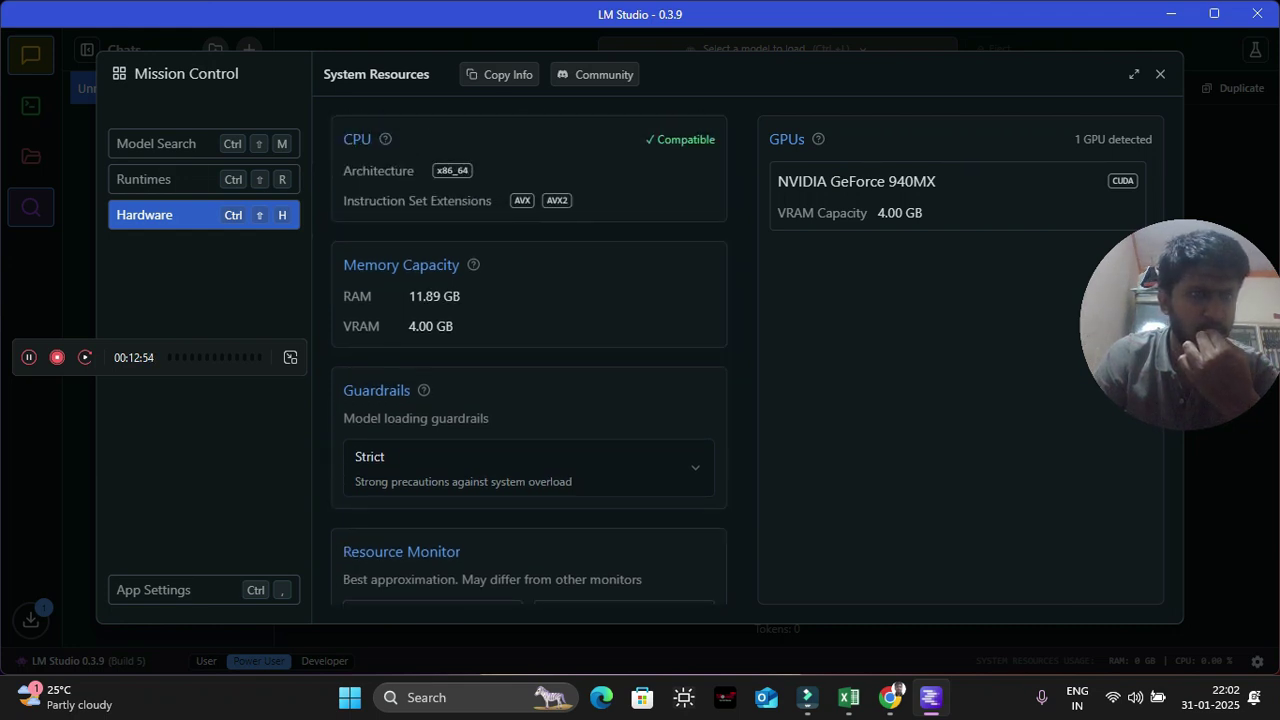
{"action": "left_click", "coordinate": [150, 179]}
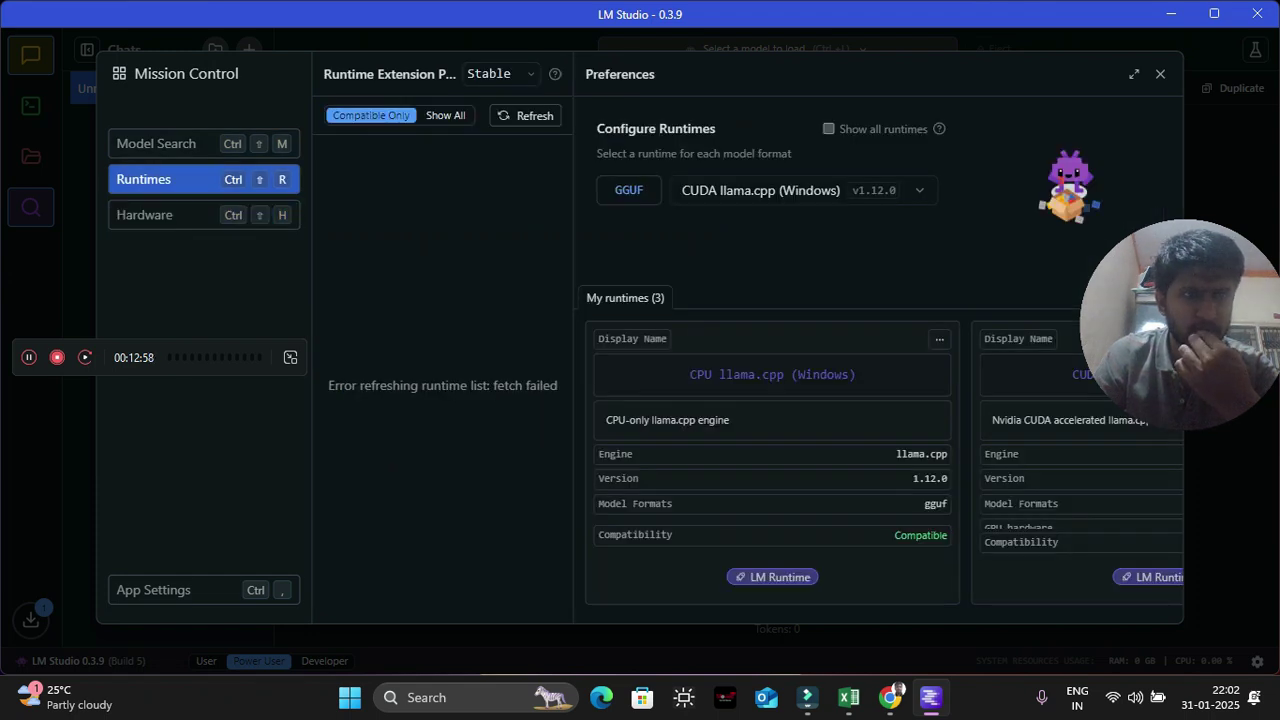
View the DeepSeek R1 Distill (Qwen 7B) details among the staff picks in Model Search and close Mission Control
{"action": "left_click", "coordinate": [156, 143]}
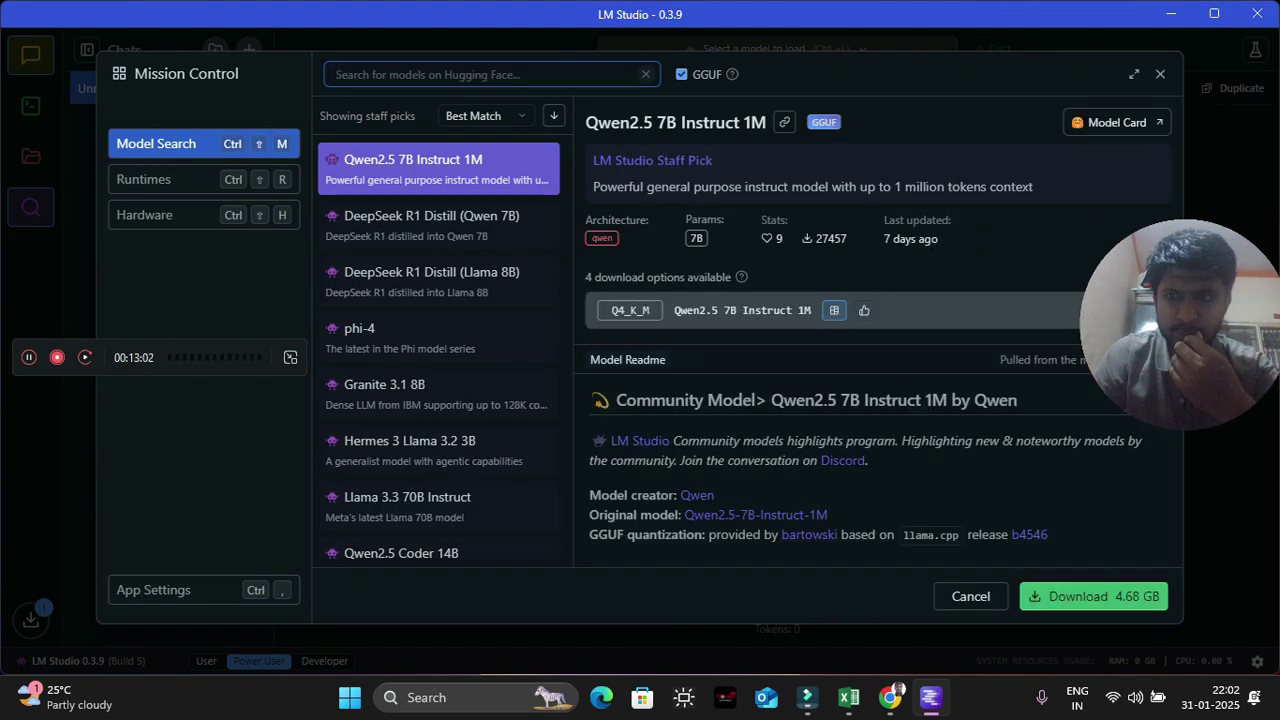
{"action": "left_click", "coordinate": [432, 226]}
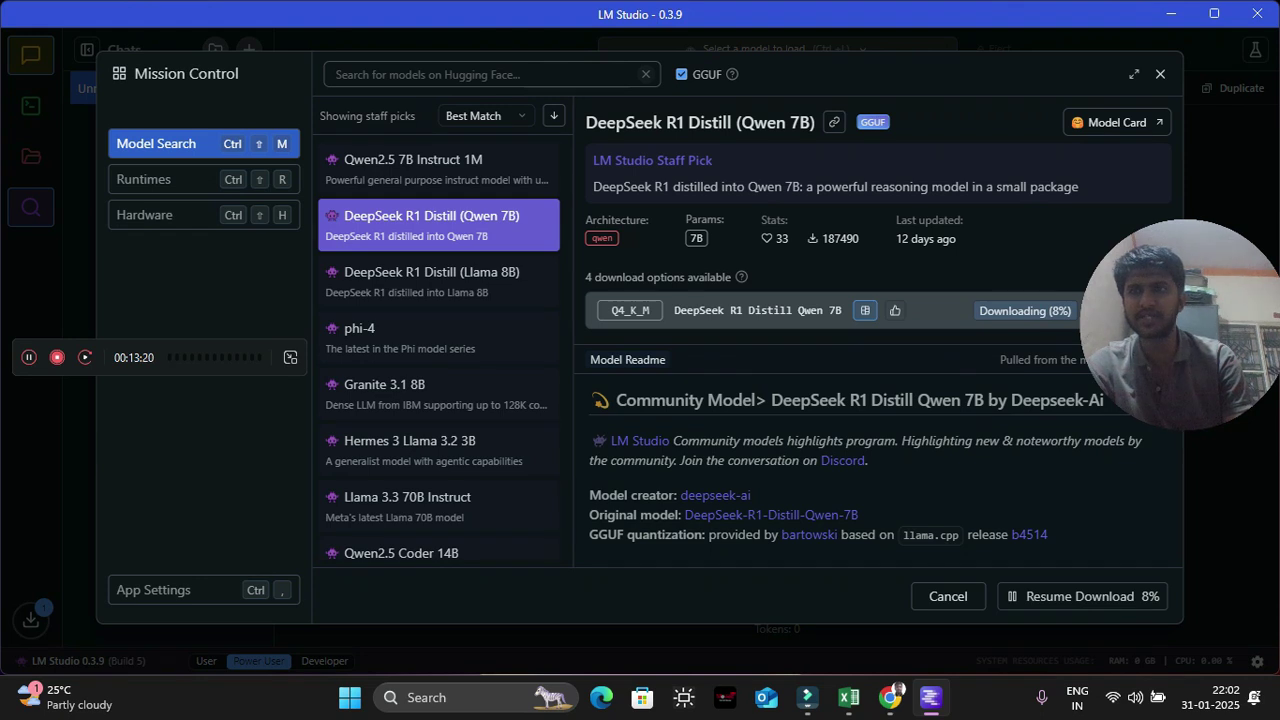
{"action": "left_click", "coordinate": [1160, 74]}
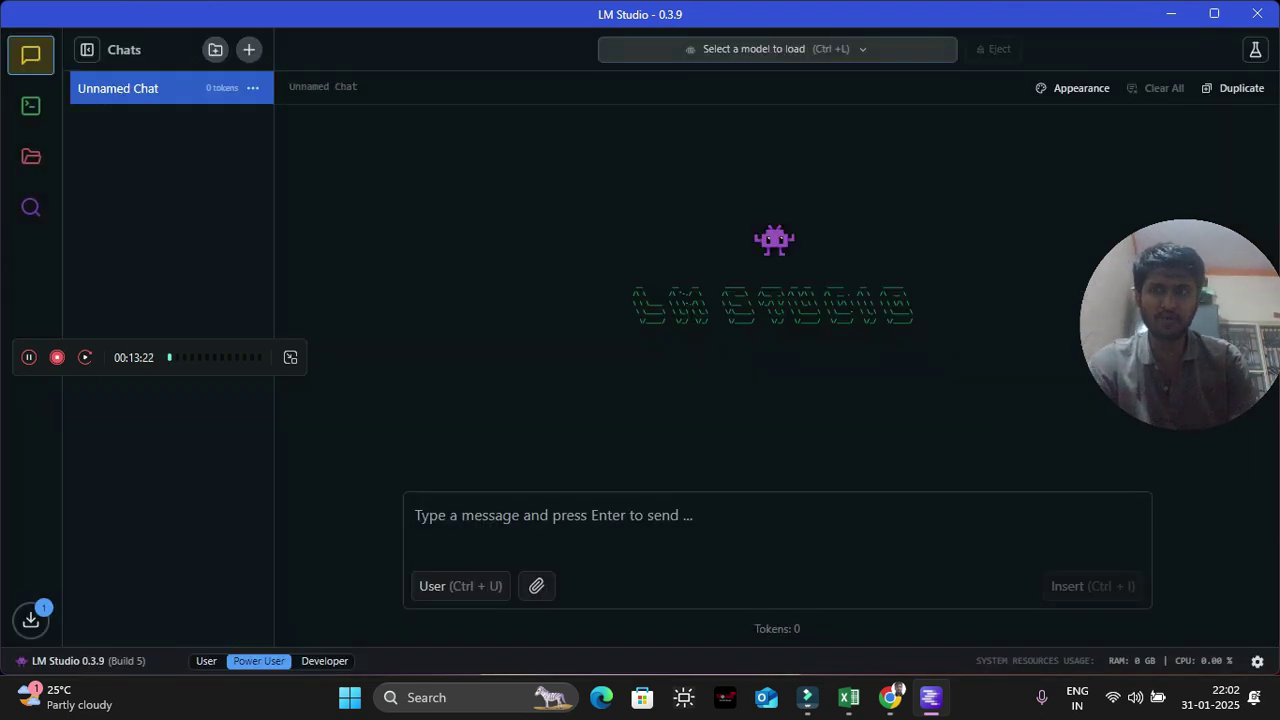
Try to send the message "hi" in the unnamed chat
{"action": "left_click", "coordinate": [418, 515]}
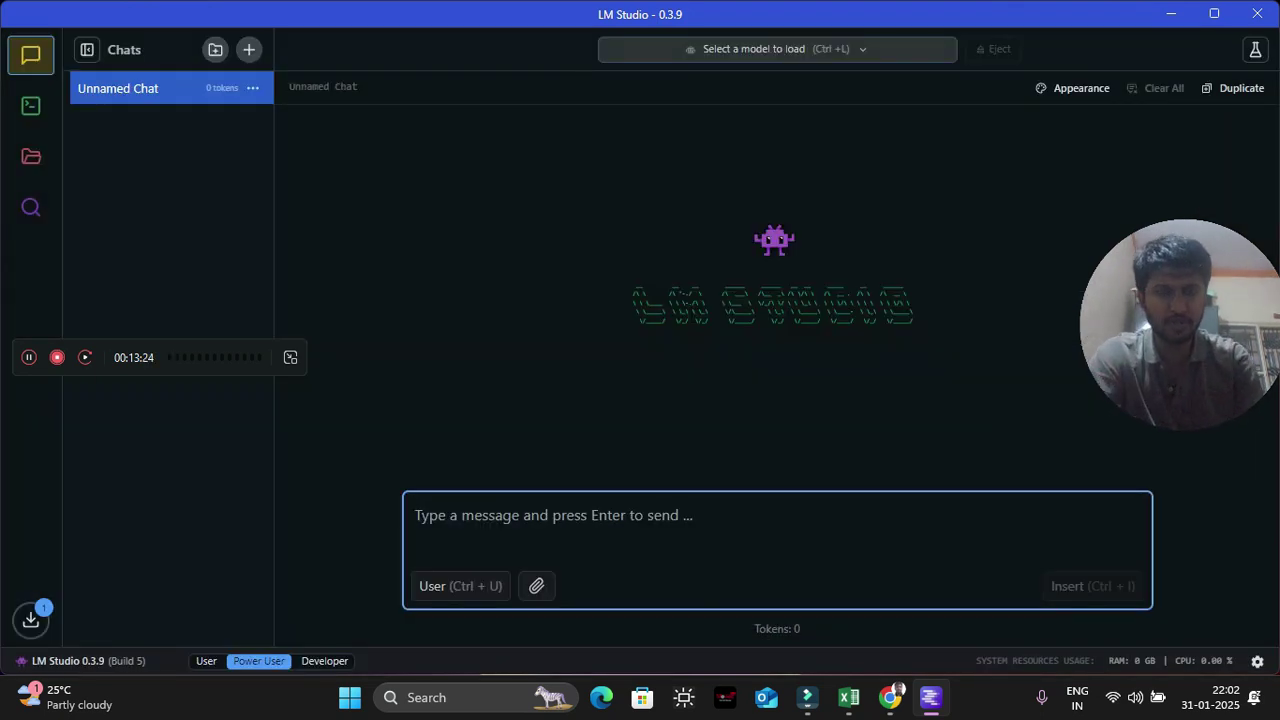
{"action": "type", "text": "hi"}
{"action": "key", "text": "Return"}
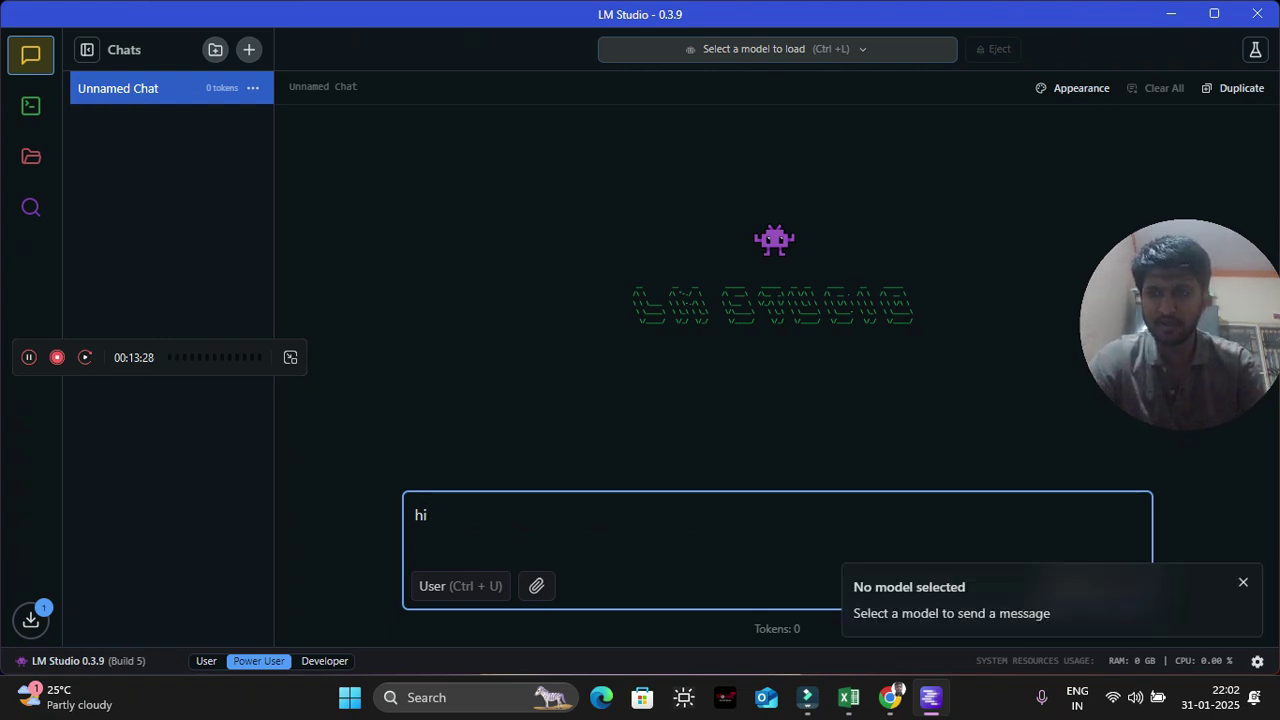
Dismiss the missing-model notice and review the local server settings on the Developer page
{"action": "left_click", "coordinate": [1243, 582]}
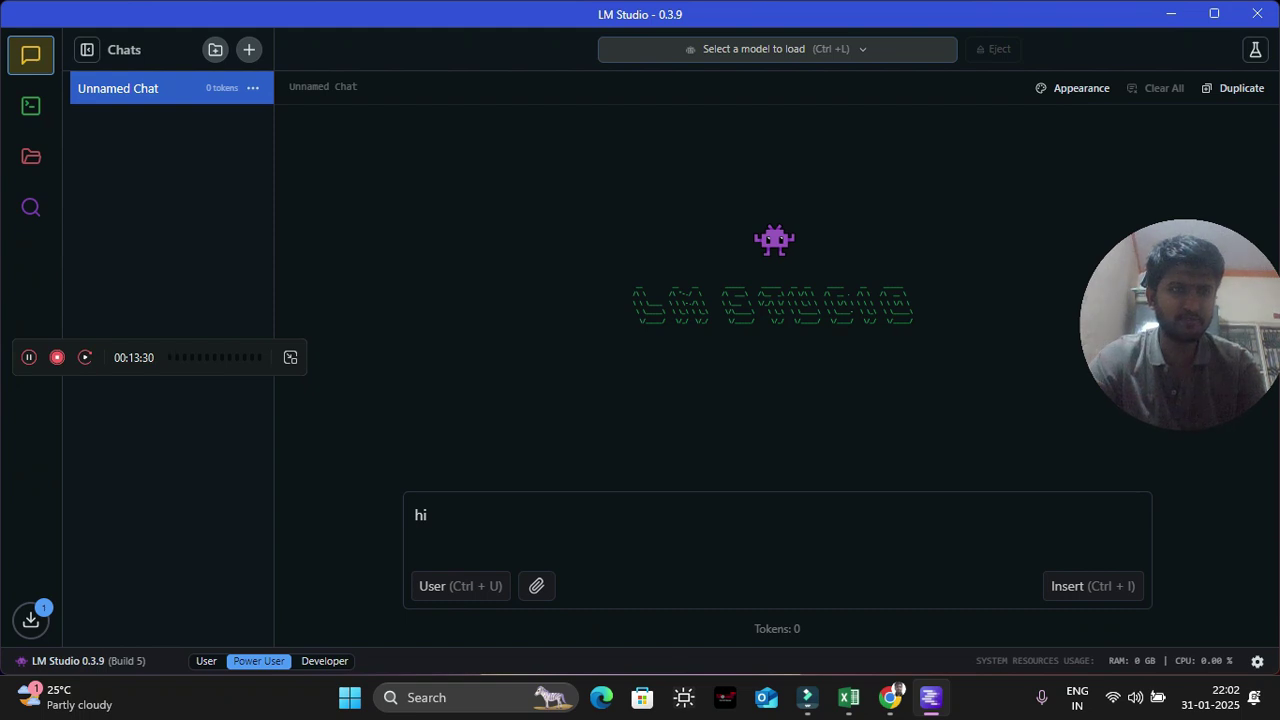
{"action": "left_click_drag", "start_coordinate": [150, 357], "coordinate": [505, 67]}
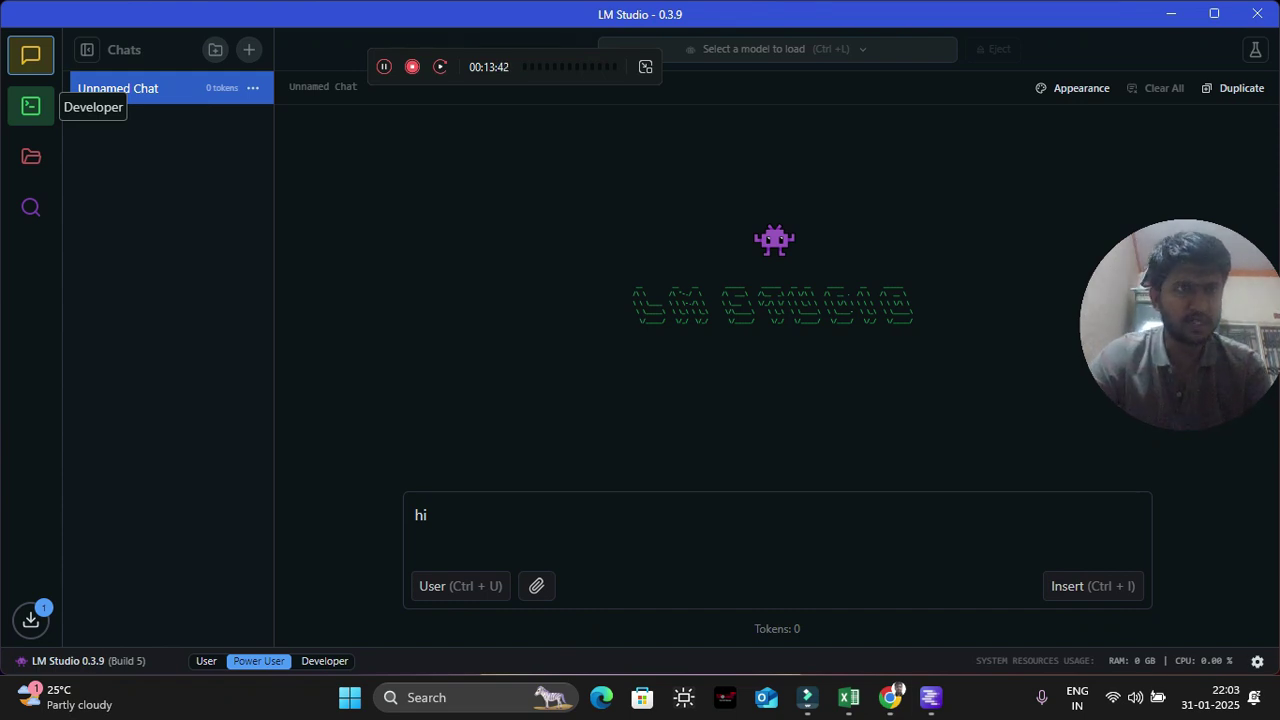
{"action": "left_click", "coordinate": [30, 105]}
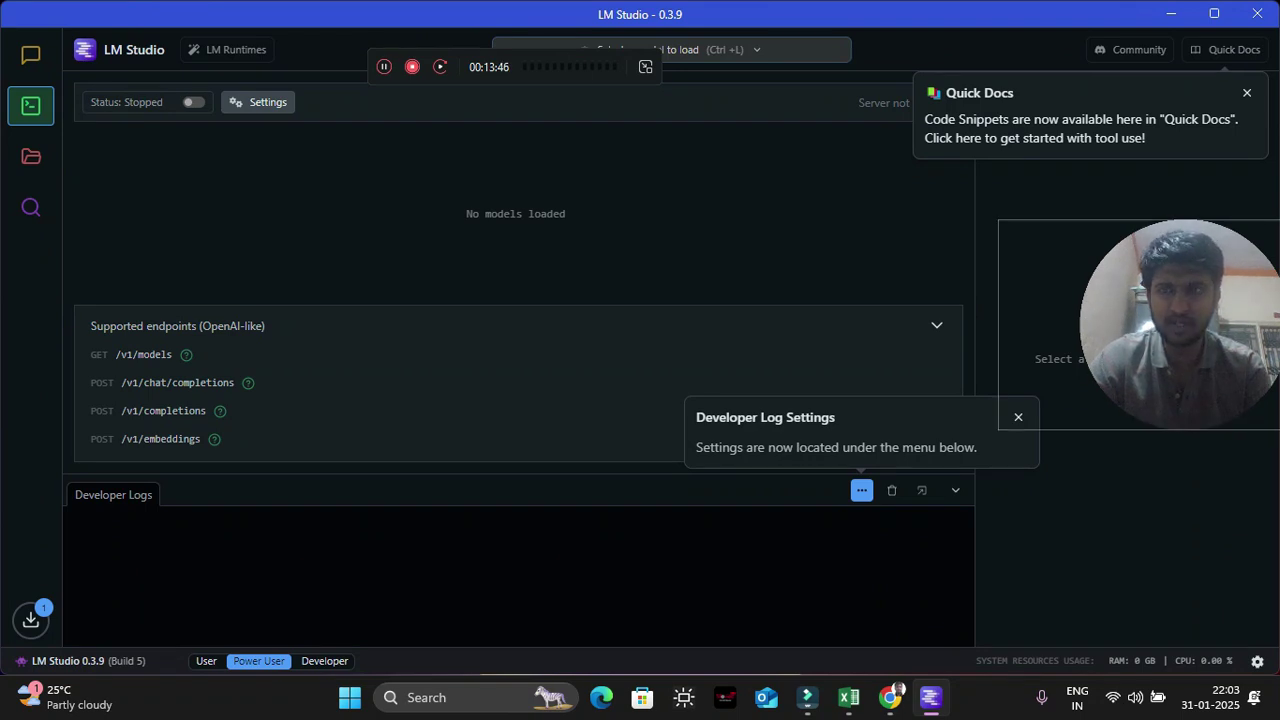
{"action": "left_click", "coordinate": [1180, 325]}
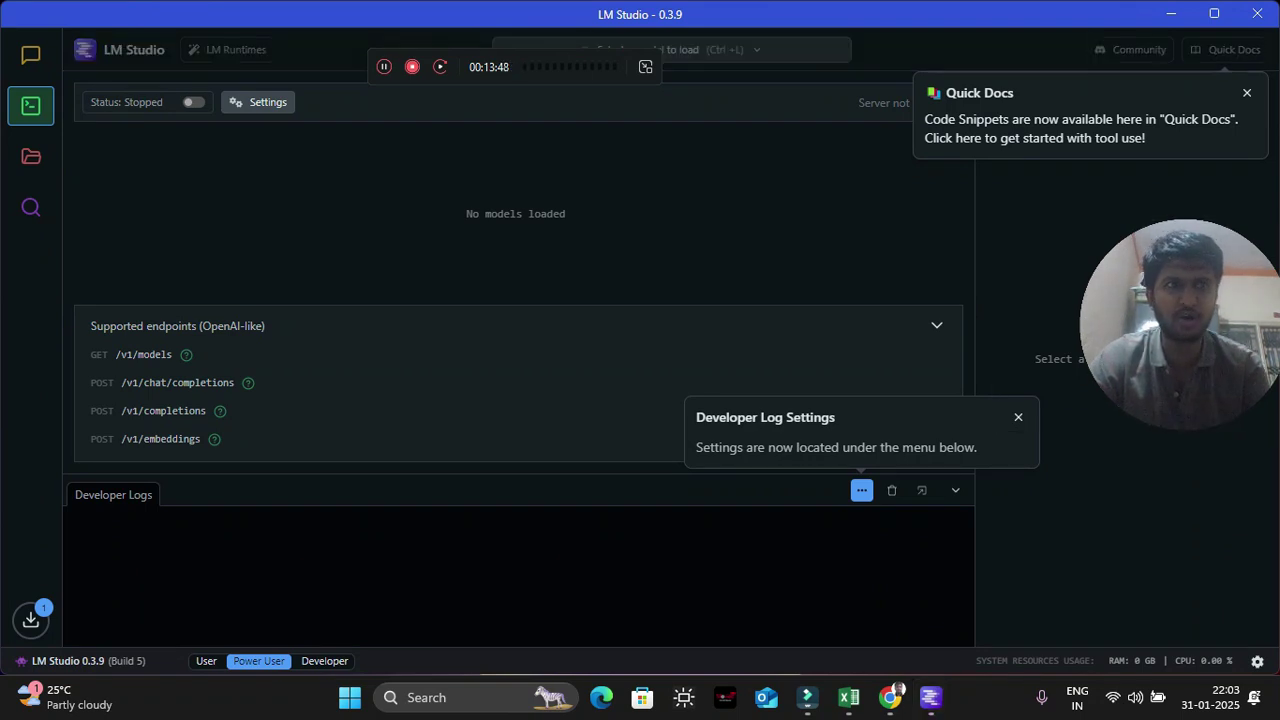
{"action": "left_click", "coordinate": [258, 102]}
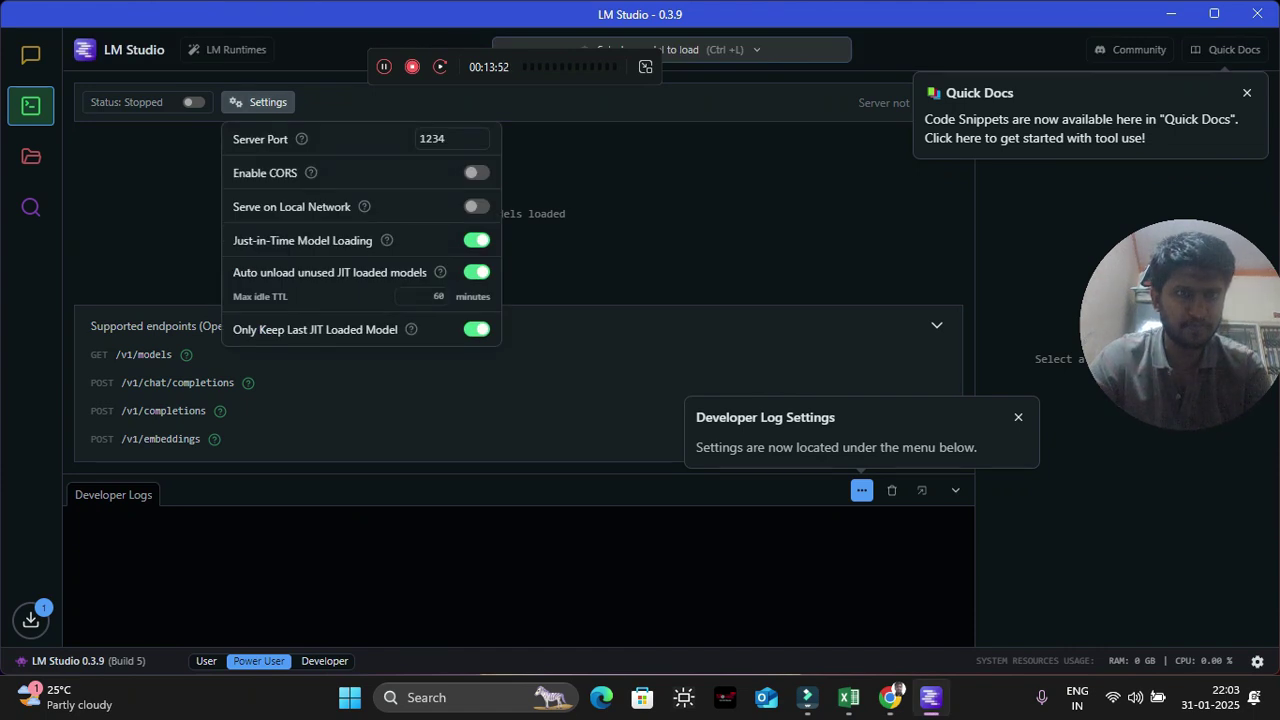
{"action": "key", "text": "Escape"}
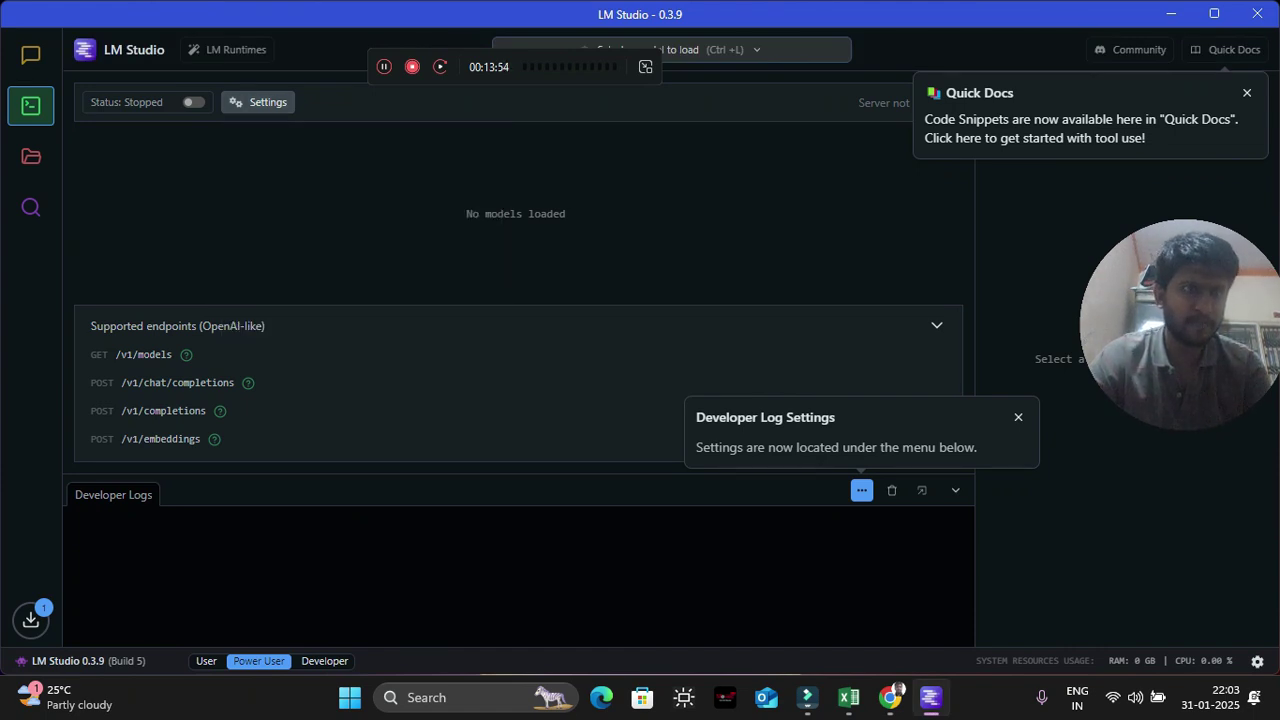
Change the models directory to D:\how to setup_opensource_llm_models\lmstudio\lmstudio\models
{"action": "left_click", "coordinate": [30, 156]}
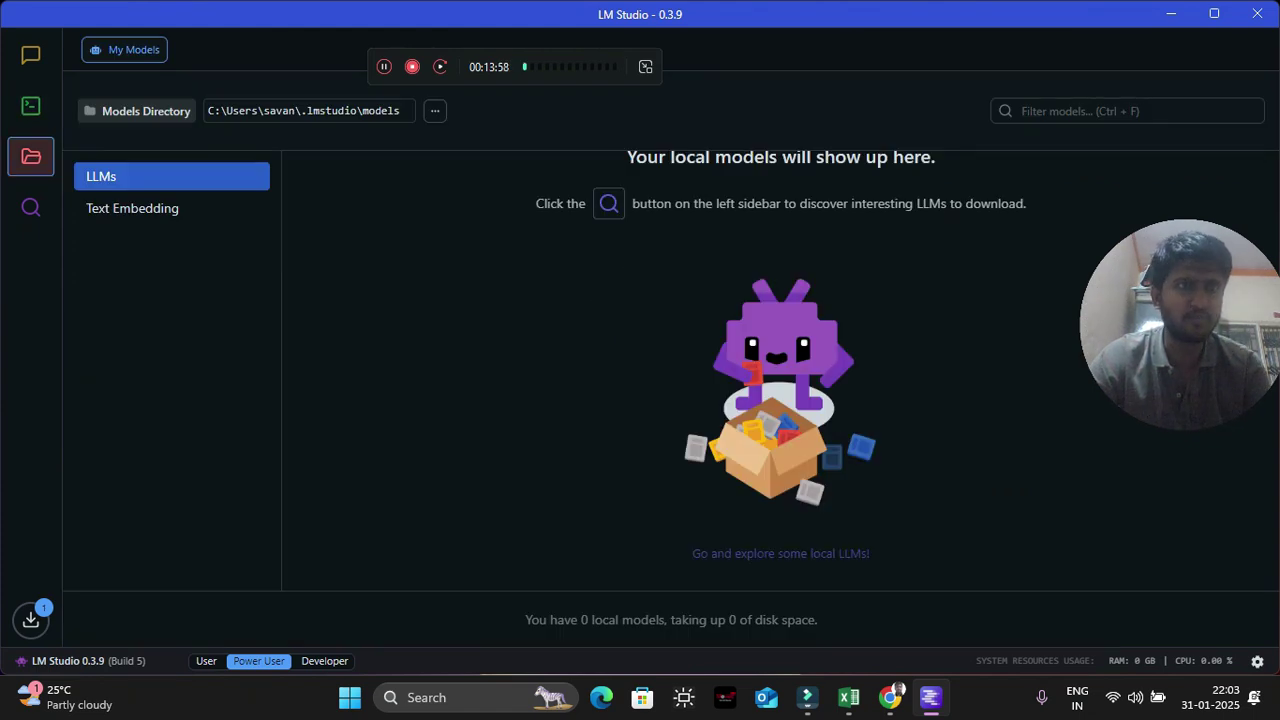
{"action": "left_click", "coordinate": [435, 110]}
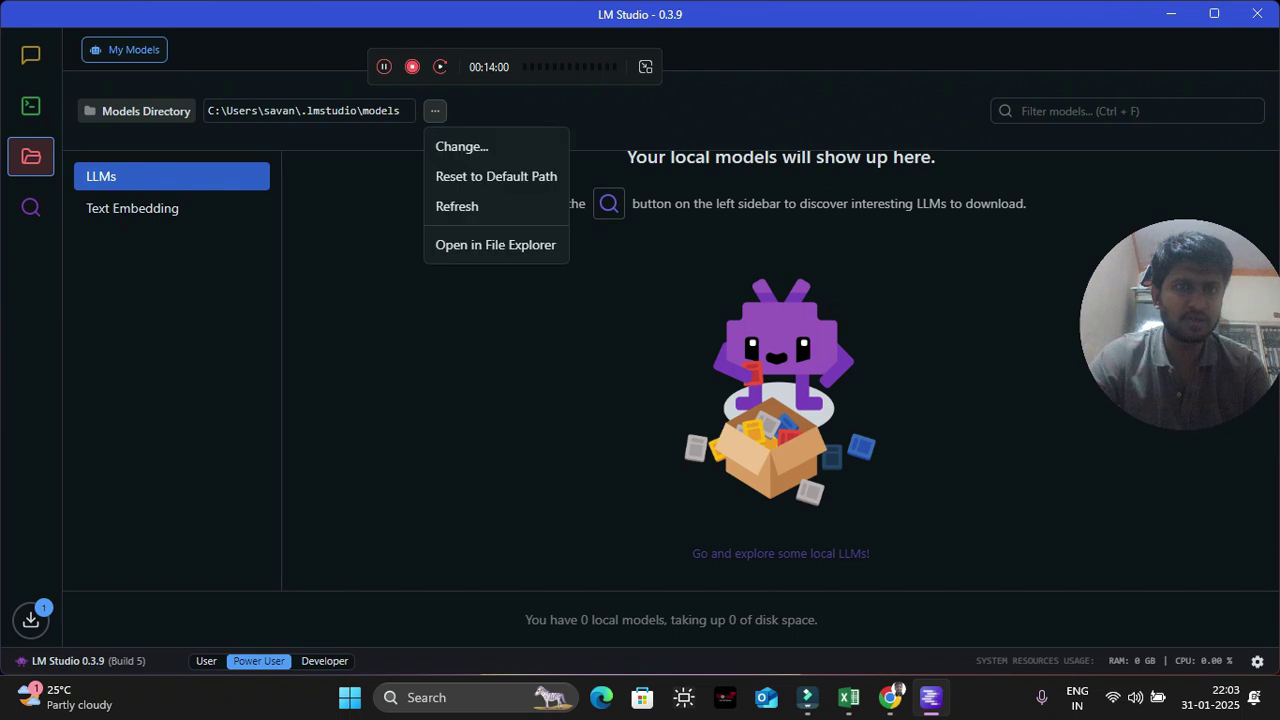
{"action": "left_click", "coordinate": [461, 146]}
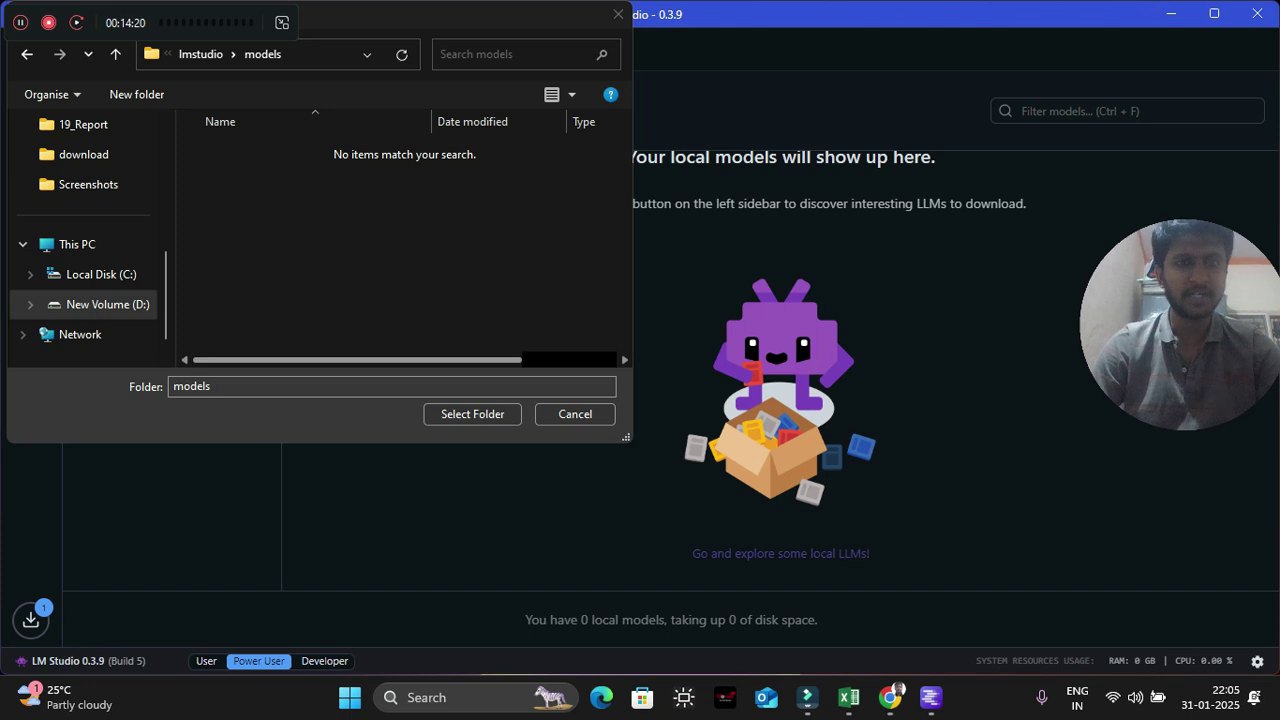
{"action": "left_click", "coordinate": [472, 414]}
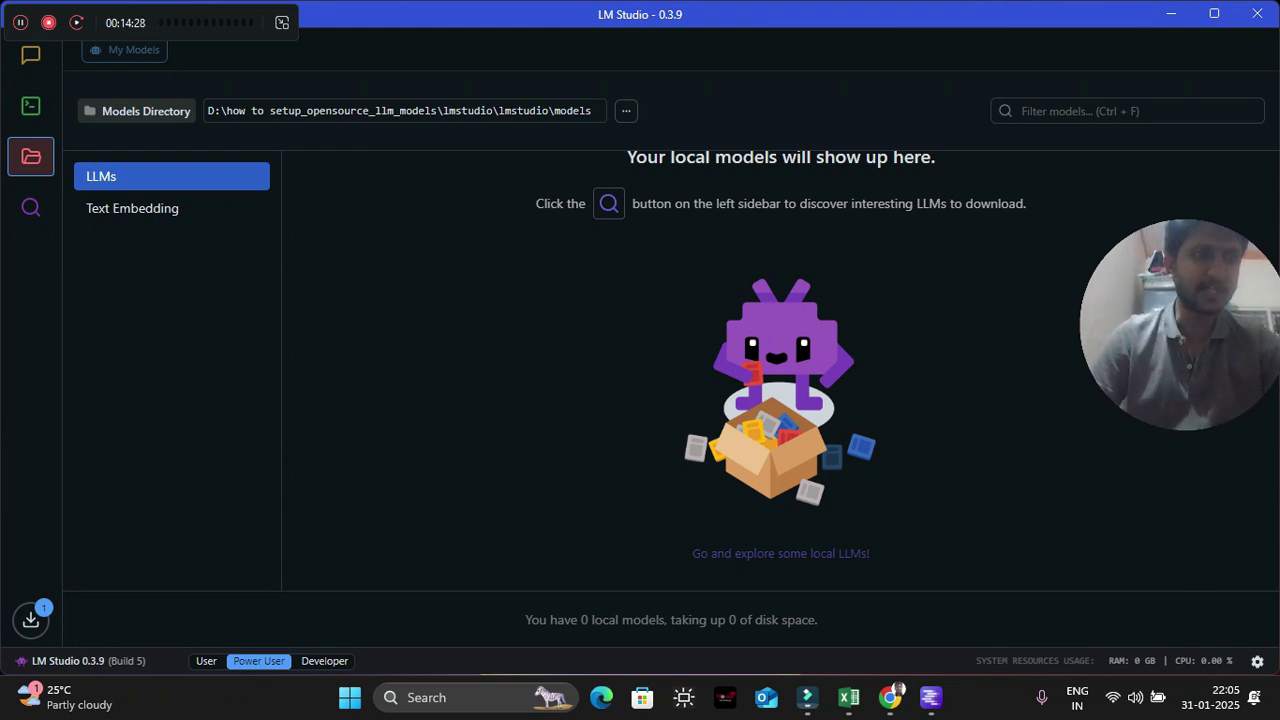
Cancel the paused DeepSeek-R1-Distill-Qwen-7B download and close the downloads list
{"action": "left_click", "coordinate": [31, 619]}
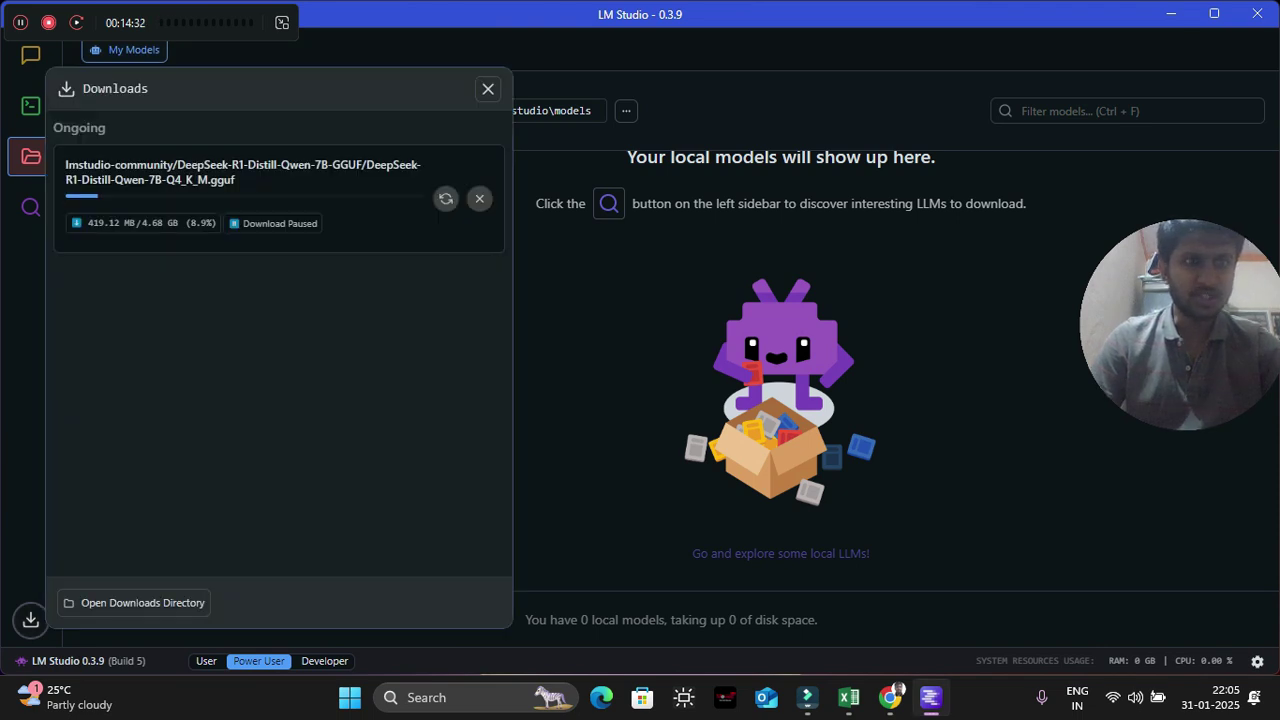
{"action": "left_click", "coordinate": [479, 198]}
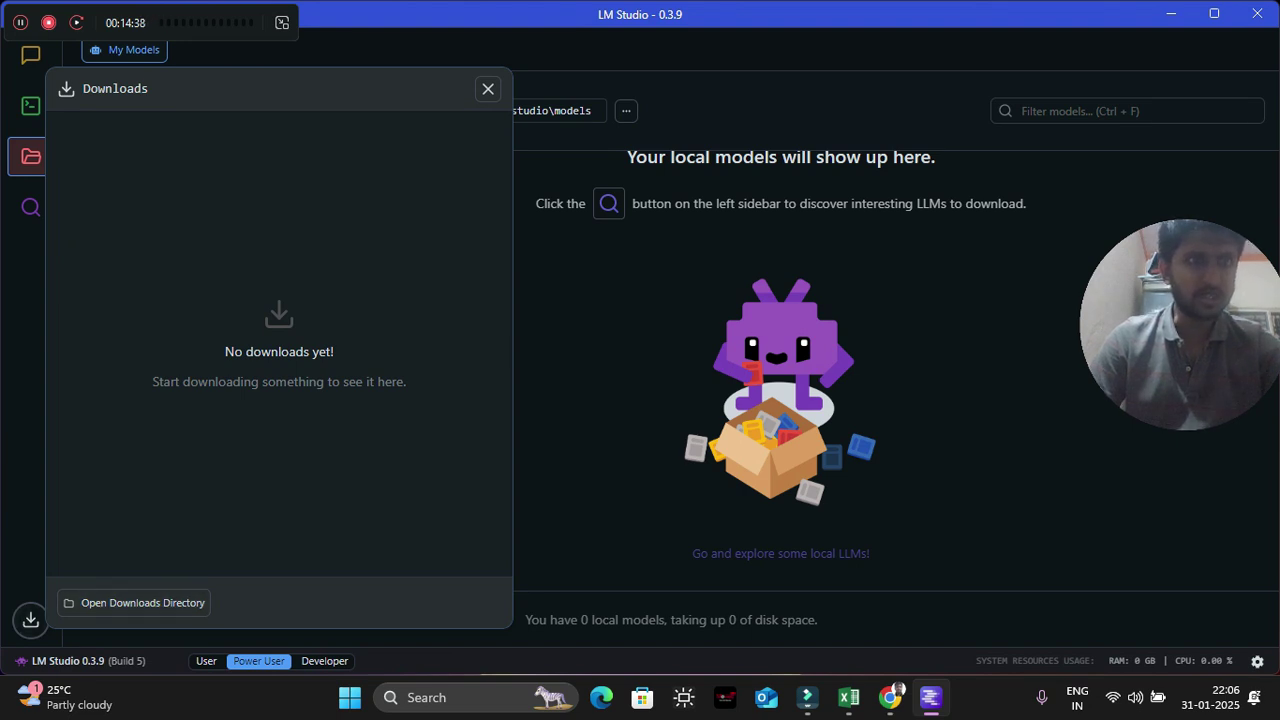
{"action": "left_click", "coordinate": [488, 88]}
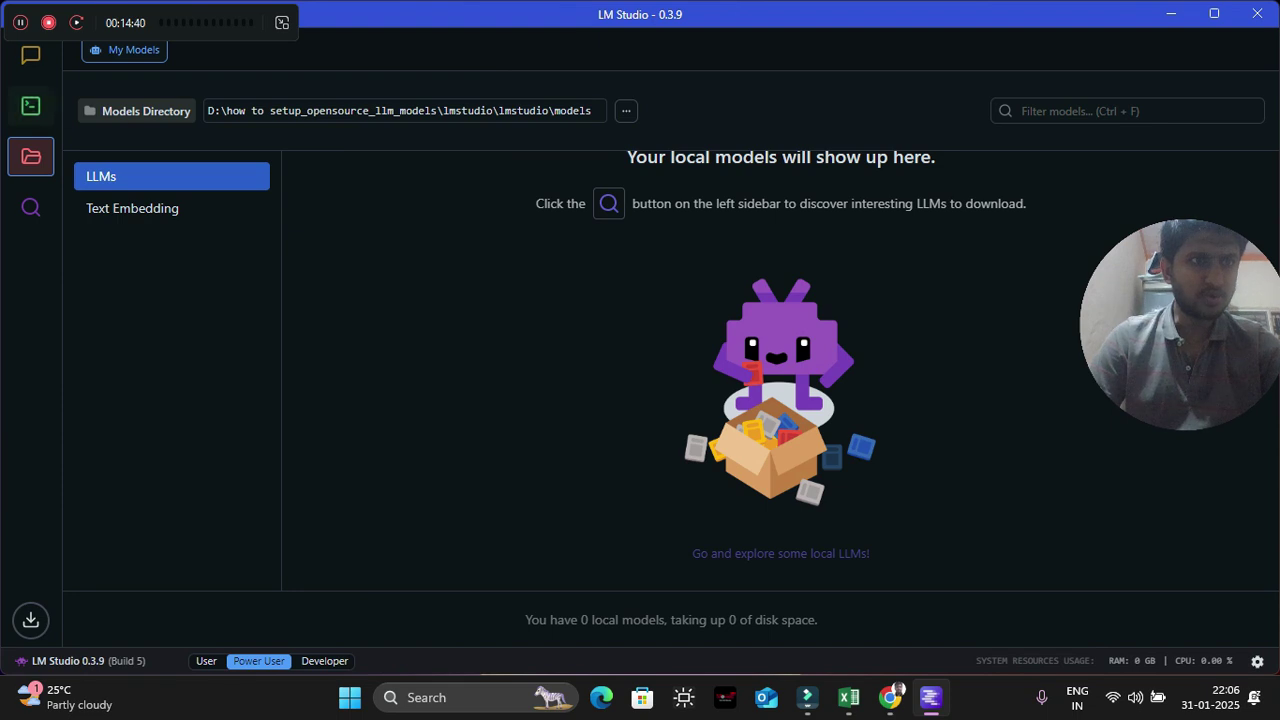
Download the suggested Llama 3.1 8B model from the chat's model picker and start loading it
{"action": "left_click", "coordinate": [30, 56]}
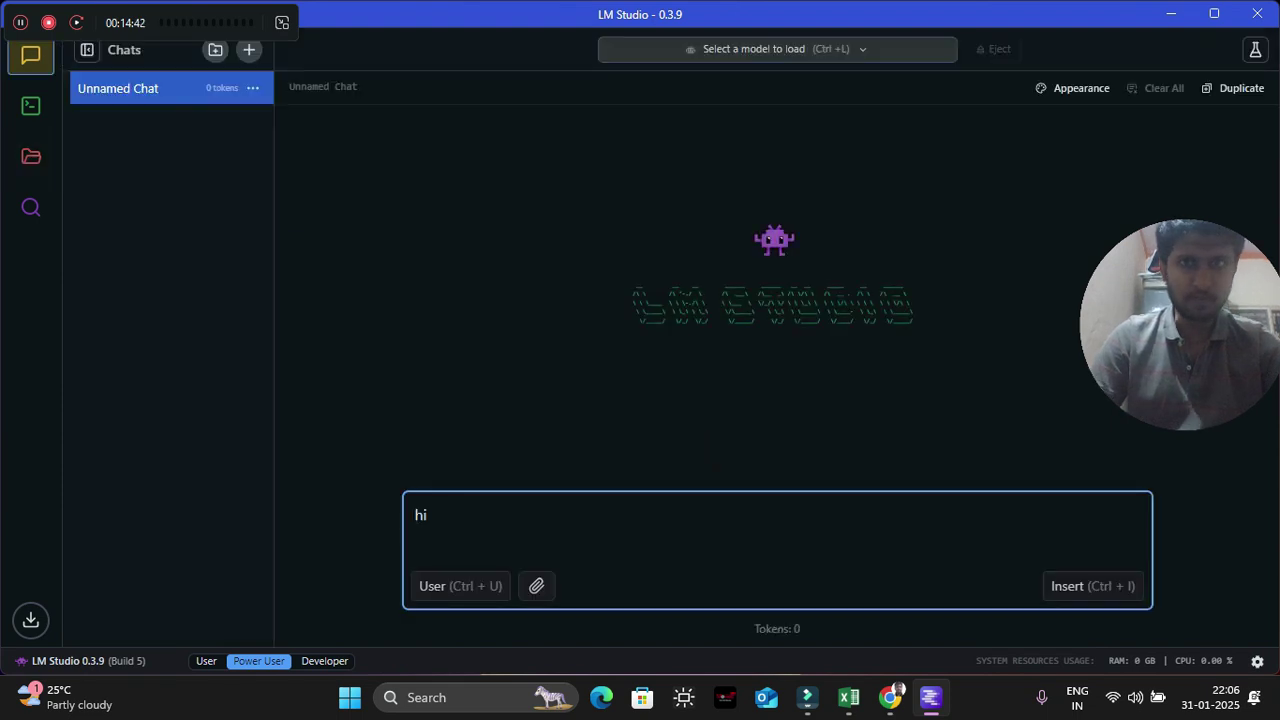
{"action": "key", "text": "ctrl+l"}
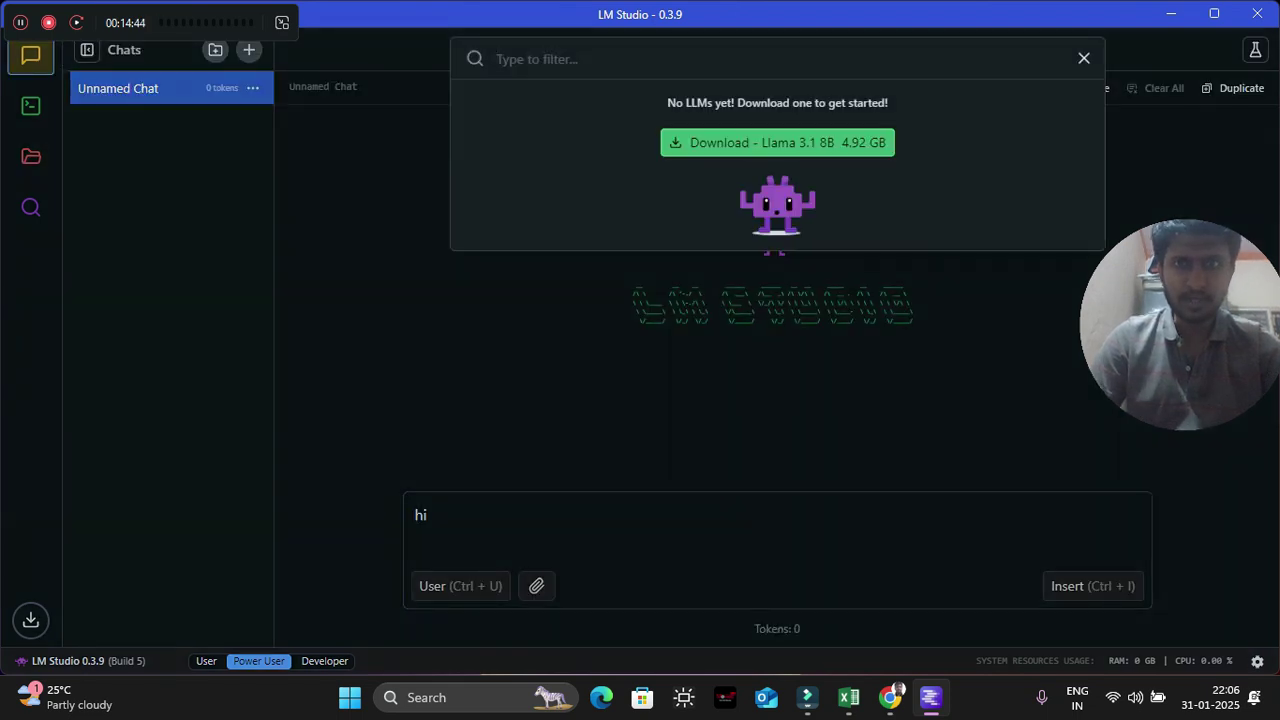
{"action": "left_click", "coordinate": [777, 142]}
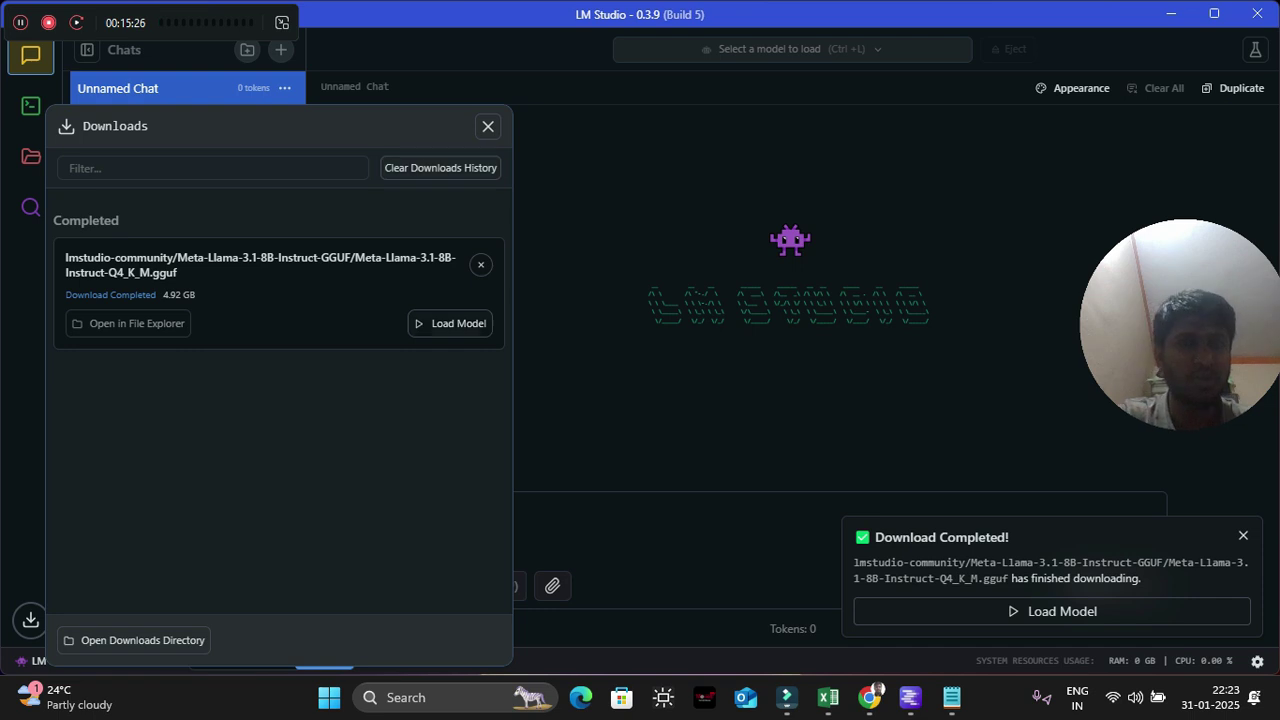
{"action": "key", "text": "Escape"}
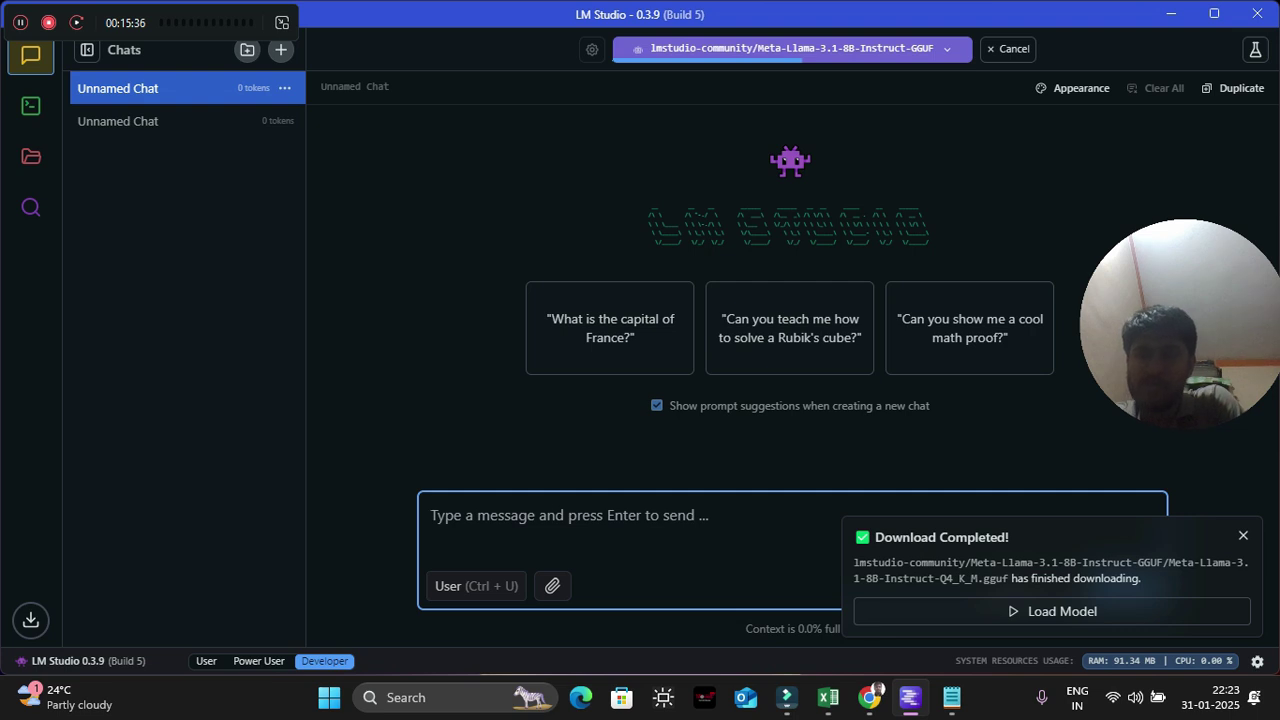
Set the default GPU Offload of the local meta-llama-3.1-8b-instruct model to 16
{"action": "left_click", "coordinate": [31, 156]}
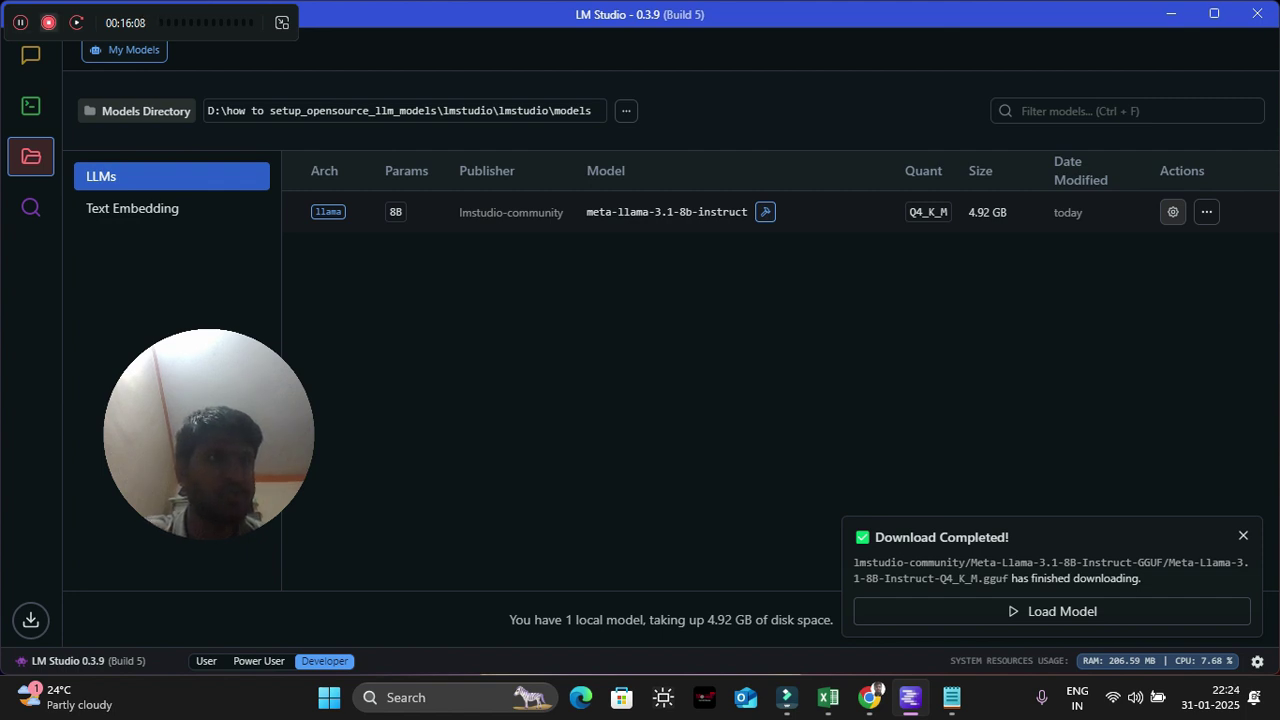
{"action": "left_click", "coordinate": [1172, 211]}
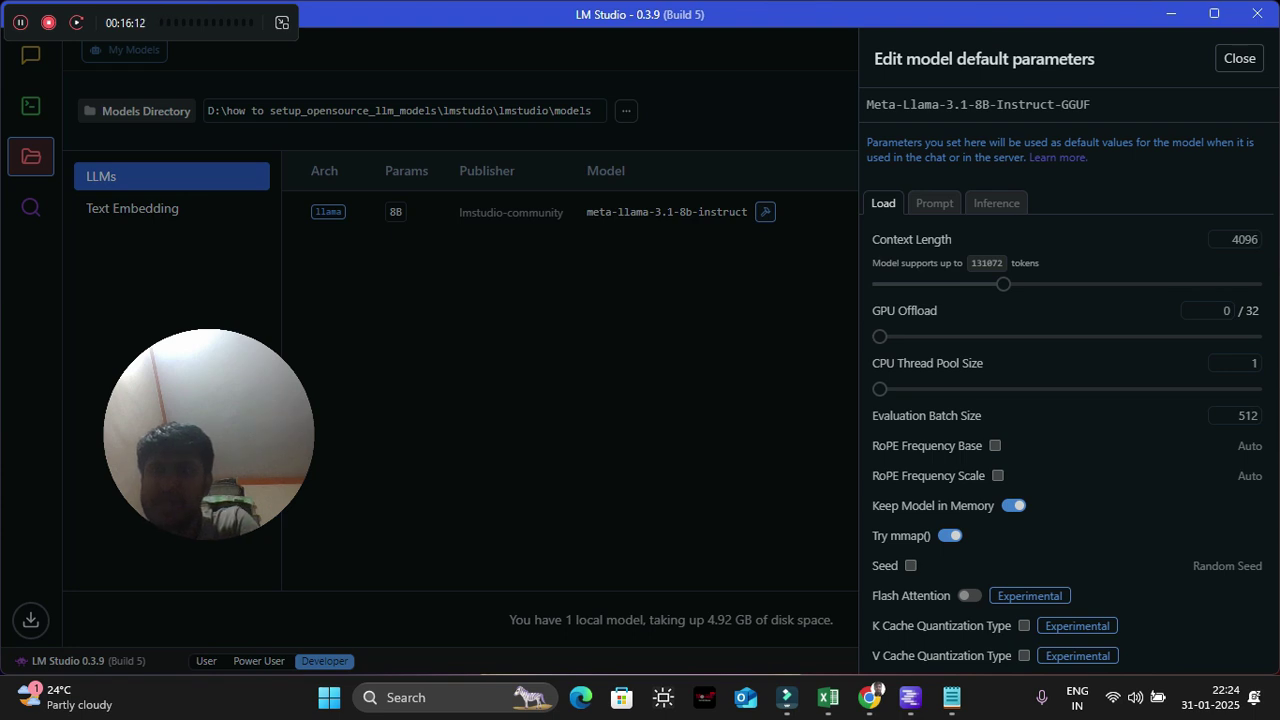
{"action": "left_click", "coordinate": [1067, 337]}
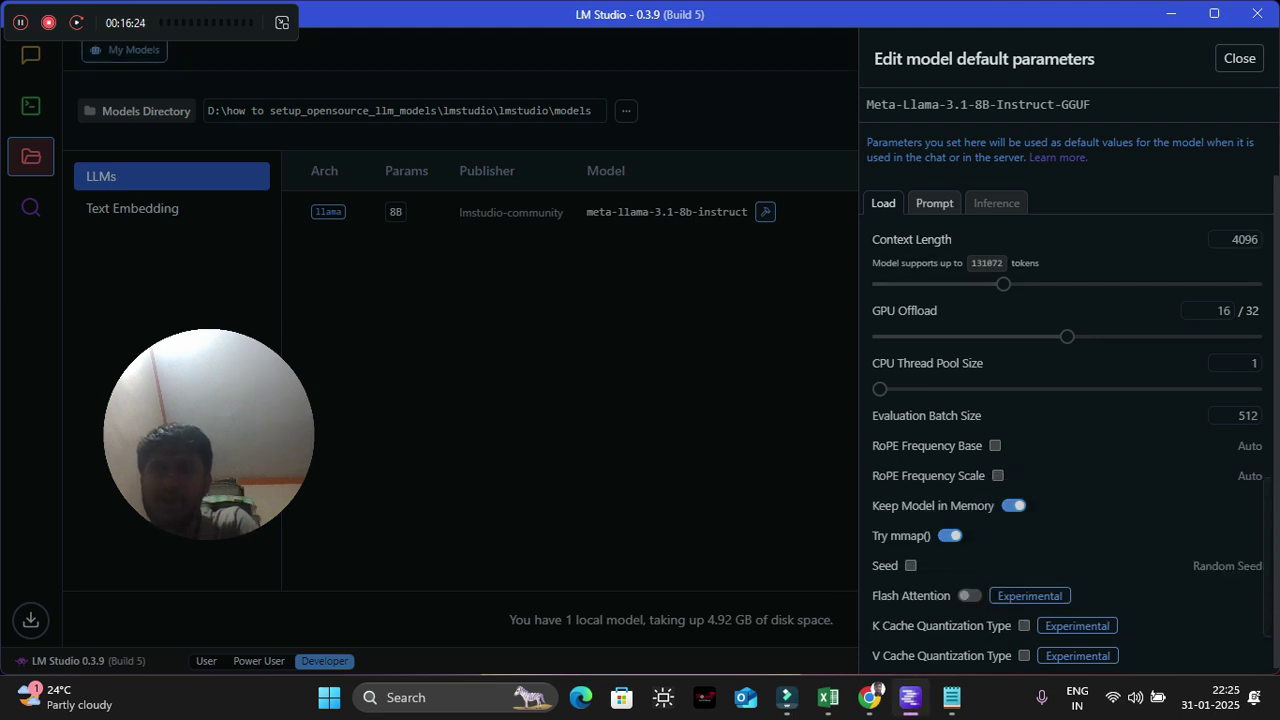
Examine the Llama model's default prompt settings, including the system prompt and Jinja prompt template, and close the parameter editor
{"action": "left_click", "coordinate": [934, 203]}
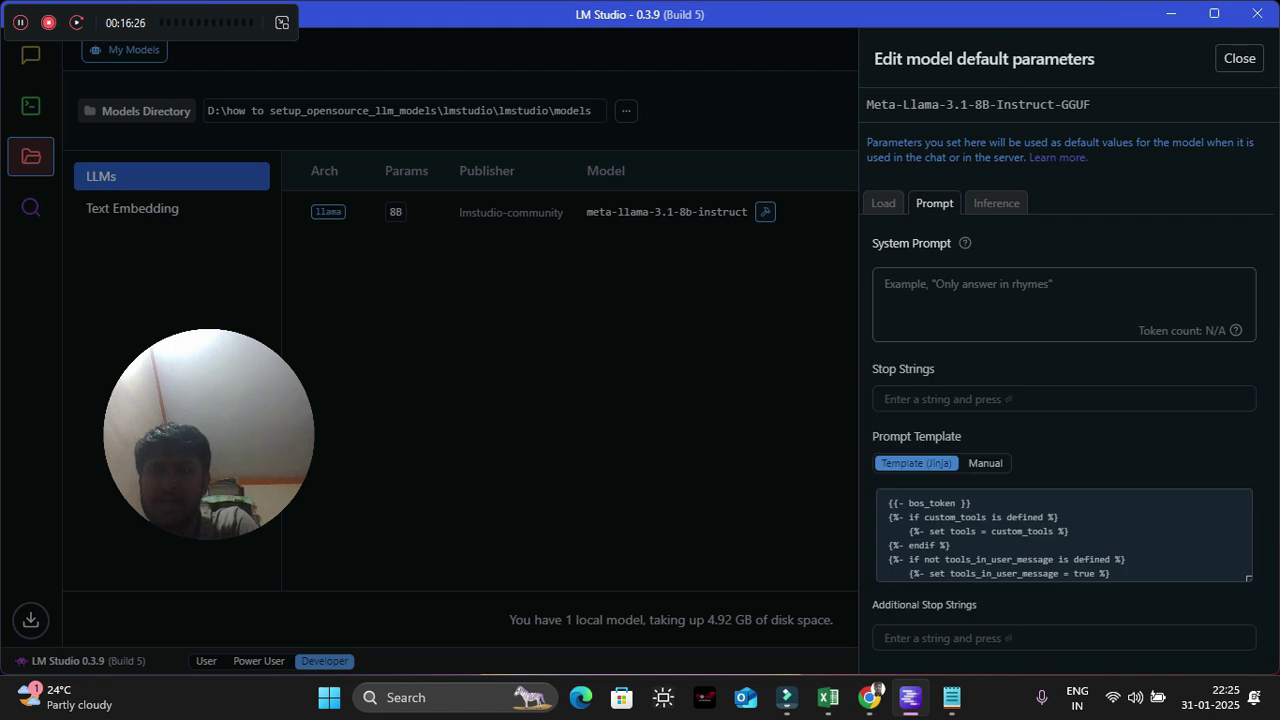
{"action": "mouse_move", "coordinate": [965, 243]}
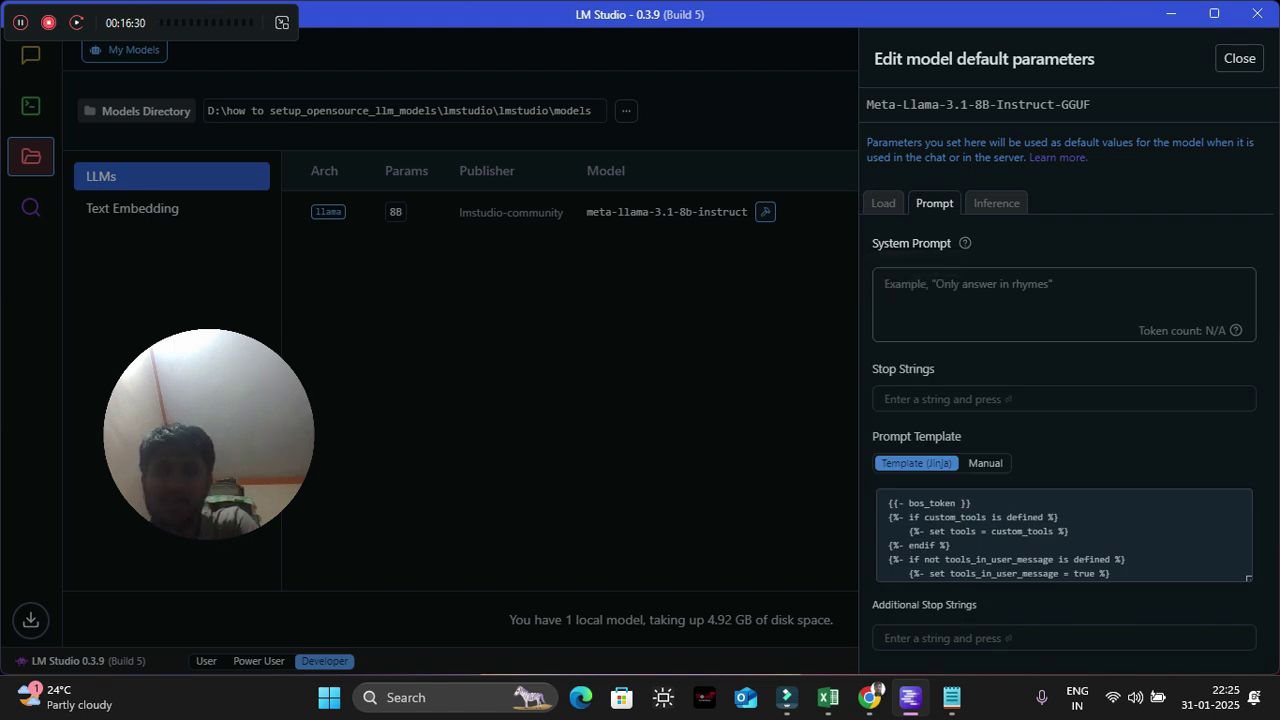
{"action": "mouse_move", "coordinate": [1064, 535]}
{"action": "scroll", "coordinate": [1064, 535], "scroll_direction": "down", "scroll_amount": 10}
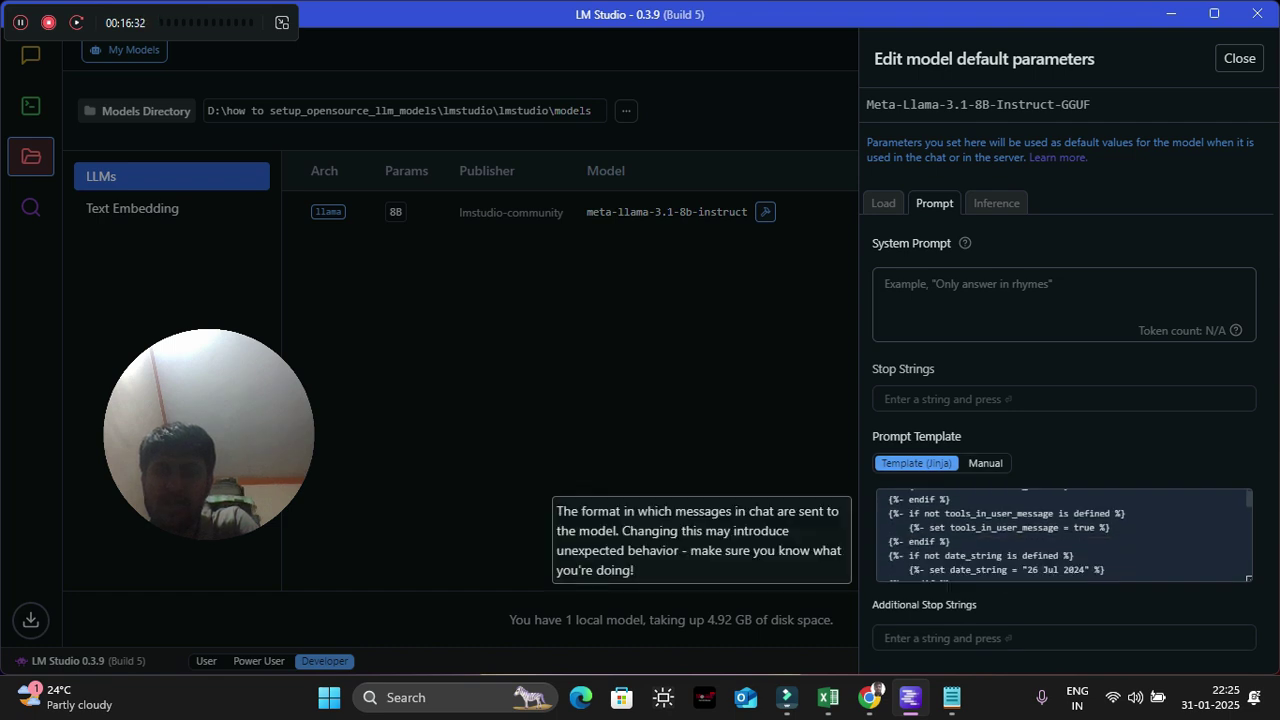
{"action": "scroll", "coordinate": [1064, 535], "scroll_direction": "down", "scroll_amount": 5}
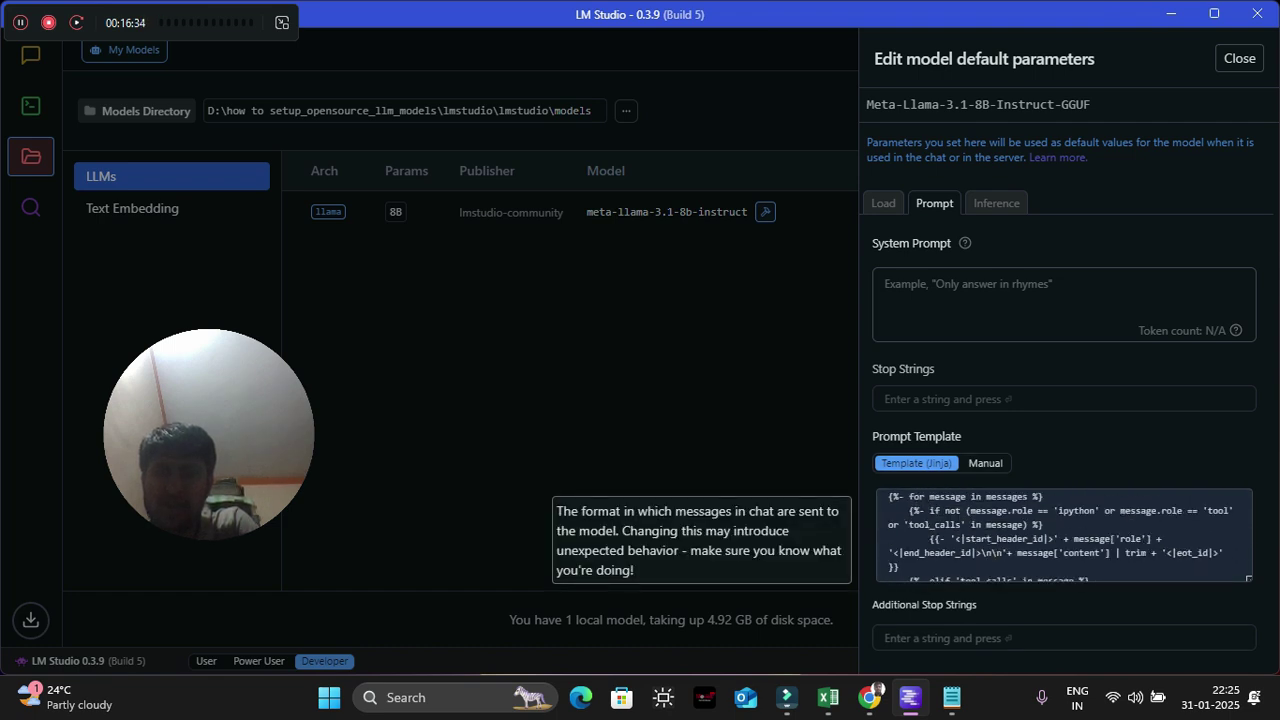
{"action": "scroll", "coordinate": [1064, 535], "scroll_direction": "up", "scroll_amount": 15}
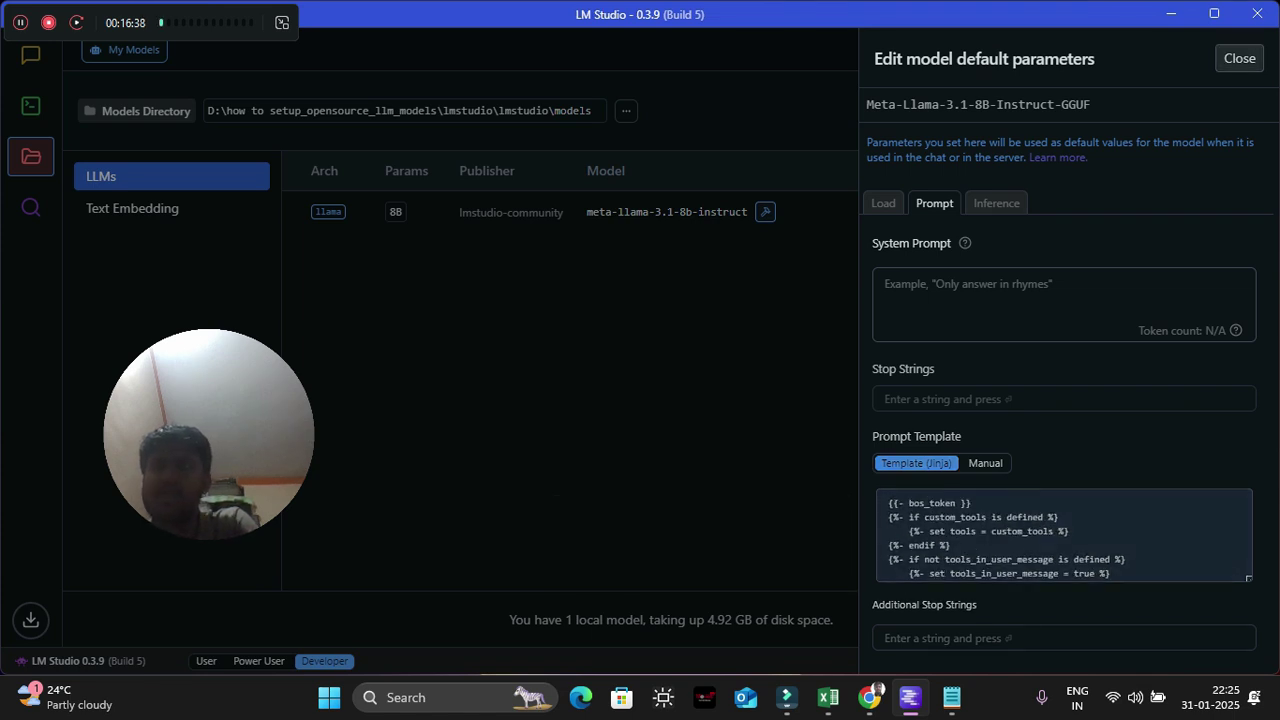
{"action": "left_click", "coordinate": [1239, 58]}
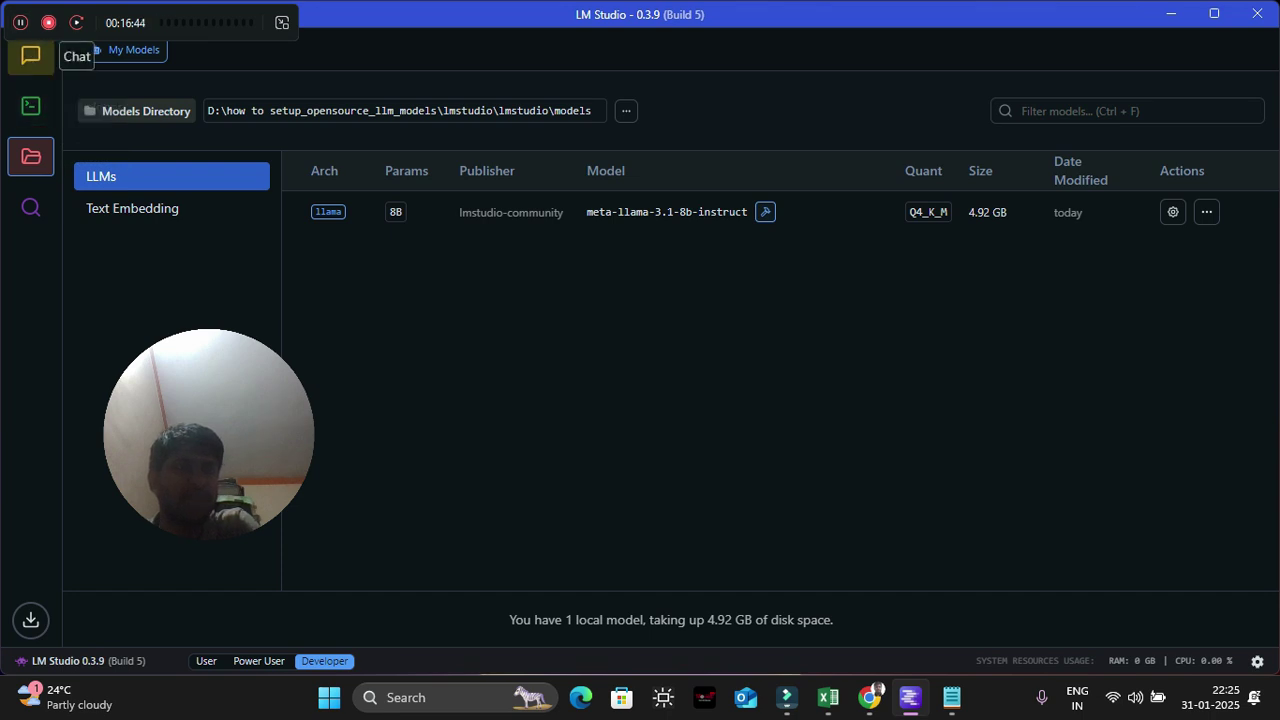
Paste the data analyst prompt about an Excel VBA activity log into the unnamed chat and try to send it
{"action": "left_click", "coordinate": [30, 56]}
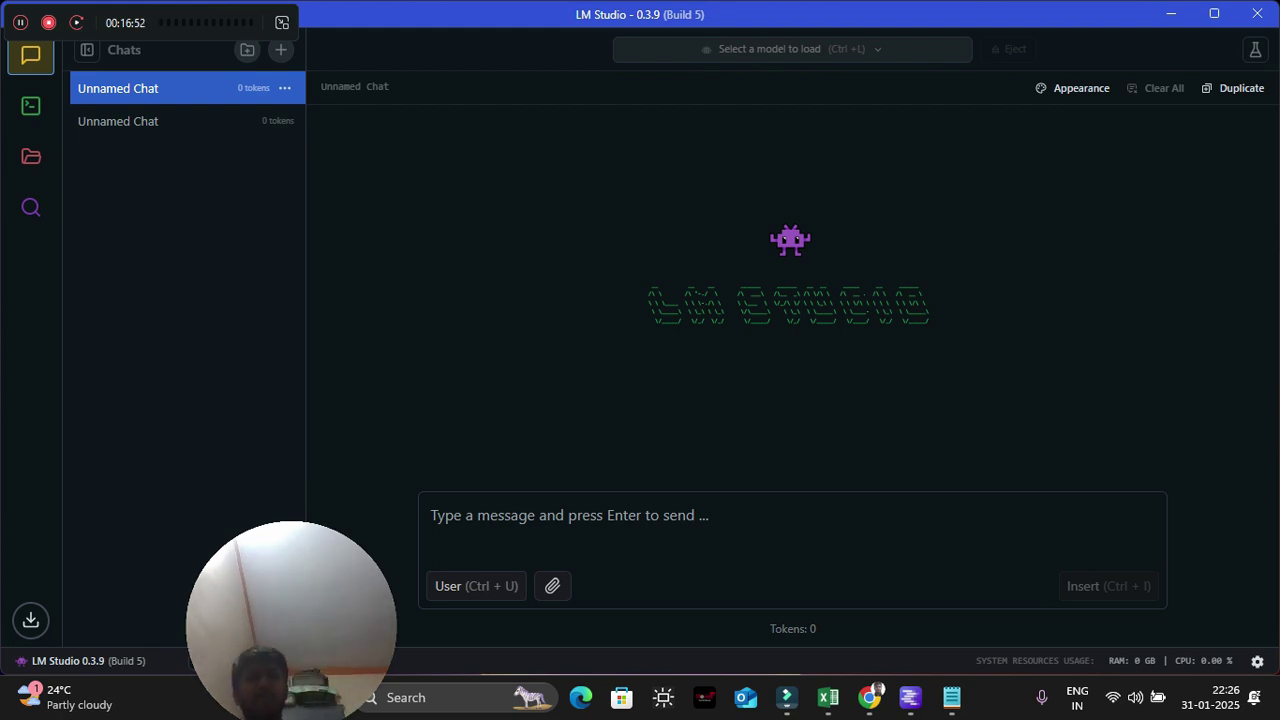
{"action": "left_click", "coordinate": [560, 516]}
{"action": "key", "text": "ctrl+v"}
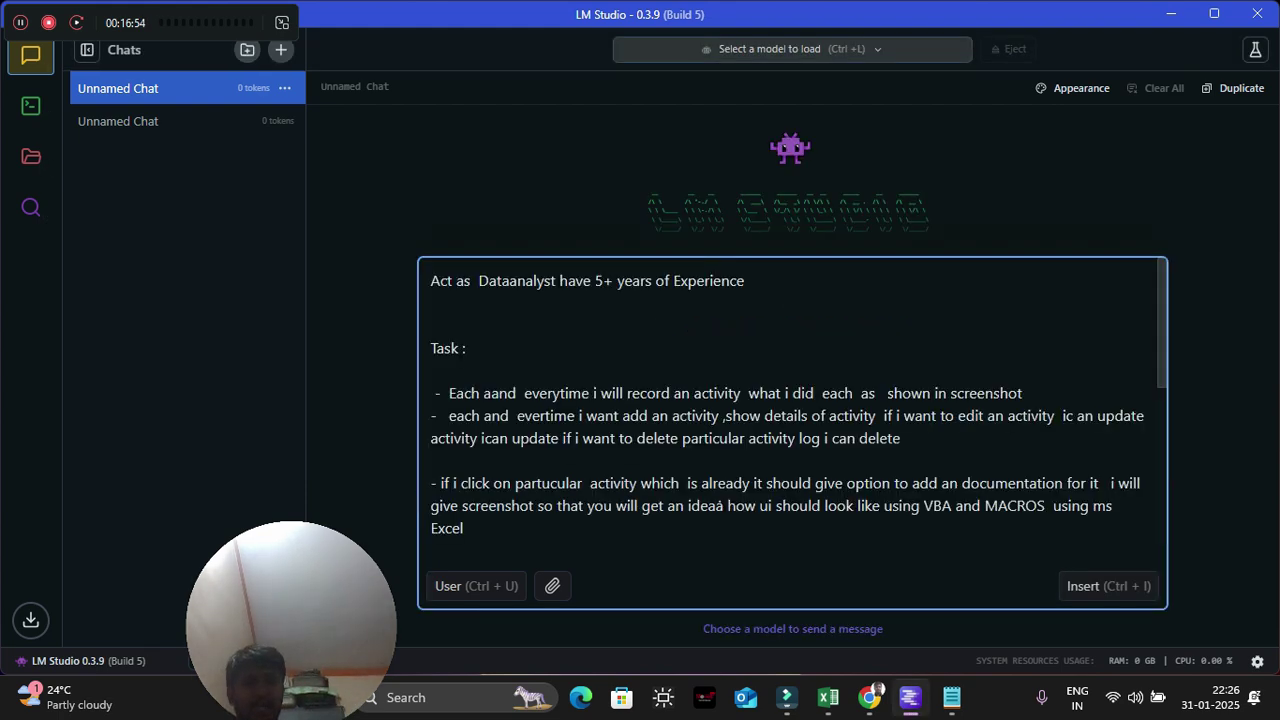
{"action": "key", "text": "Return"}
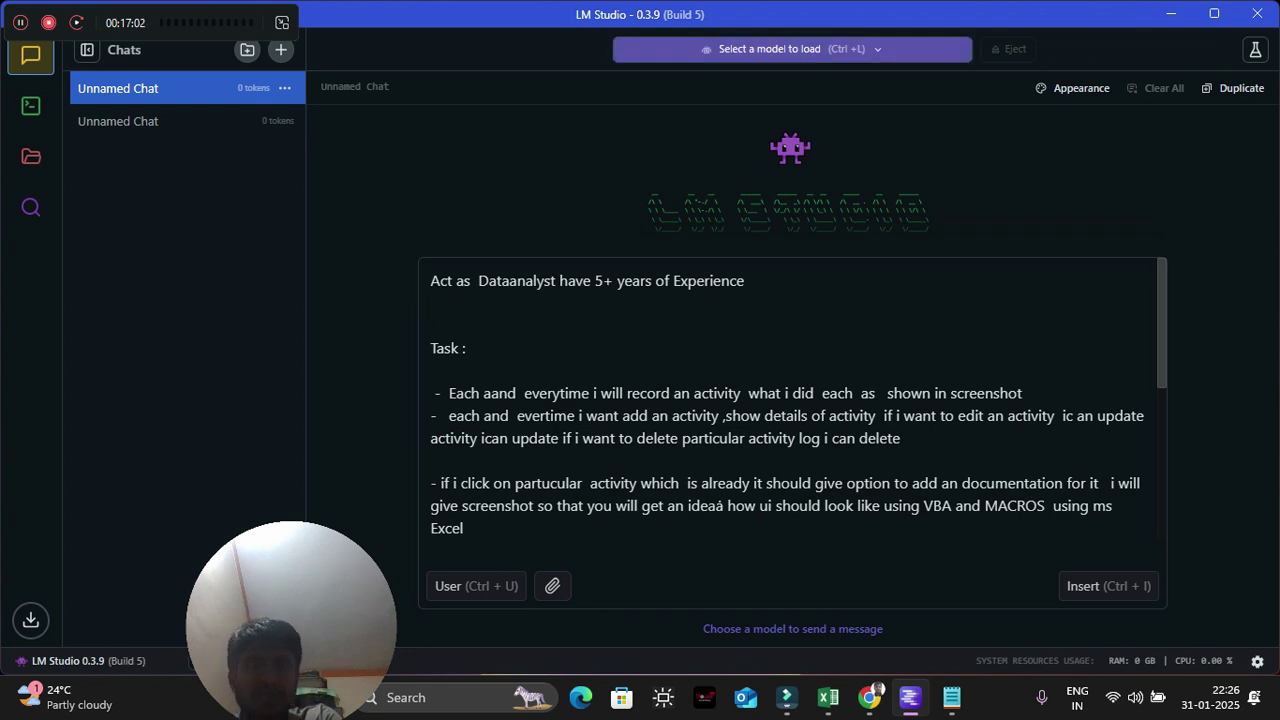
Try to load Meta Llama 3.1 8B Instruct for the chat with its preset load parameters
{"action": "key", "text": "ctrl+l"}
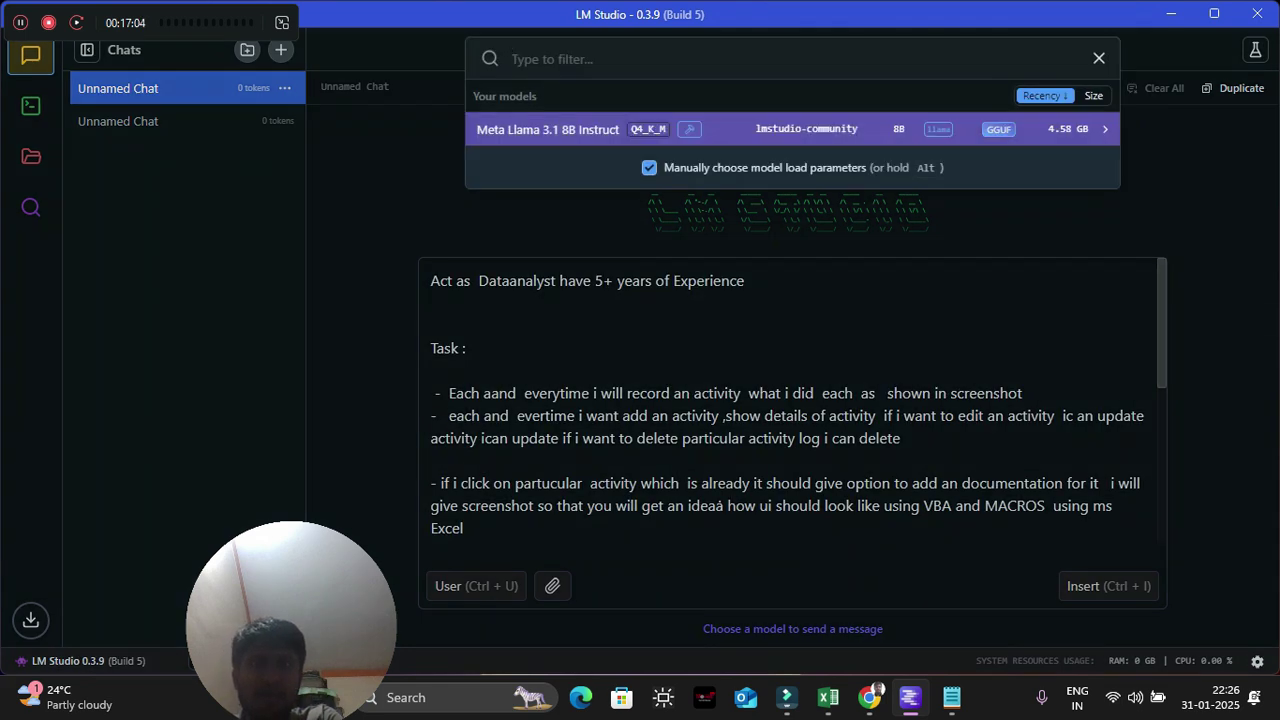
{"action": "key", "text": "Return"}
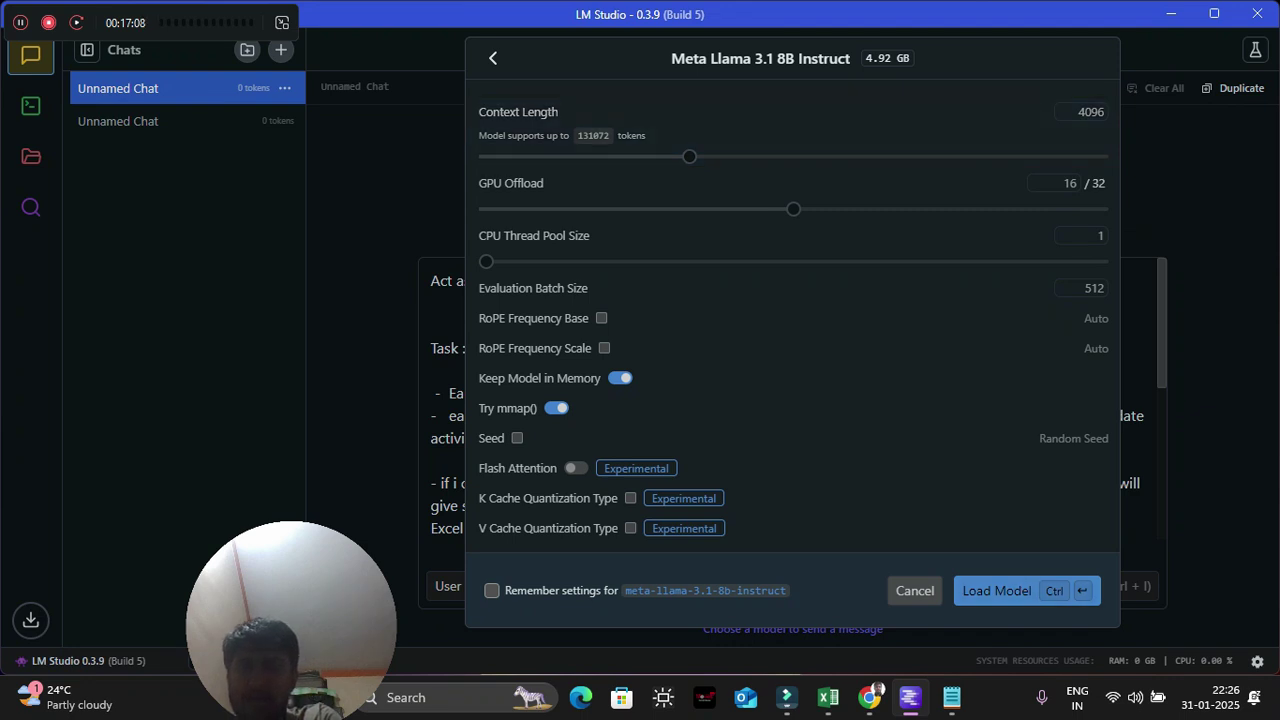
{"action": "key", "text": "ctrl+Return"}
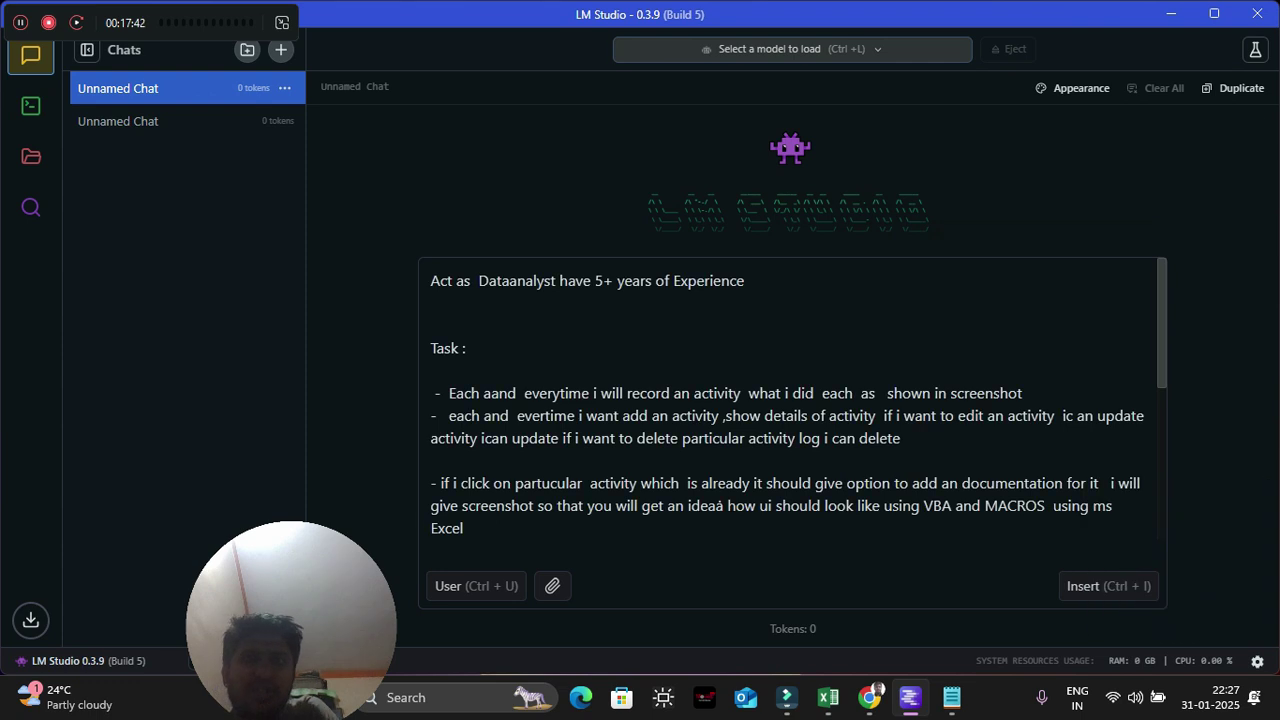
{"action": "key", "text": "ctrl+l"}
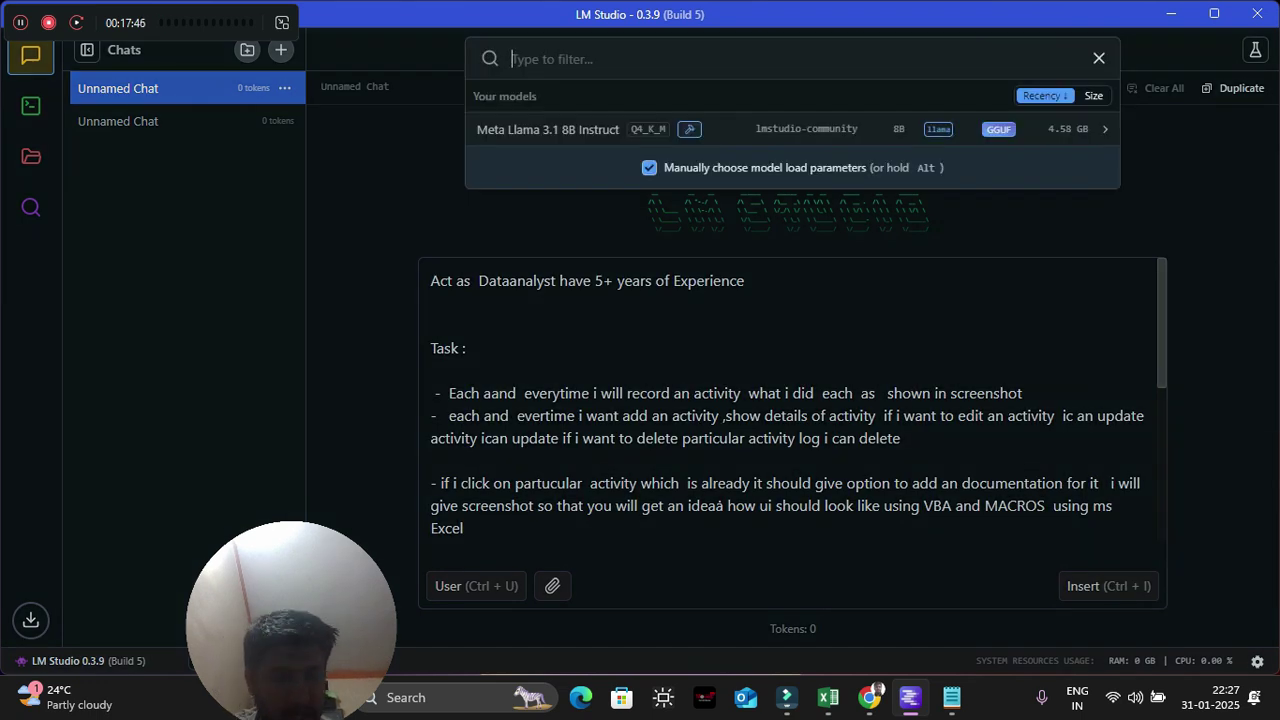
{"action": "type", "text": "dee"}
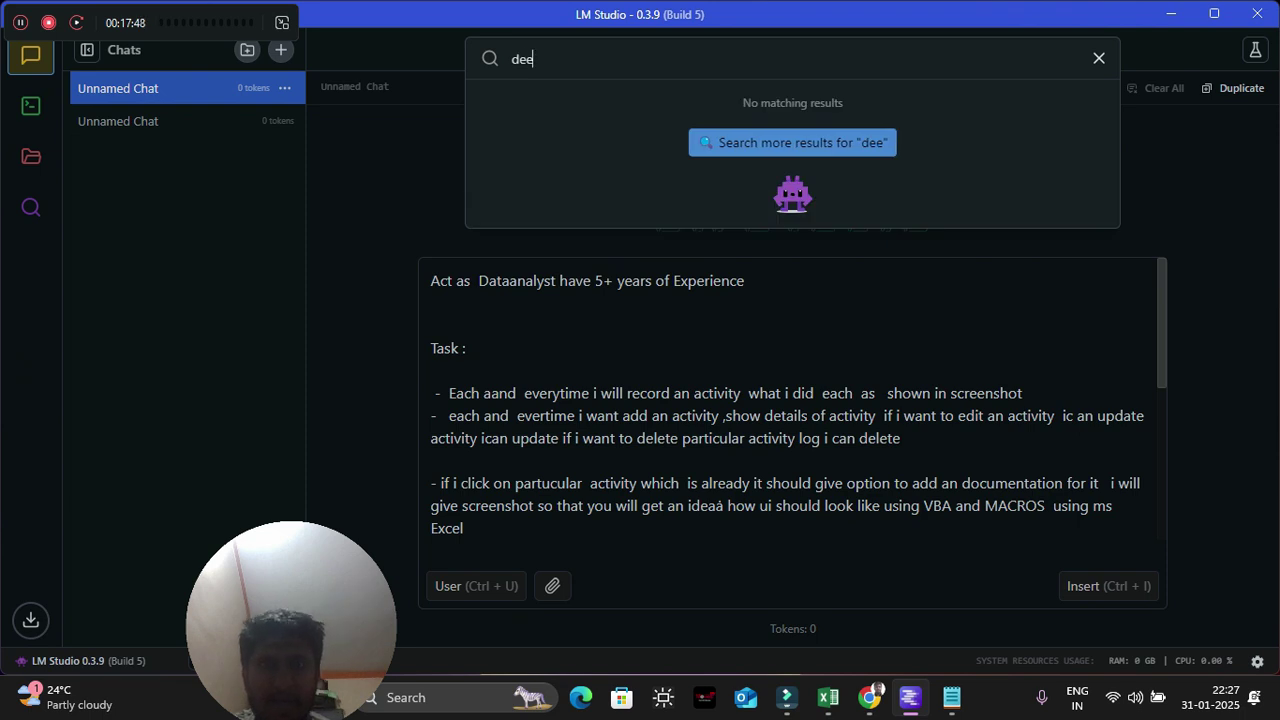
{"action": "type", "text": "pseel"}
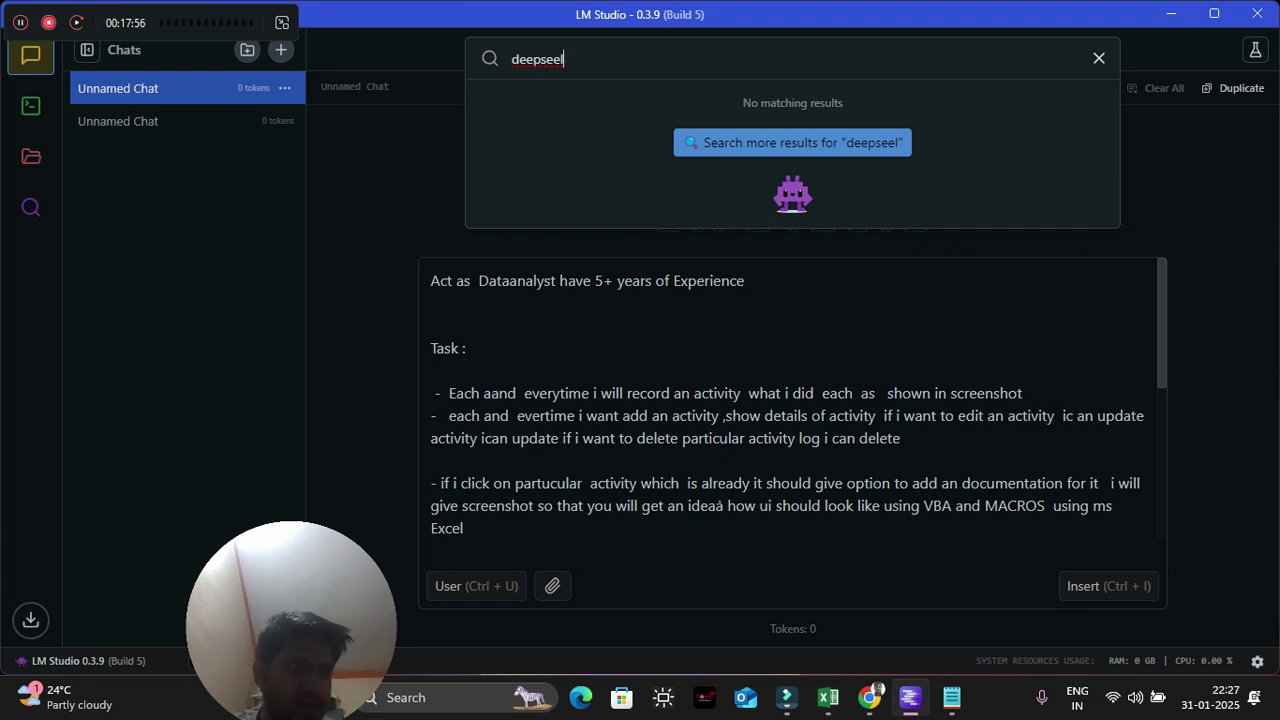
{"action": "key", "text": "Escape"}
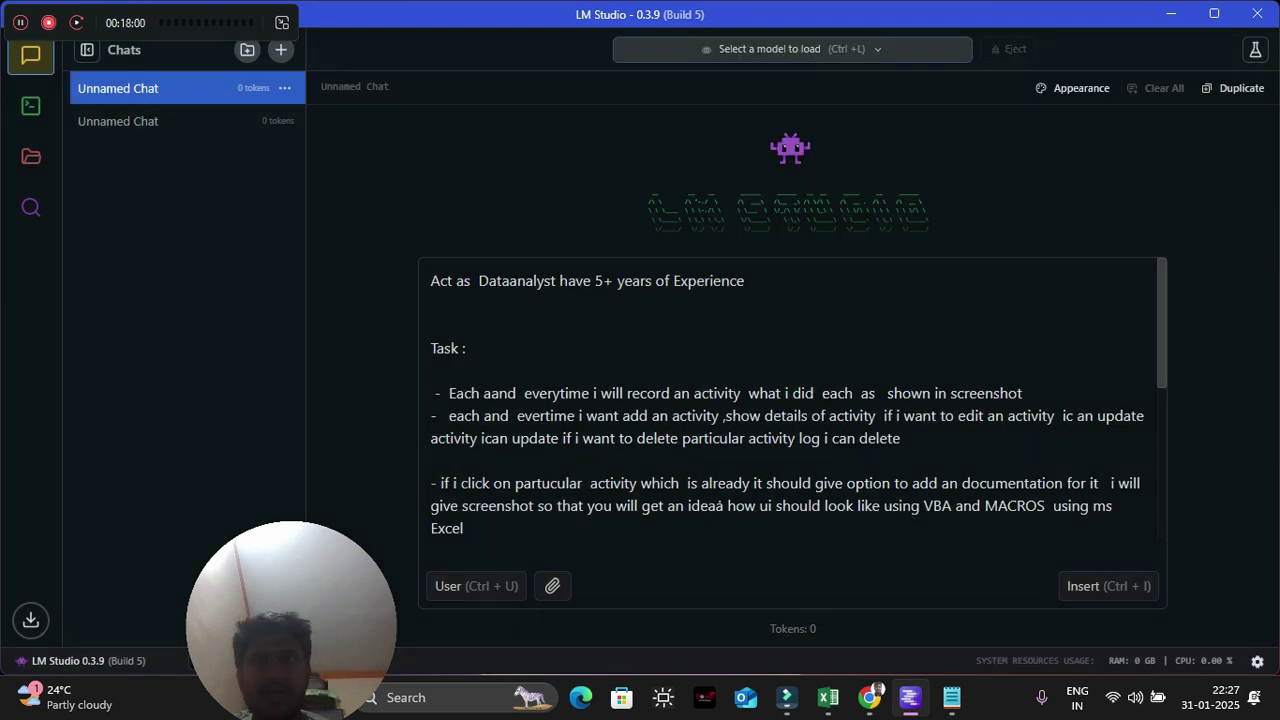
Try to load Meta Llama 3.1 8B Instruct with the context length reduced to 1043, and dismiss the resulting notification
{"action": "key", "text": "ctrl+l"}
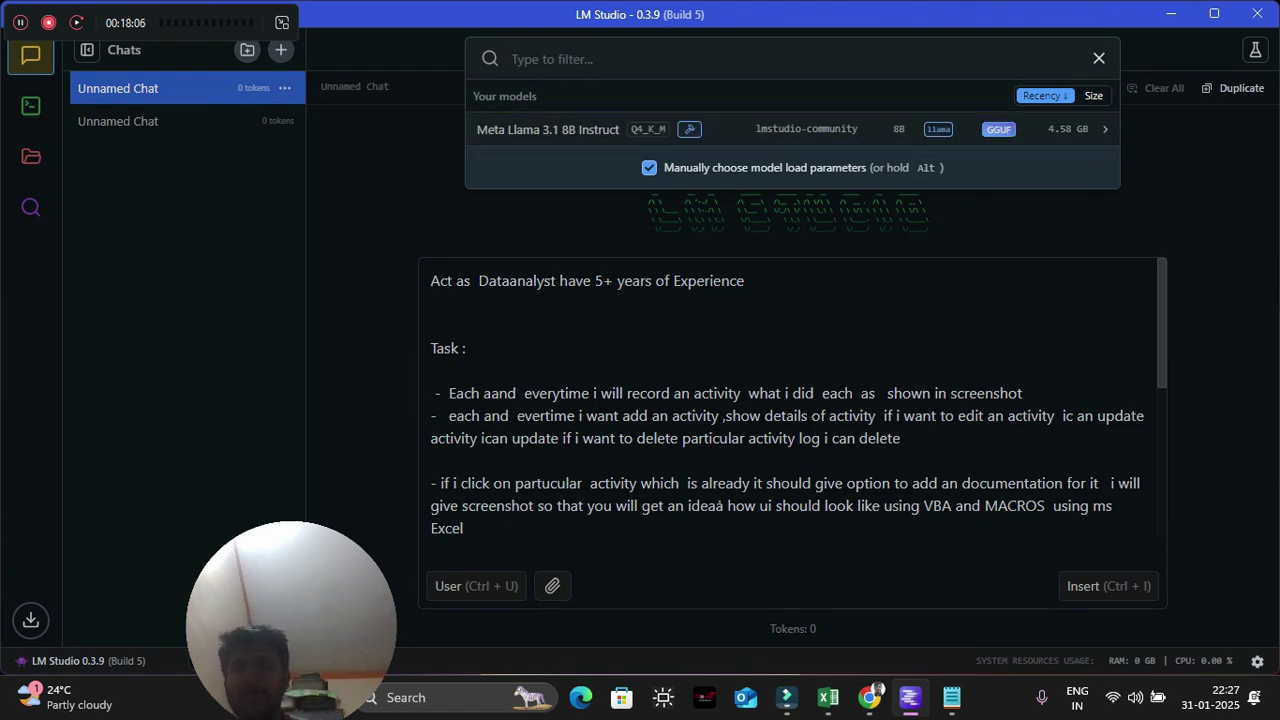
{"action": "key", "text": "Return"}
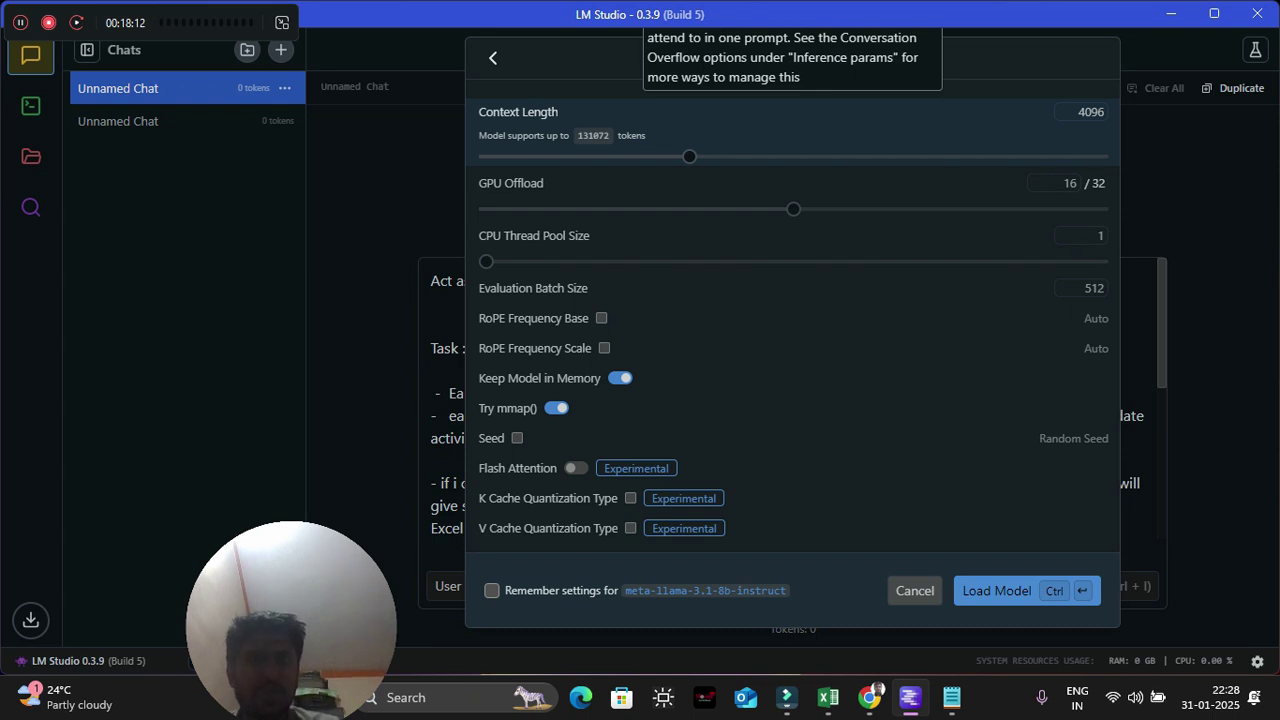
{"action": "left_click_drag", "start_coordinate": [689, 156], "coordinate": [575, 156]}
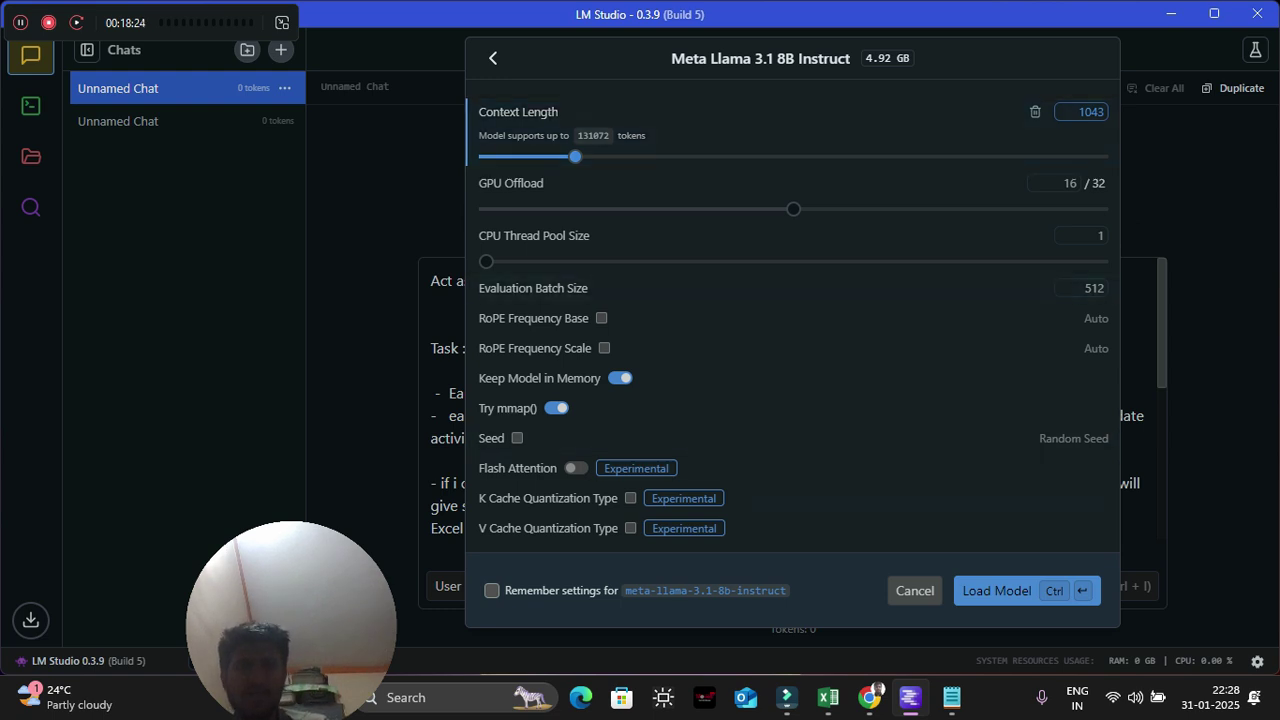
{"action": "key", "text": "ctrl+Return"}
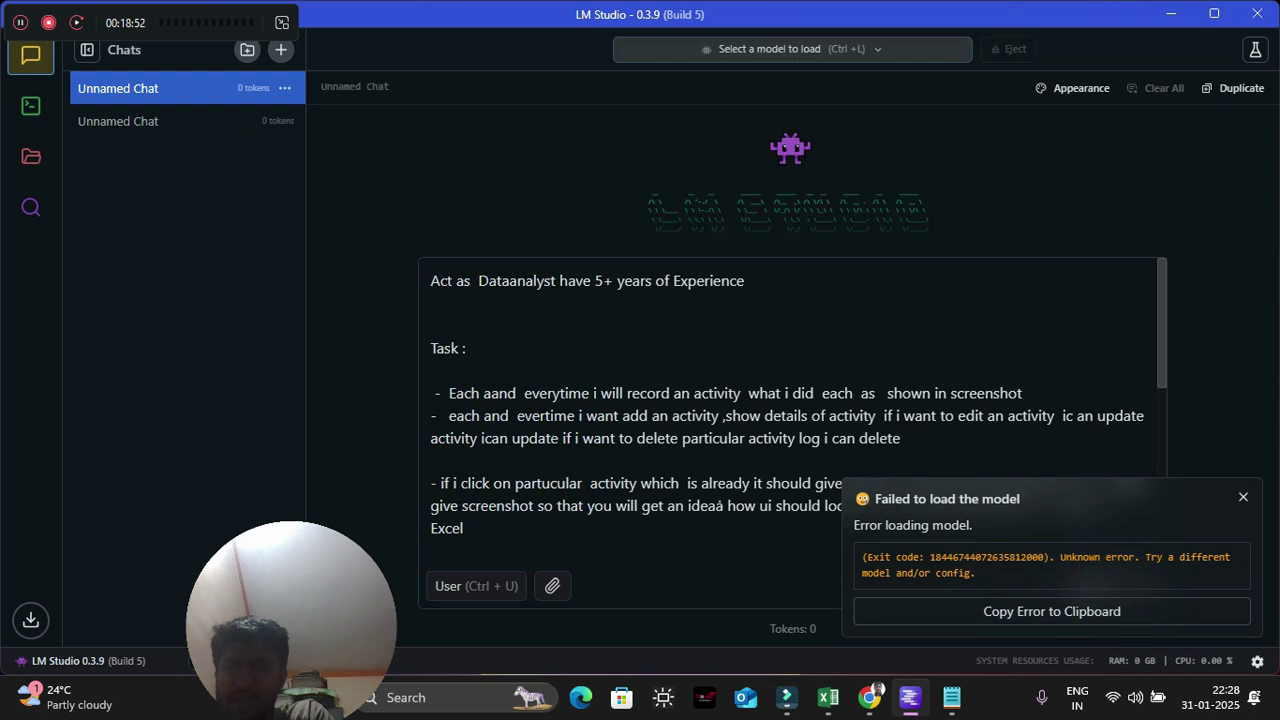
{"action": "left_click", "coordinate": [1243, 497]}
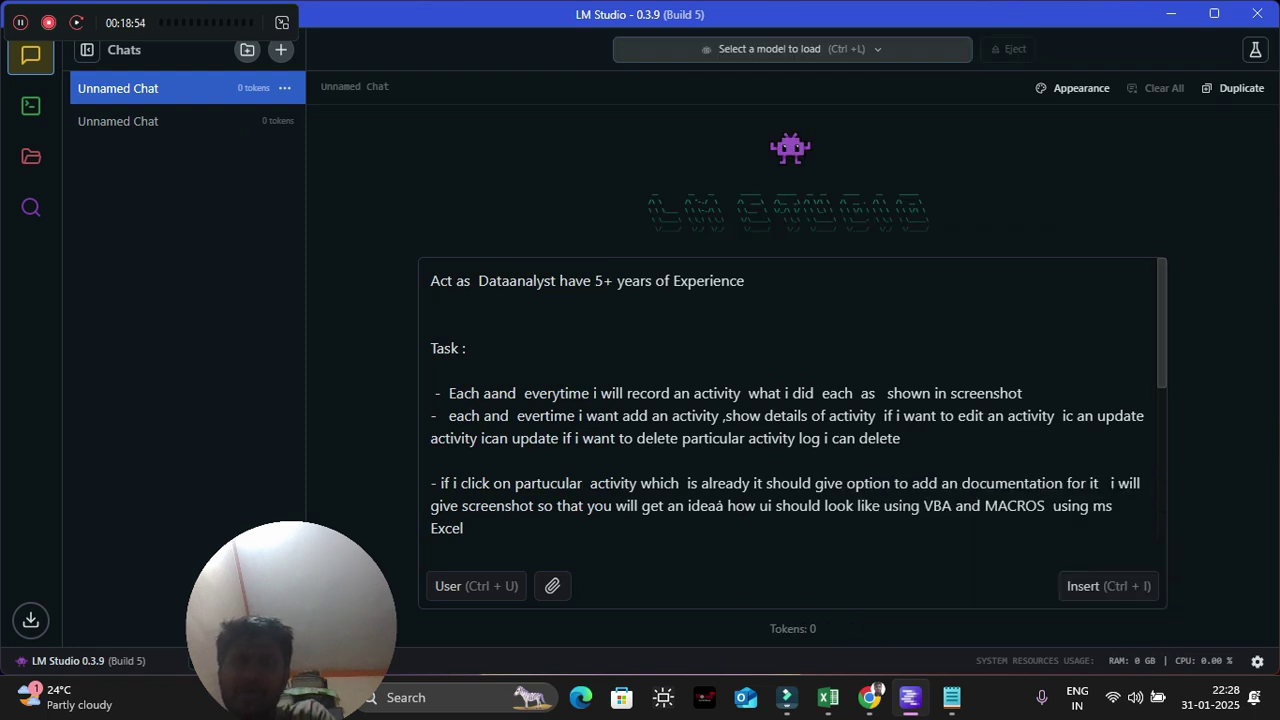
Try to load Meta Llama 3.1 8B Instruct with GPU Offload set to 10 and context length set to 1879
{"action": "key", "text": "ctrl+l"}
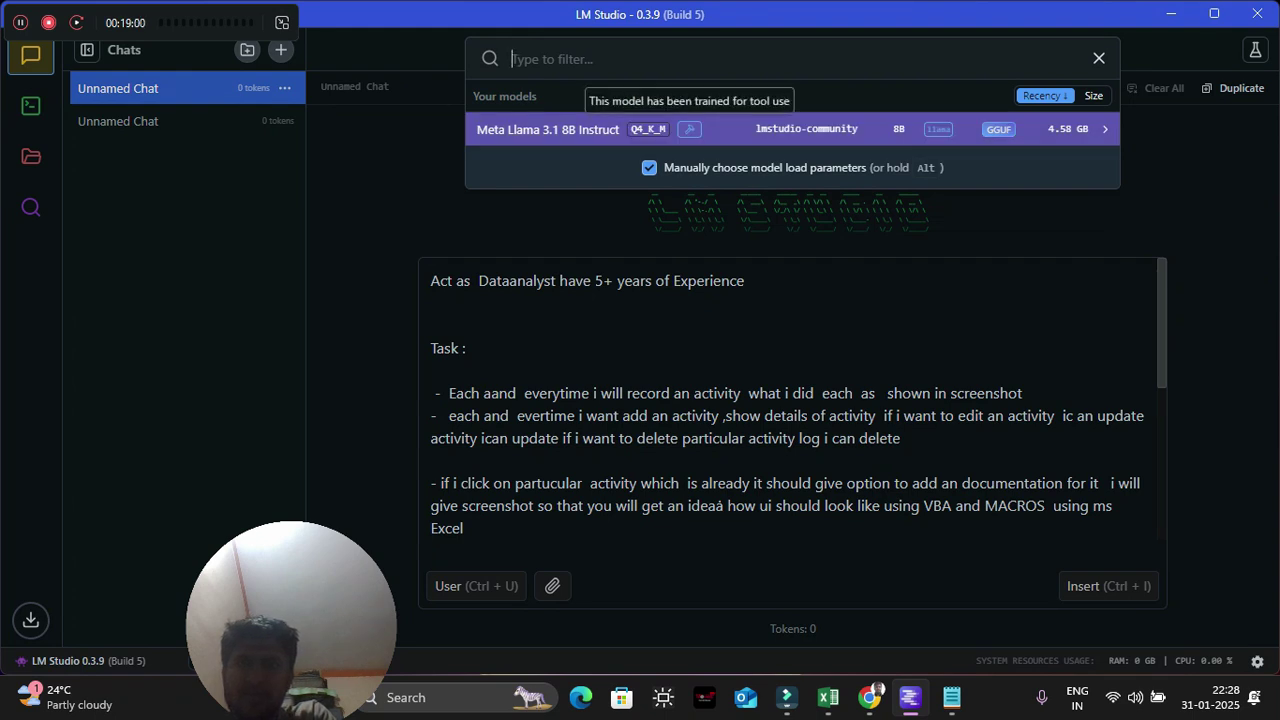
{"action": "left_click", "coordinate": [689, 129]}
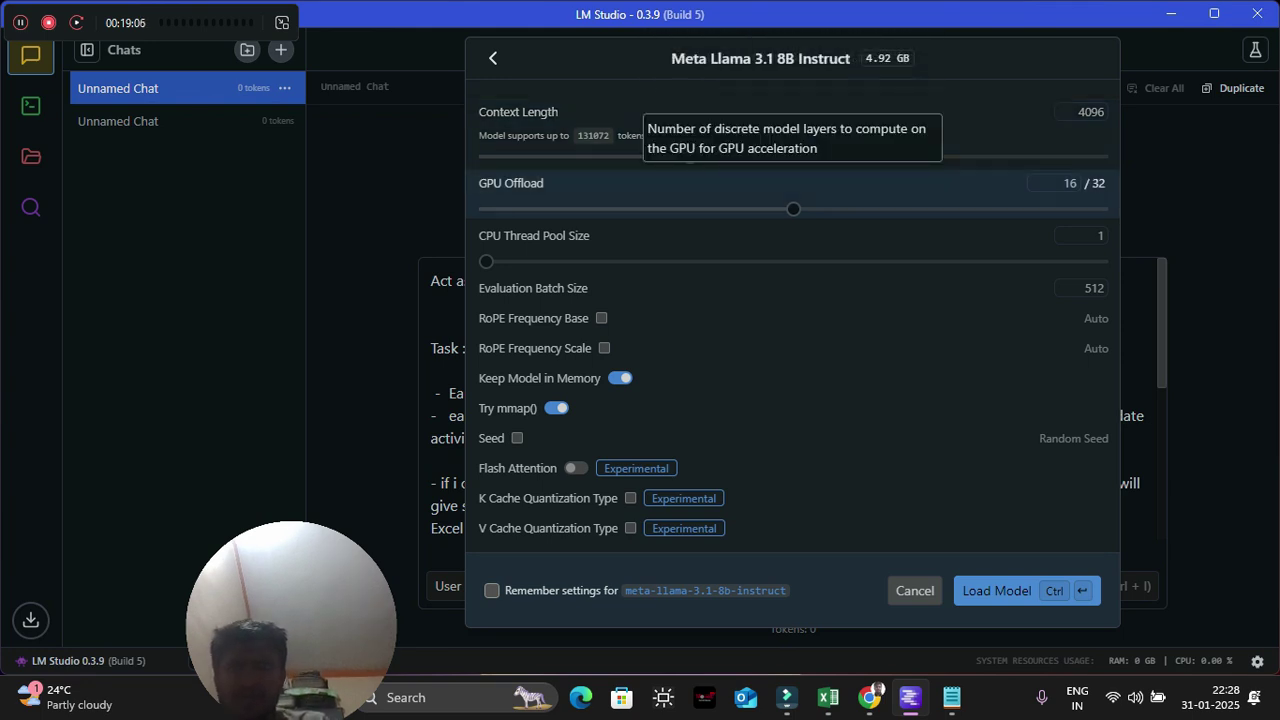
{"action": "left_click_drag", "start_coordinate": [793, 209], "coordinate": [678, 209]}
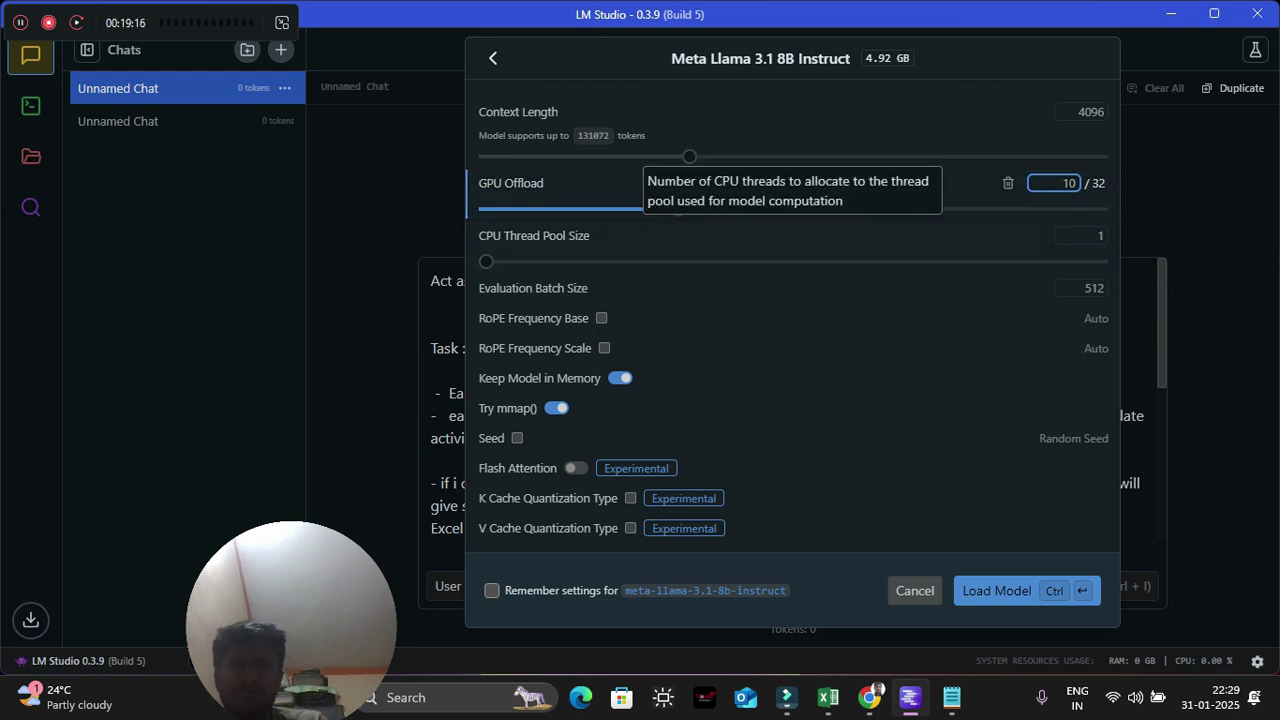
{"action": "left_click_drag", "start_coordinate": [689, 157], "coordinate": [618, 157]}
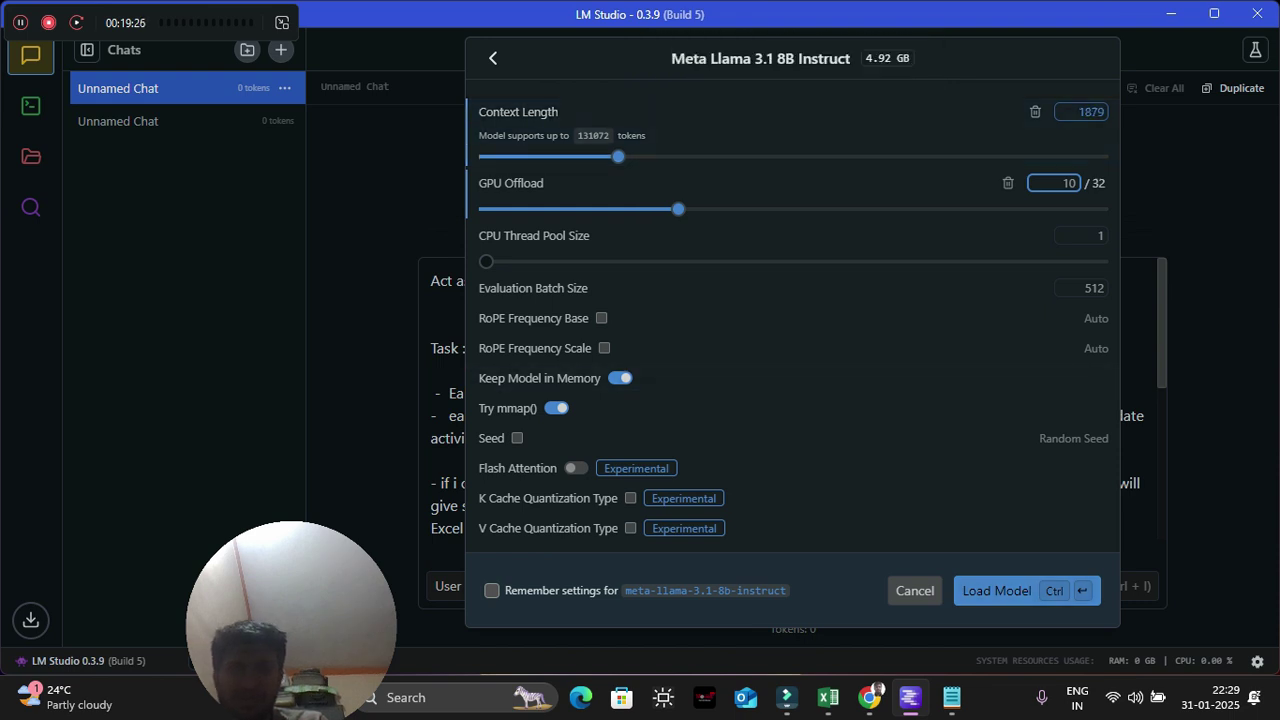
{"action": "left_click", "coordinate": [1020, 590]}
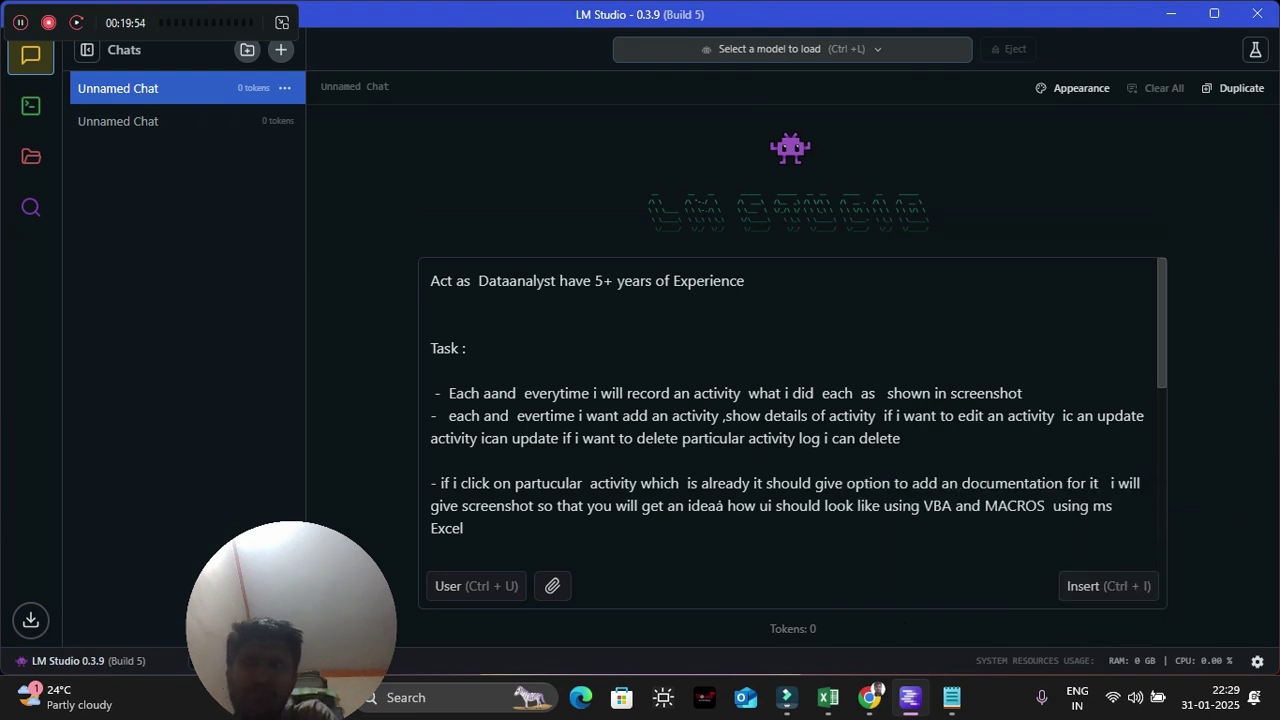
{"action": "key", "text": "ctrl+l"}
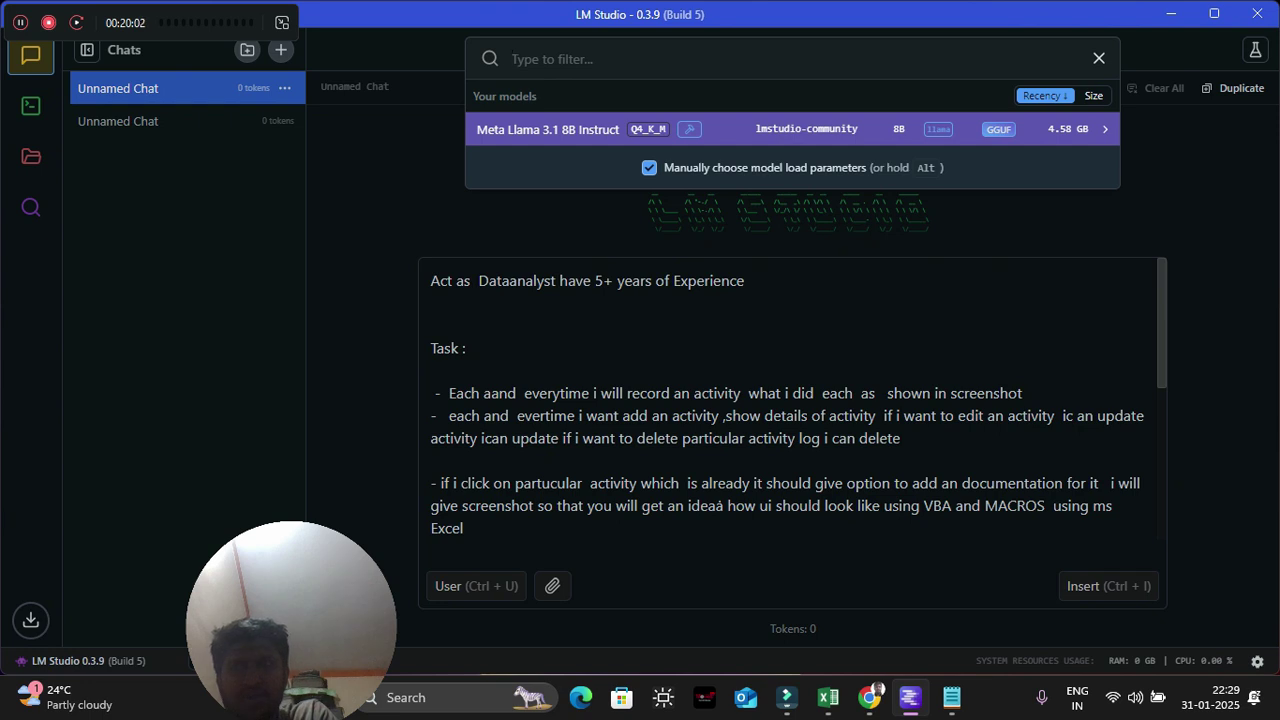
{"action": "left_click", "coordinate": [792, 129]}
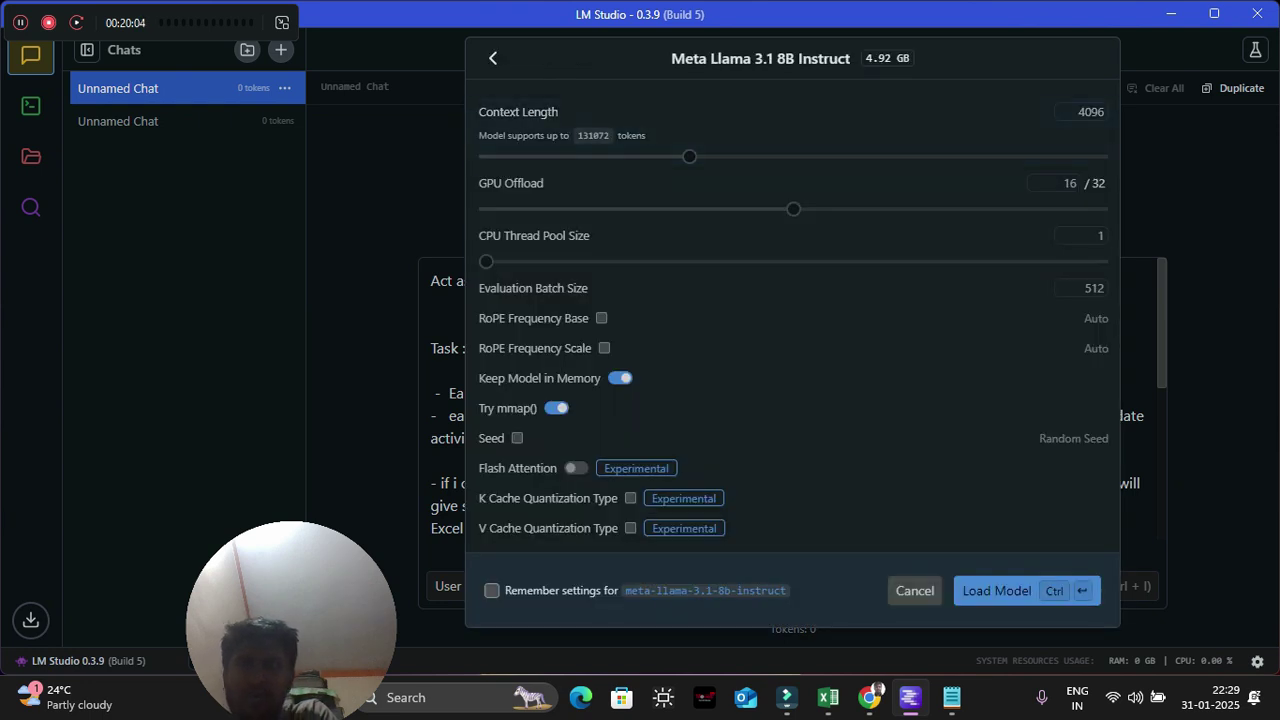
{"action": "key", "text": "Escape"}
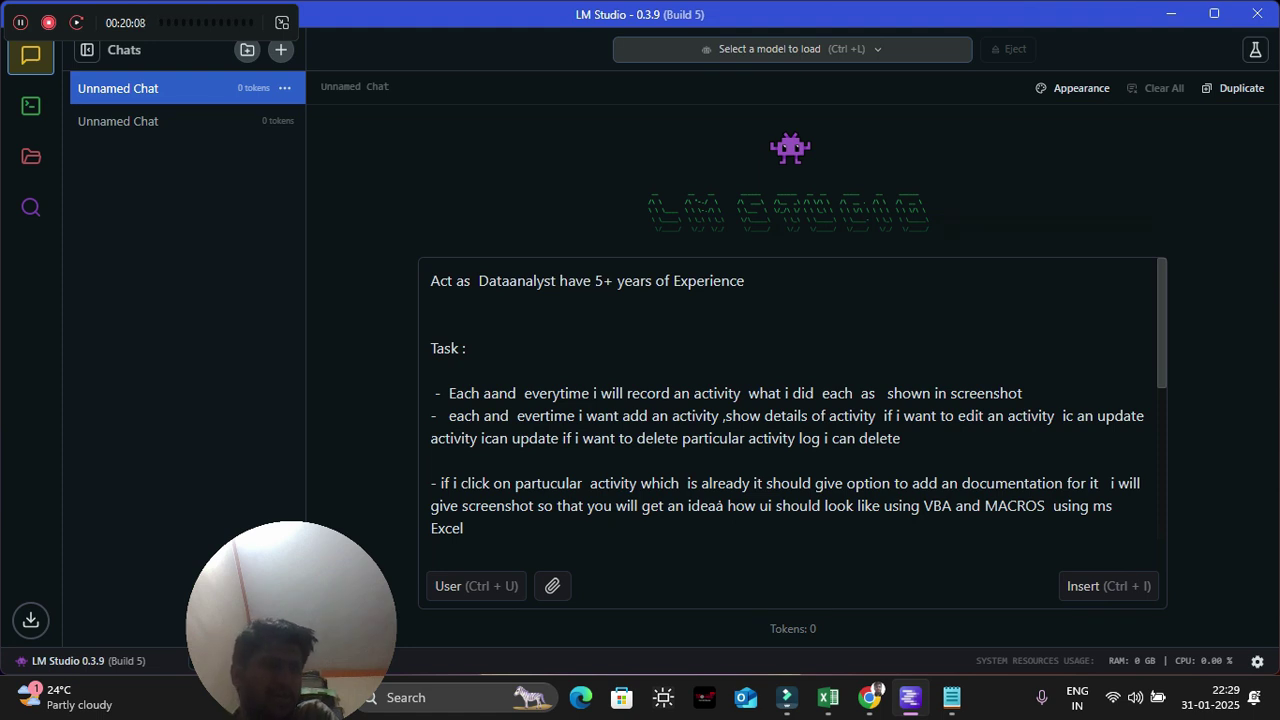
Clear the downloads history and close the downloads list
{"action": "left_click", "coordinate": [31, 619]}
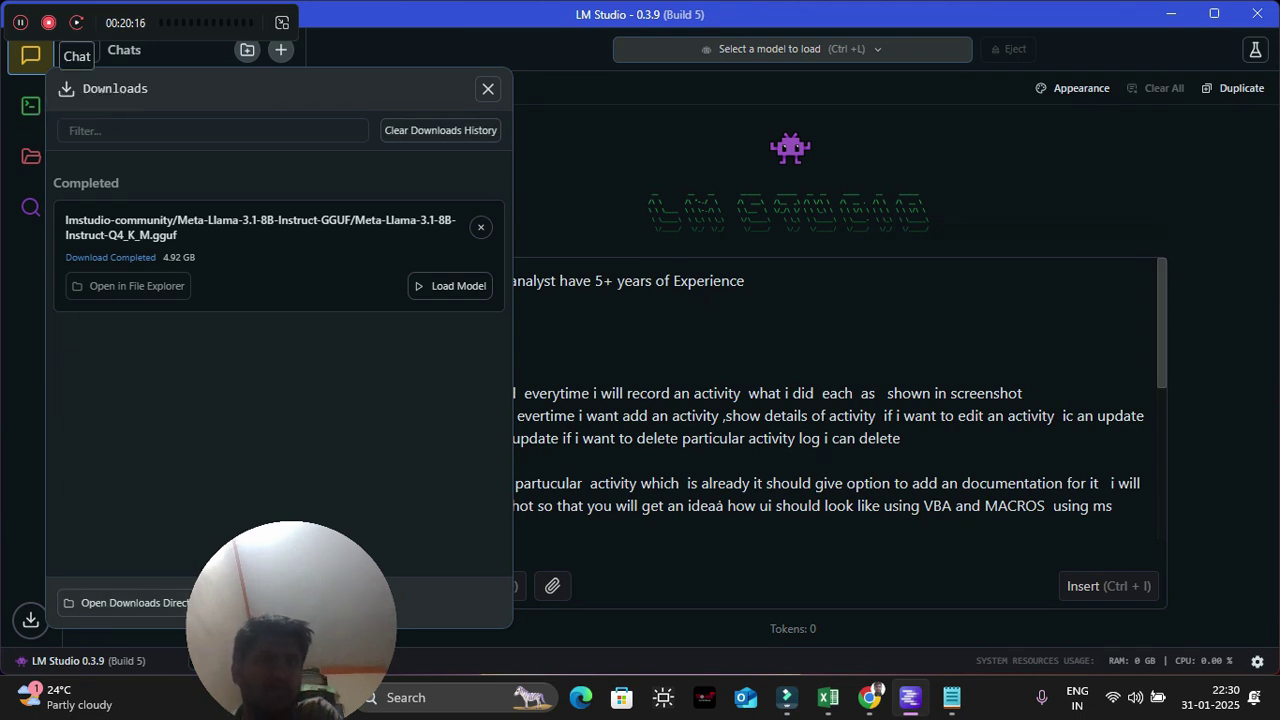
{"action": "left_click_drag", "start_coordinate": [205, 22], "coordinate": [822, 102]}
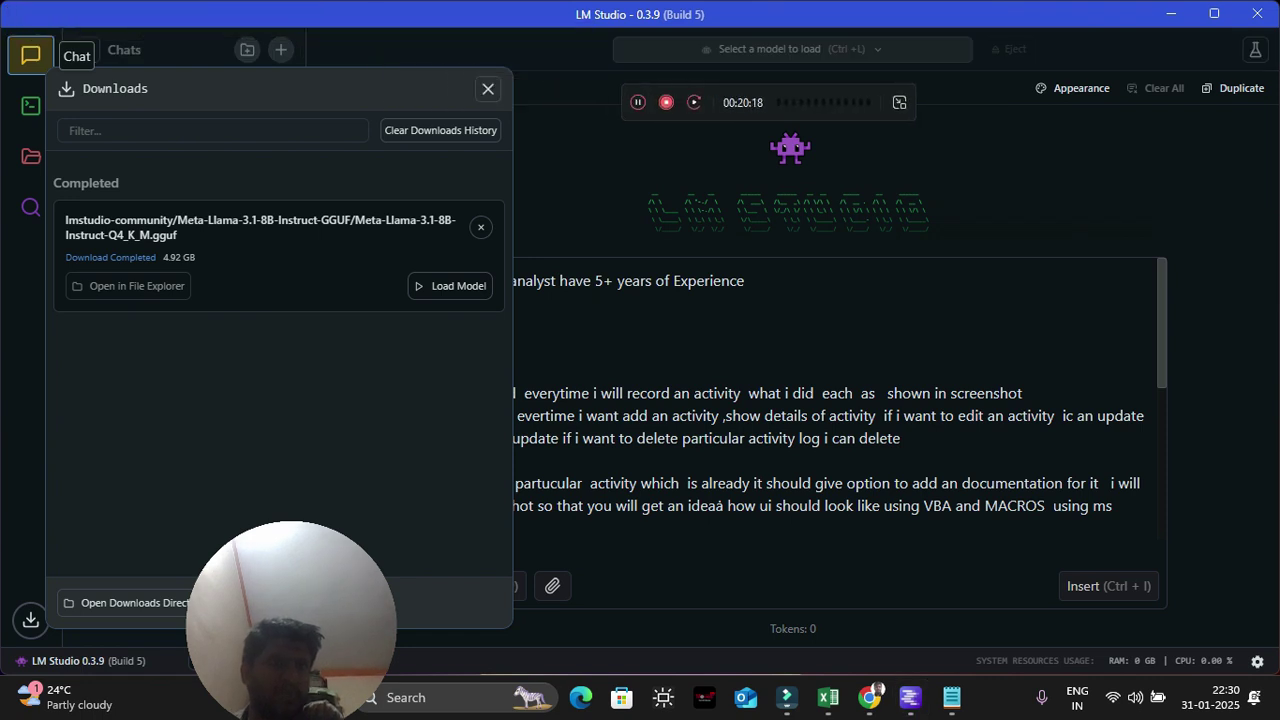
{"action": "left_click", "coordinate": [440, 130]}
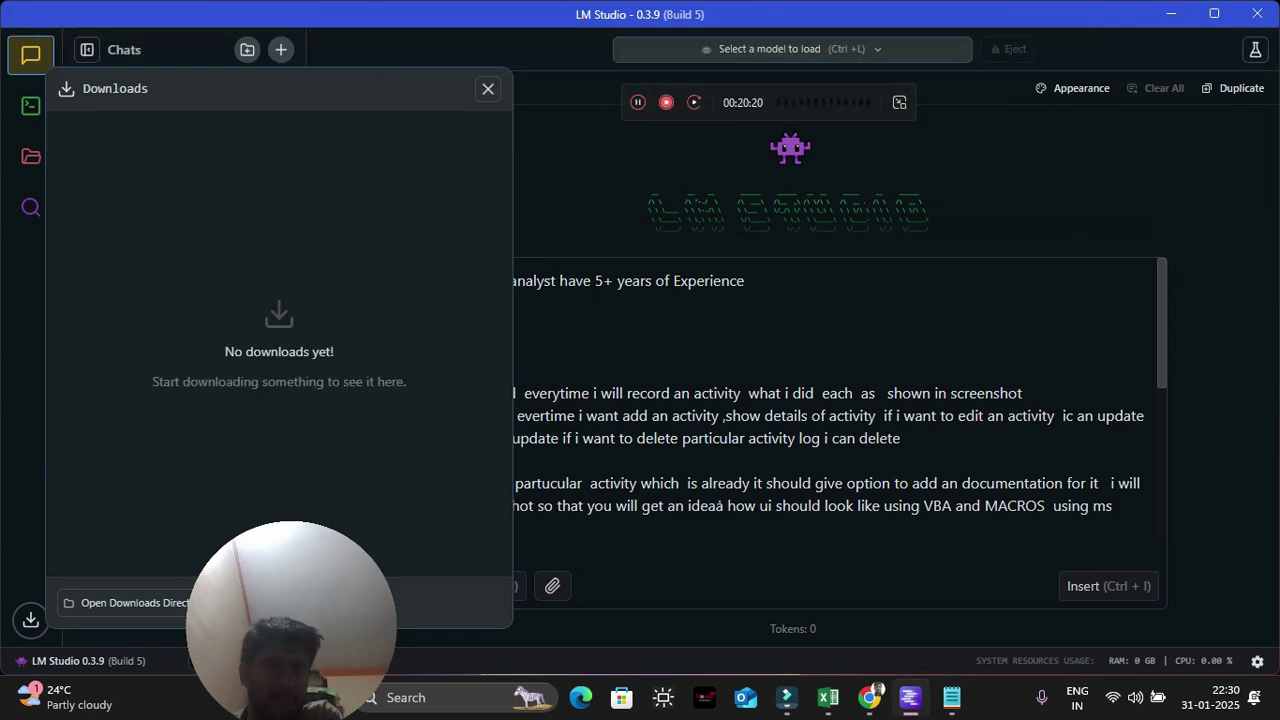
{"action": "left_click", "coordinate": [488, 88]}
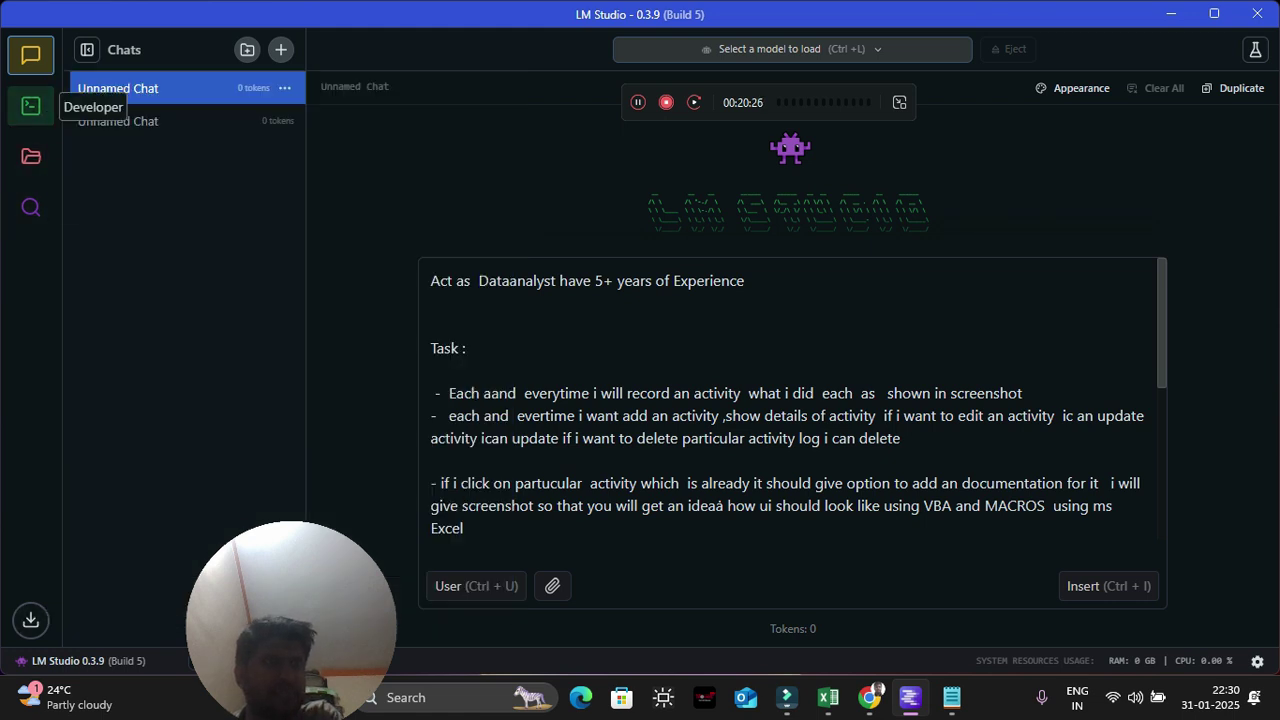
{"action": "left_click", "coordinate": [31, 156]}
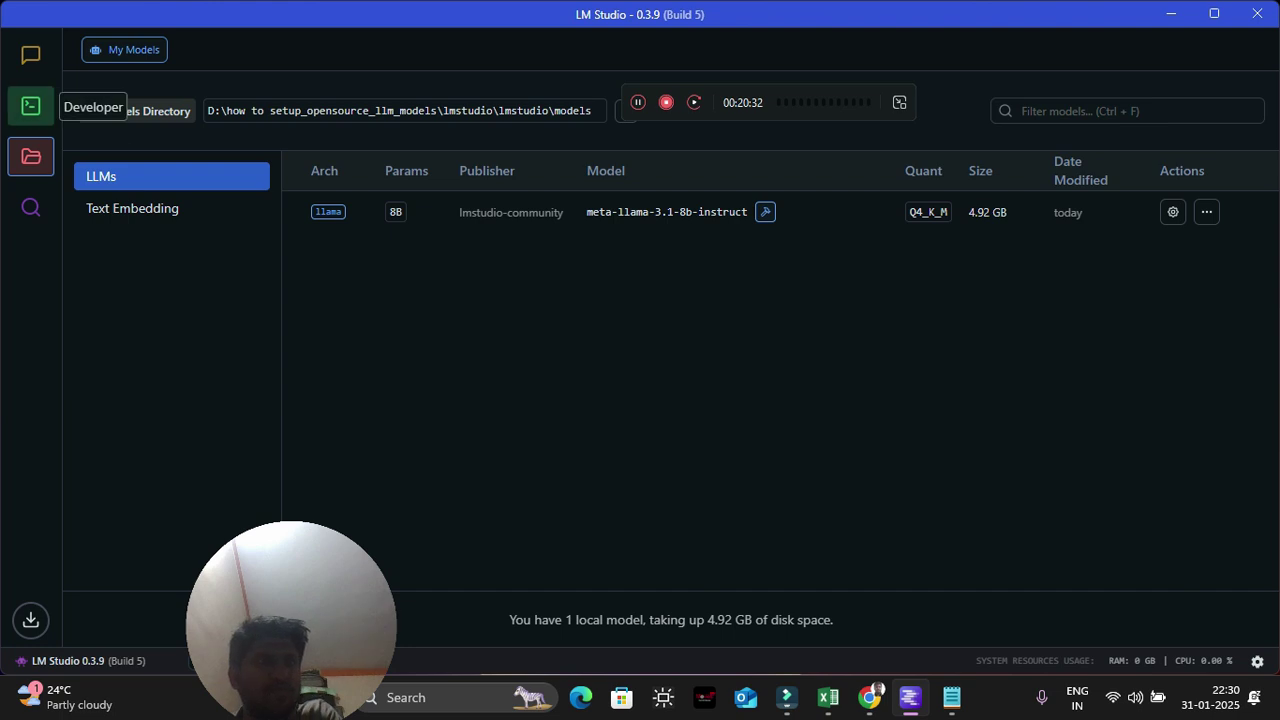
{"action": "left_click", "coordinate": [31, 105]}
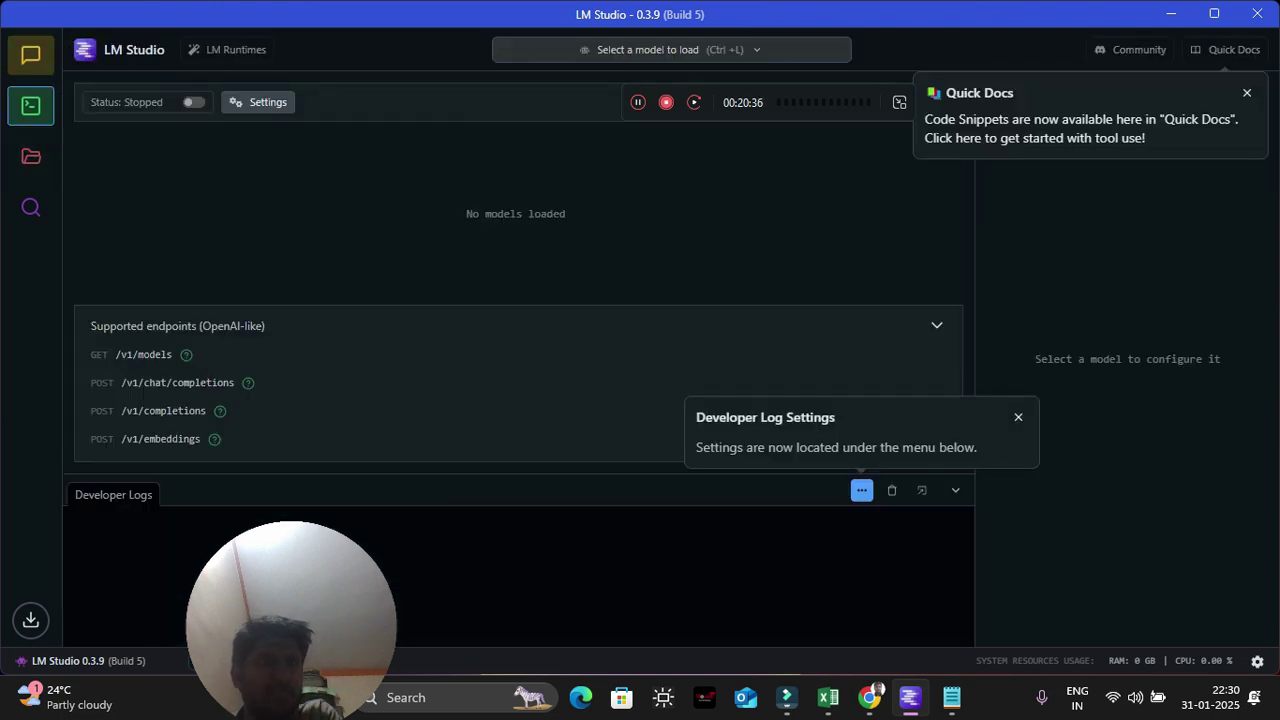
{"action": "left_click", "coordinate": [31, 55]}
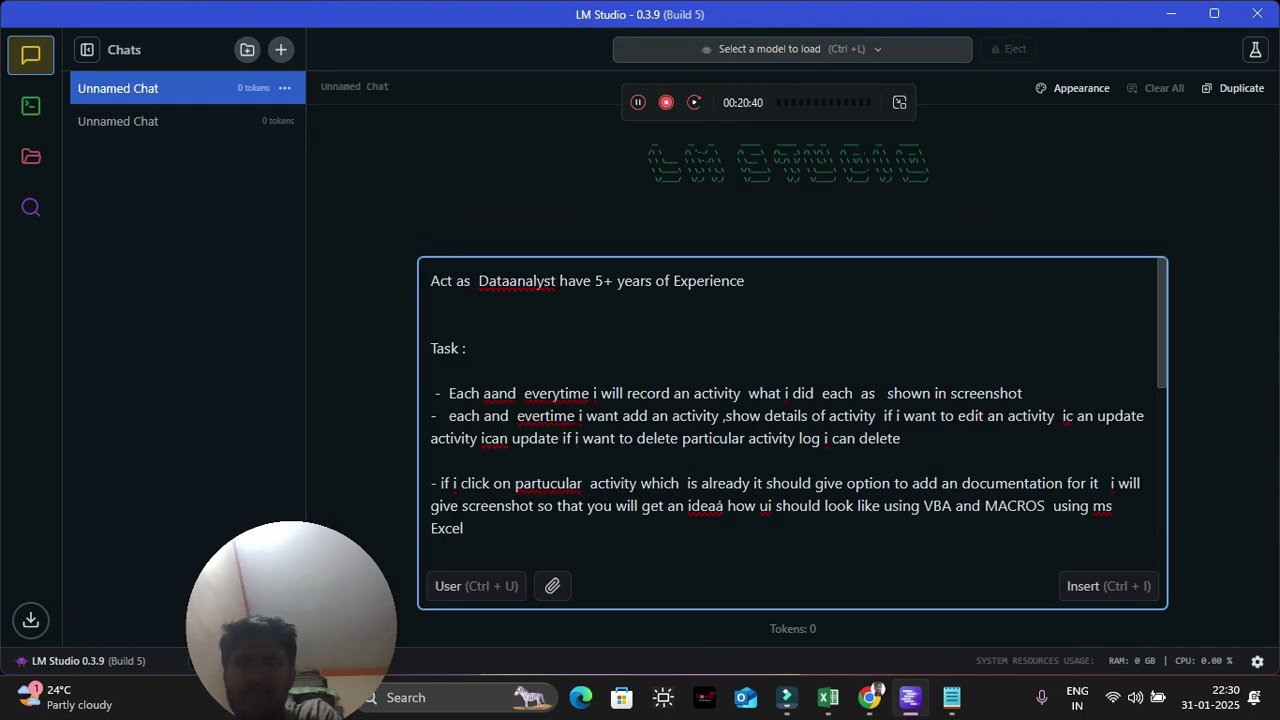
Filter the model picker for "deepseek" with manual load parameters left enabled, and extend the search to downloadable models
{"action": "key", "text": "ctrl+l"}
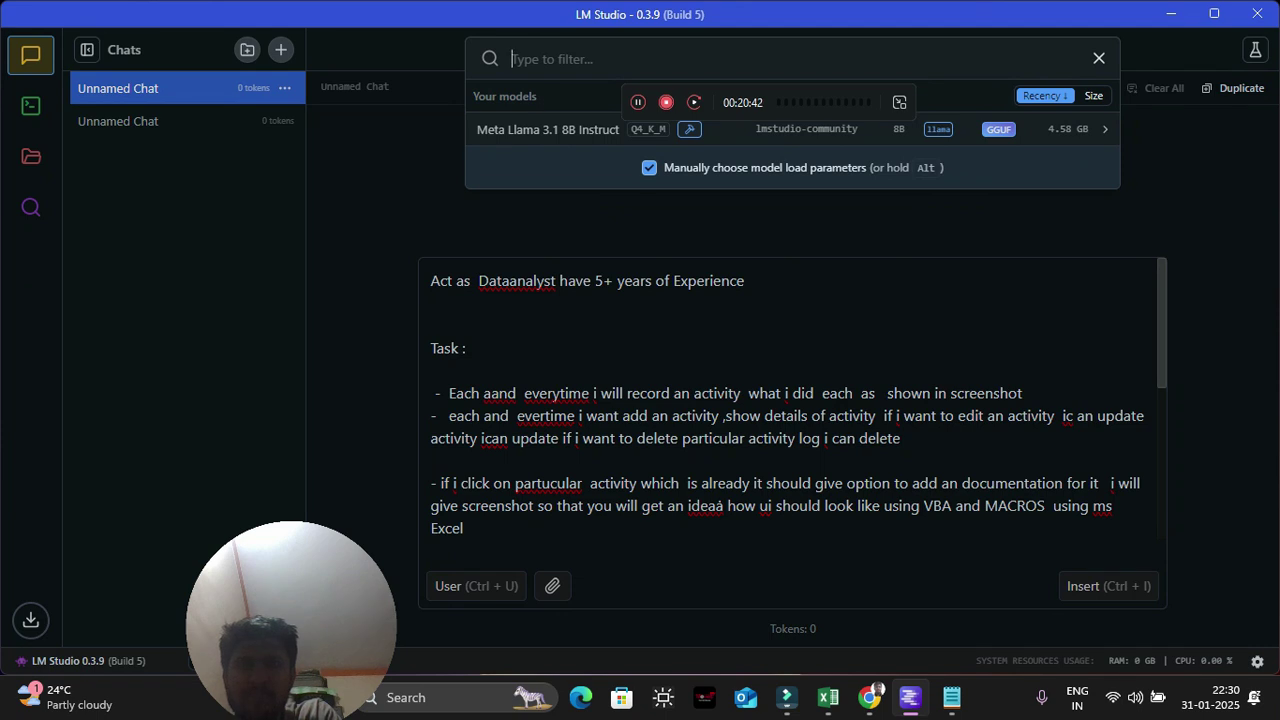
{"action": "left_click", "coordinate": [649, 168]}
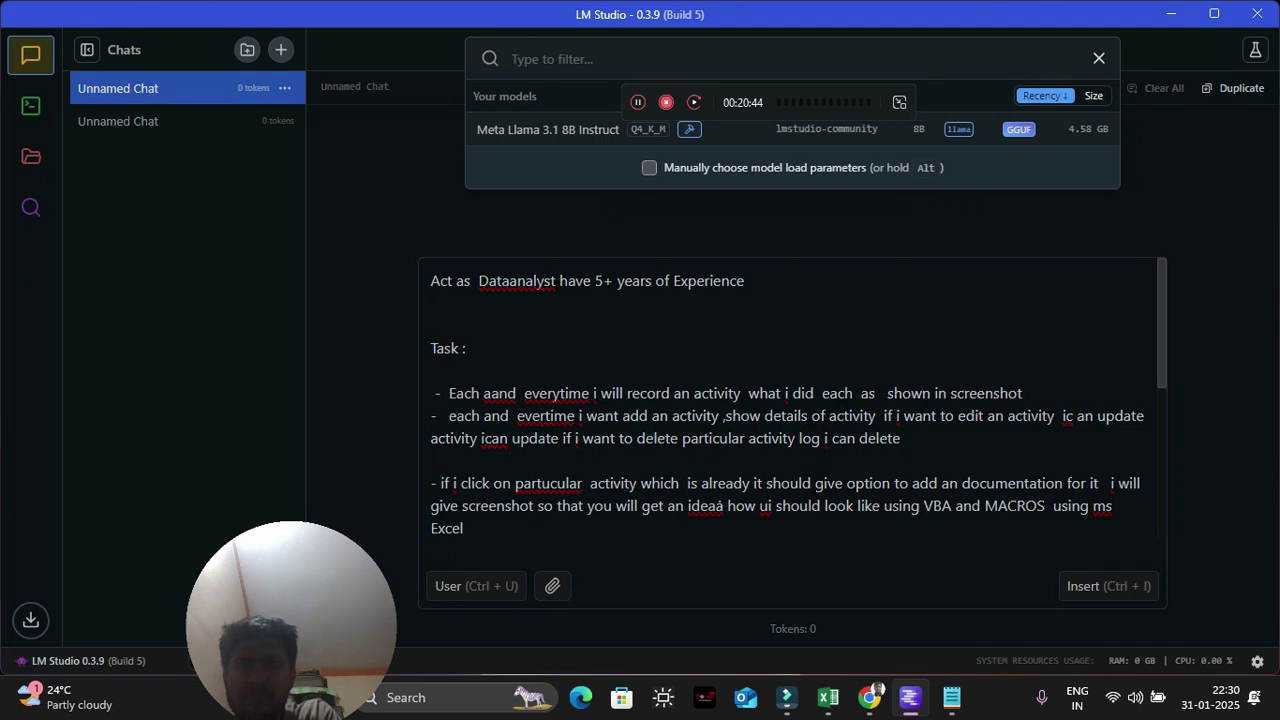
{"action": "left_click", "coordinate": [649, 168]}
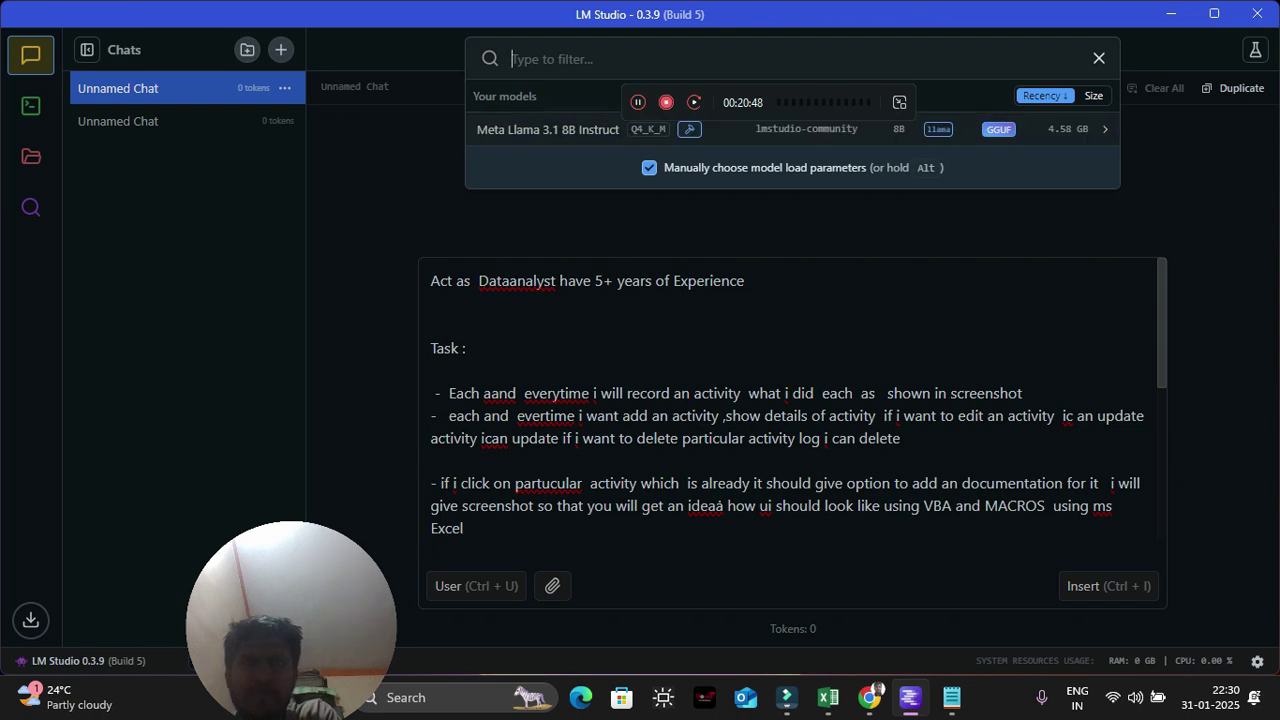
{"action": "type", "text": "dee"}
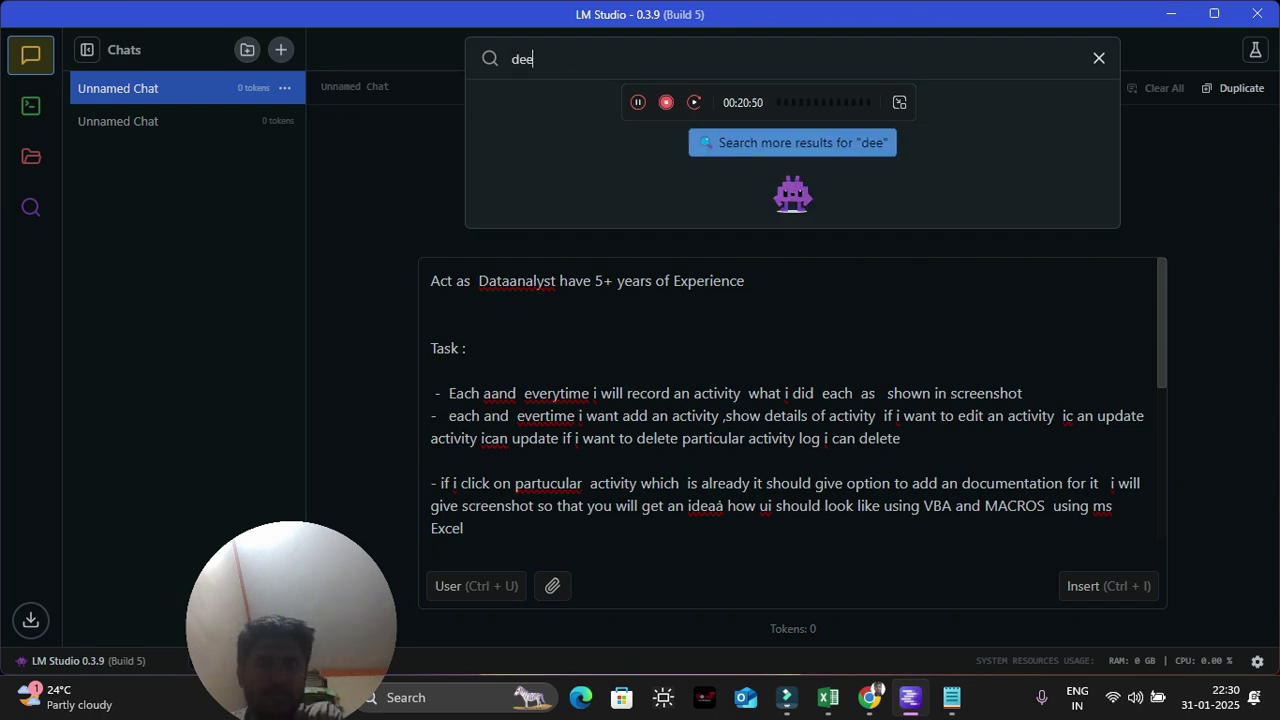
{"action": "type", "text": "pseek"}
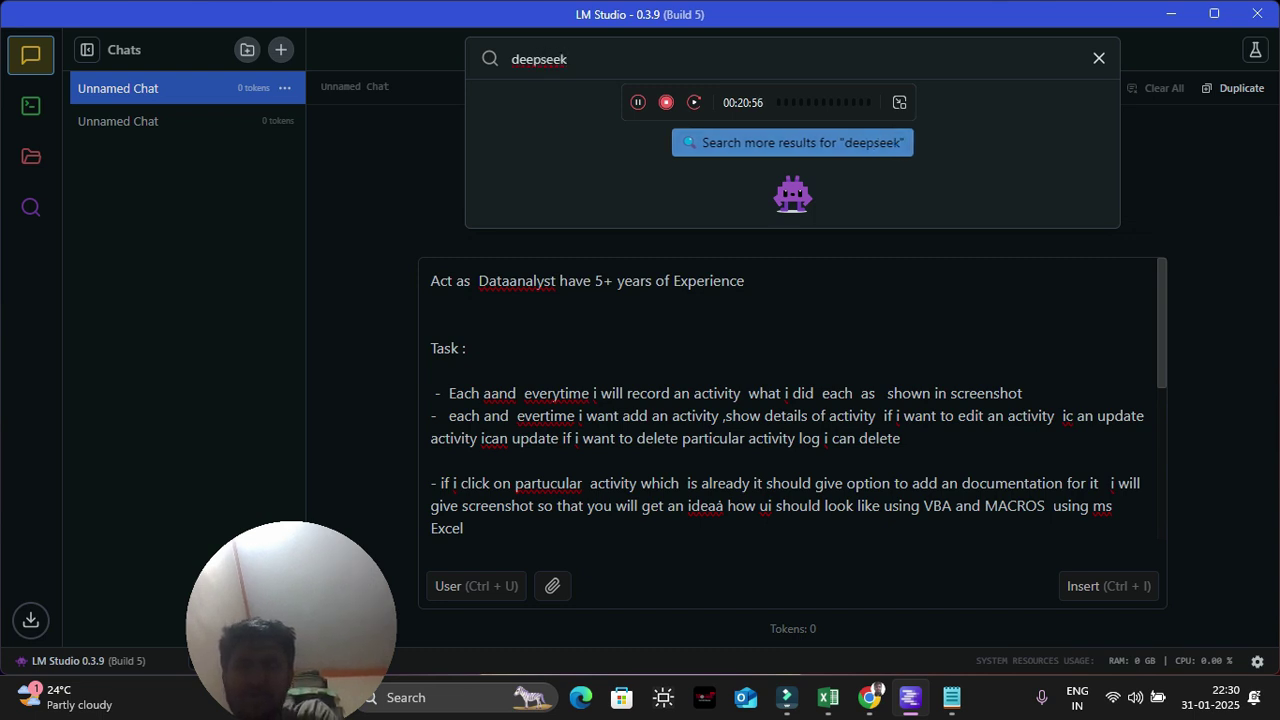
{"action": "key", "text": "Return"}
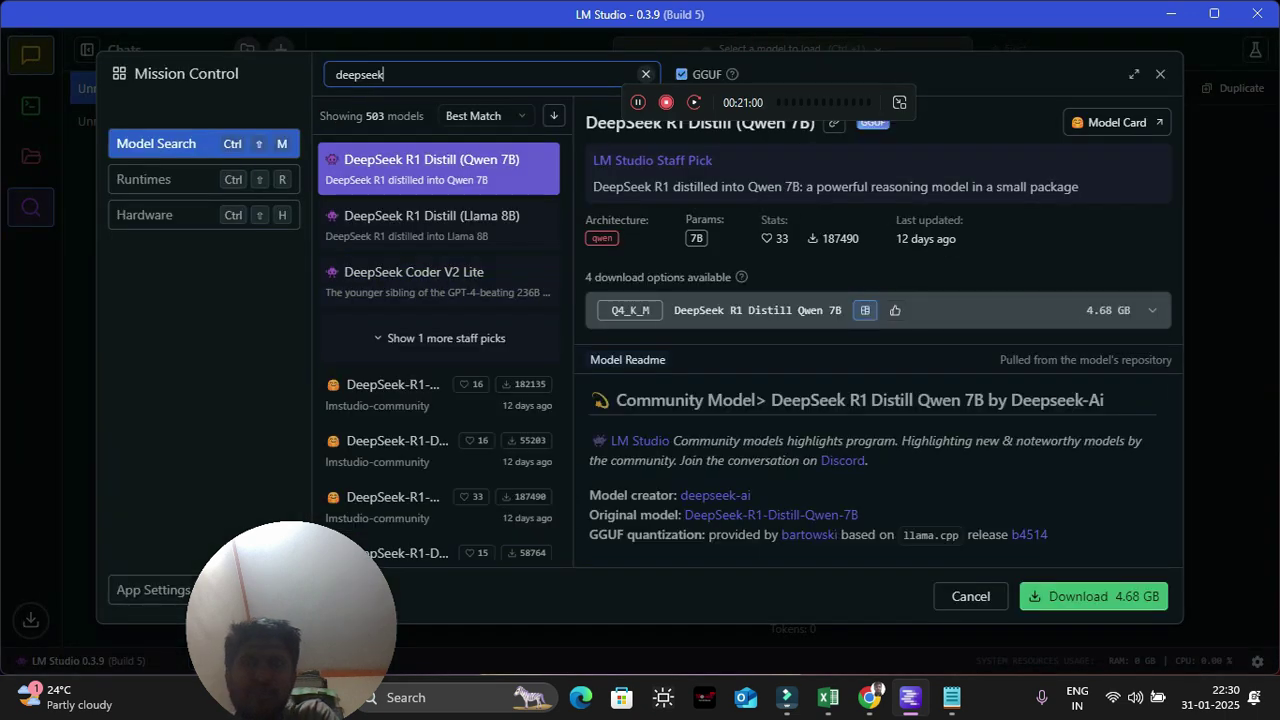
Narrow the model search to "deepseek 1.5" and start downloading the Q4_K_M build of DeepSeek-R1-Distill-Qwen-1.5B-GGUF from lmstudio-community
{"action": "type", "text": "1"}
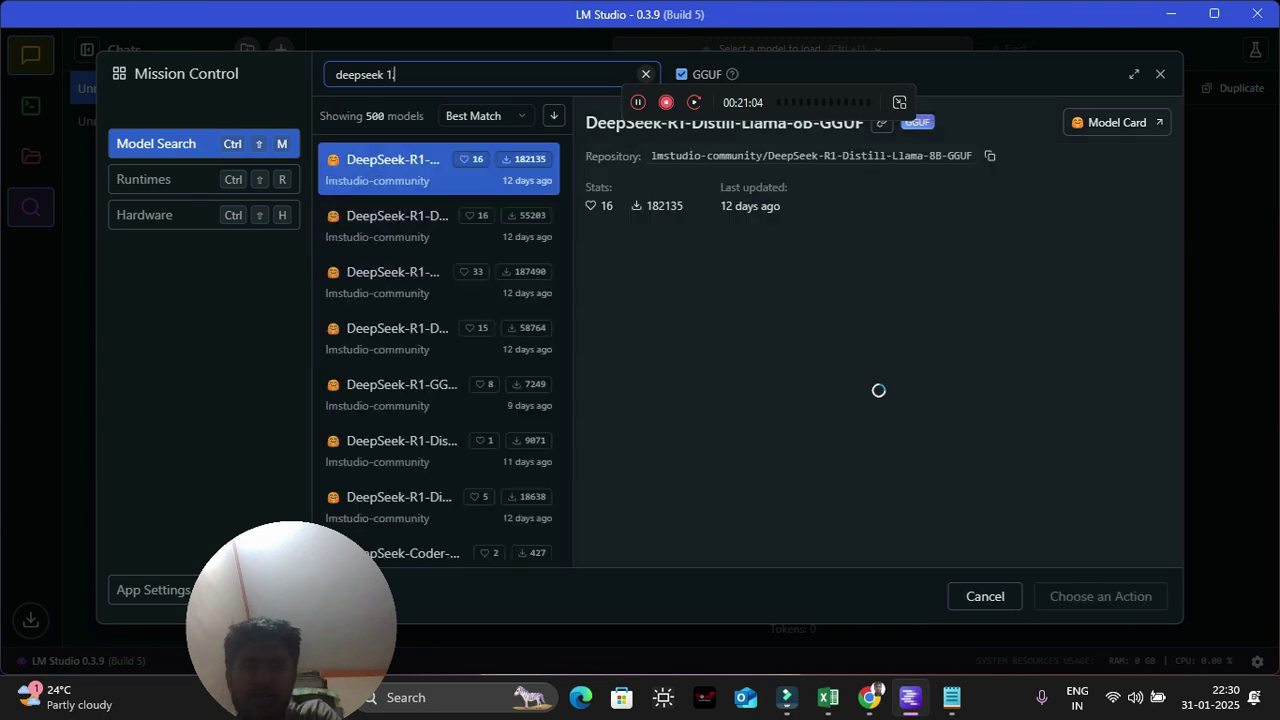
{"action": "type", "text": ".5"}
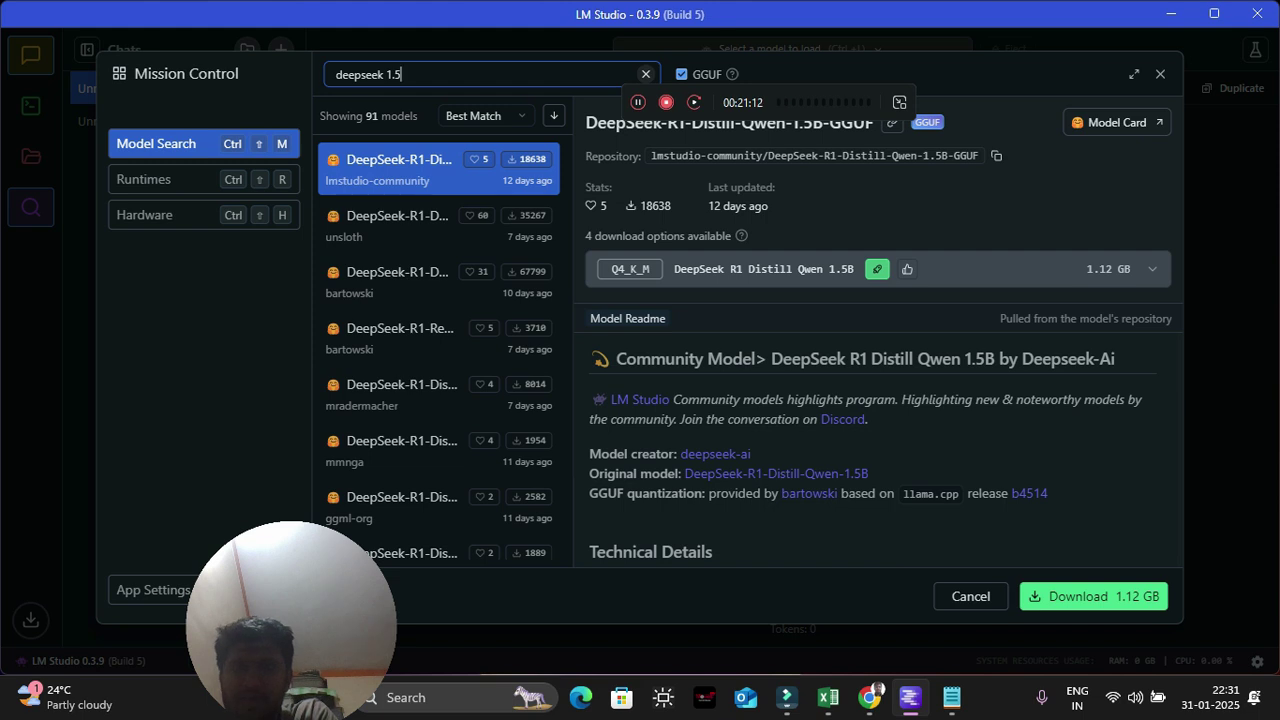
{"action": "left_click", "coordinate": [1093, 596]}
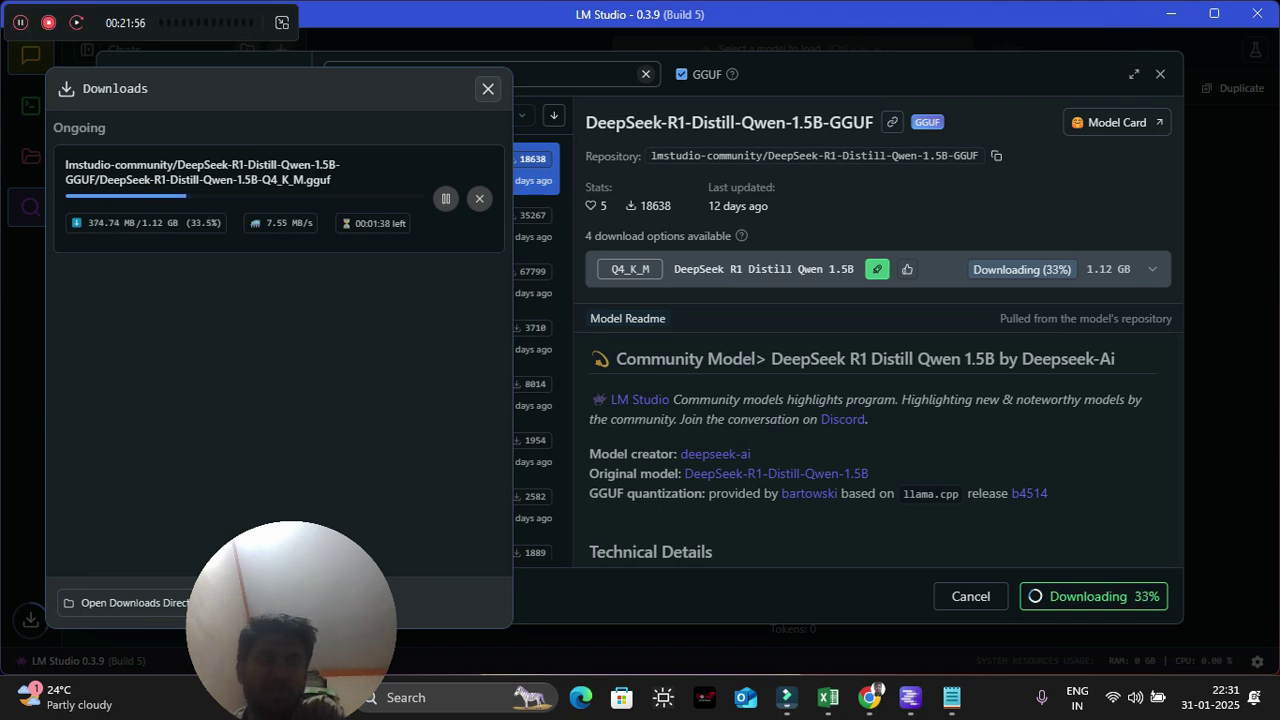
{"action": "key", "text": "Escape"}
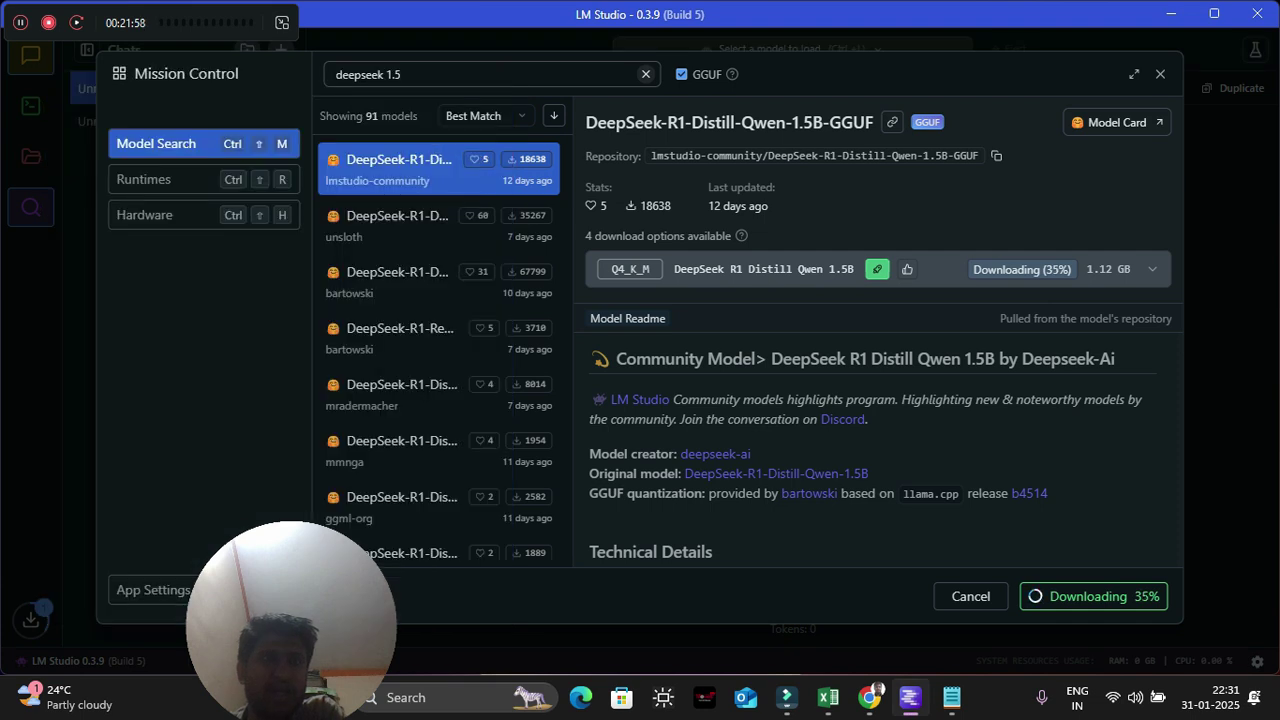
Replace the model search text with "llama"
{"action": "key", "text": "BackSpace"}
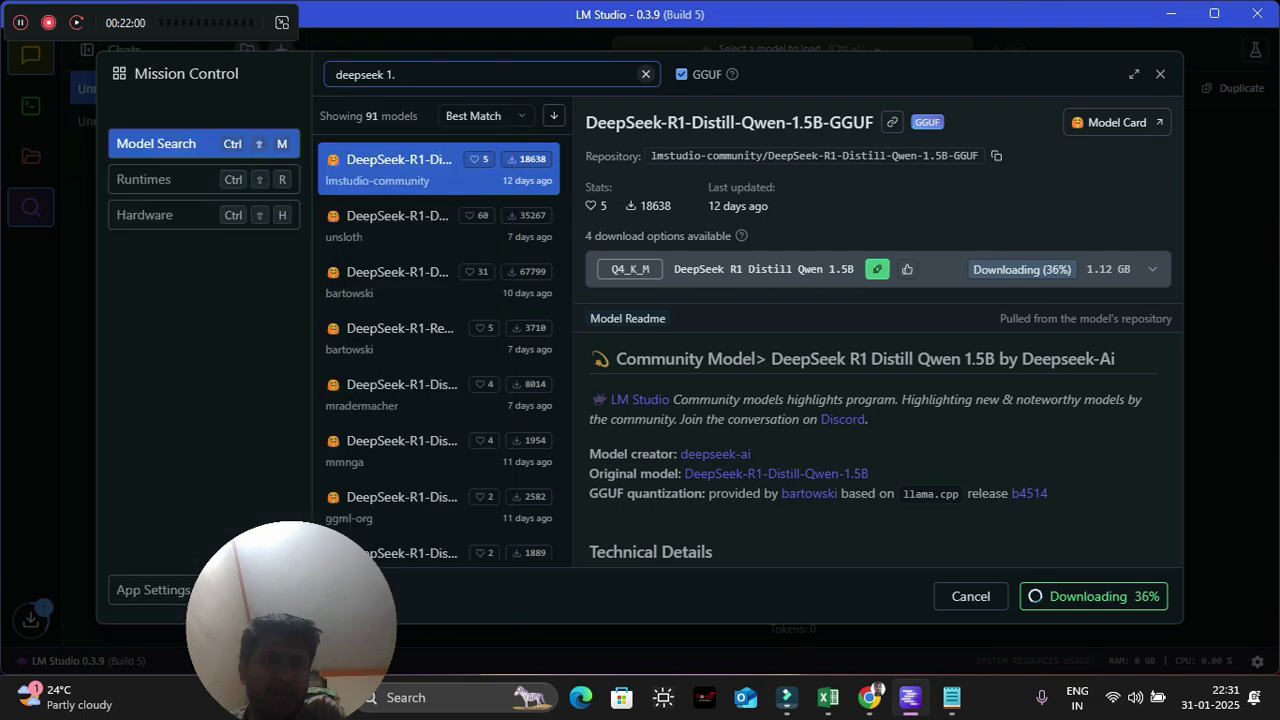
{"action": "key", "text": "BackSpace"}
{"action": "key", "text": "BackSpace"}
{"action": "key", "text": "BackSpace"}
{"action": "key", "text": "BackSpace"}
{"action": "key", "text": "BackSpace"}
{"action": "key", "text": "BackSpace"}
{"action": "key", "text": "BackSpace"}
{"action": "key", "text": "BackSpace"}
{"action": "key", "text": "BackSpace"}
{"action": "key", "text": "BackSpace"}
{"action": "key", "text": "BackSpace"}
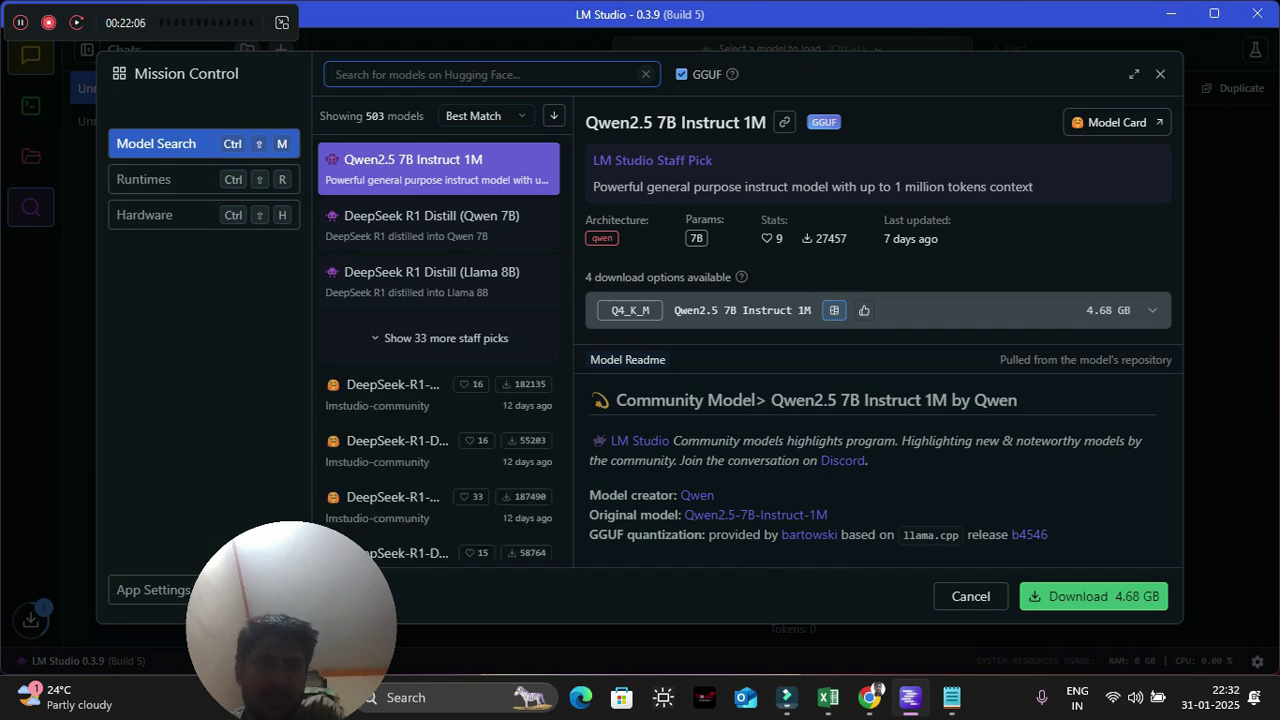
{"action": "type", "text": "l"}
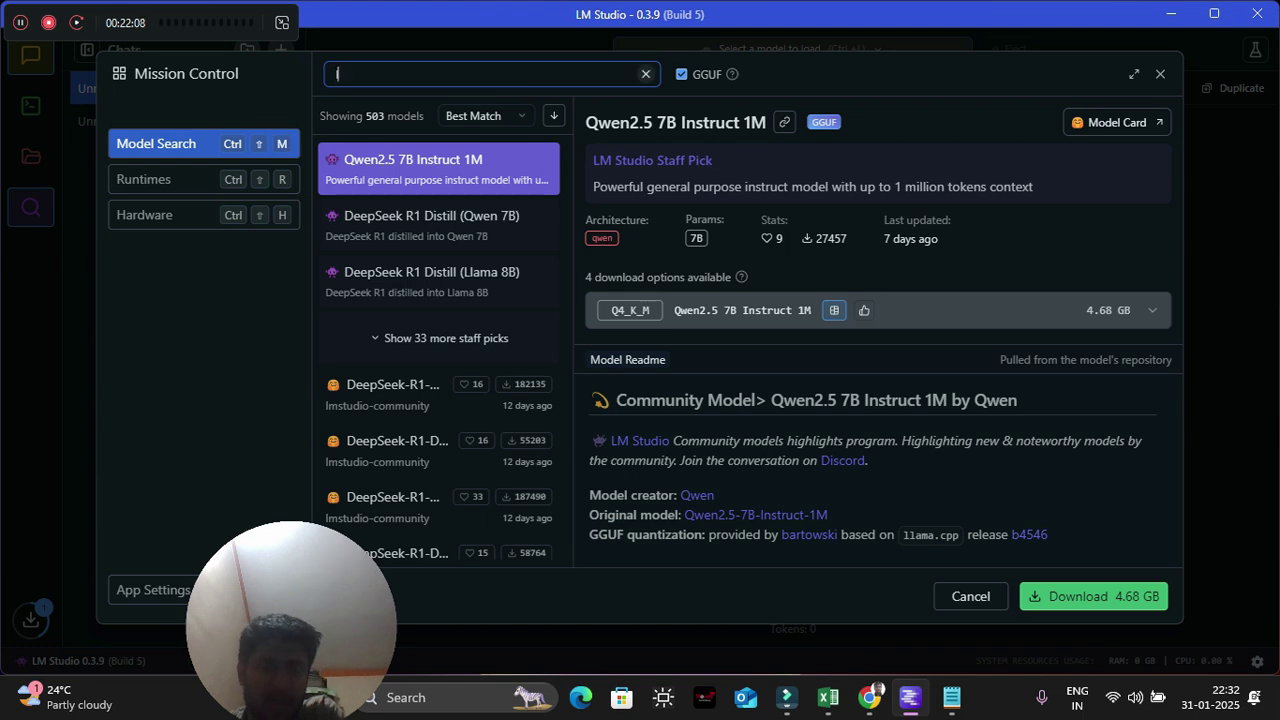
{"action": "type", "text": "laama"}
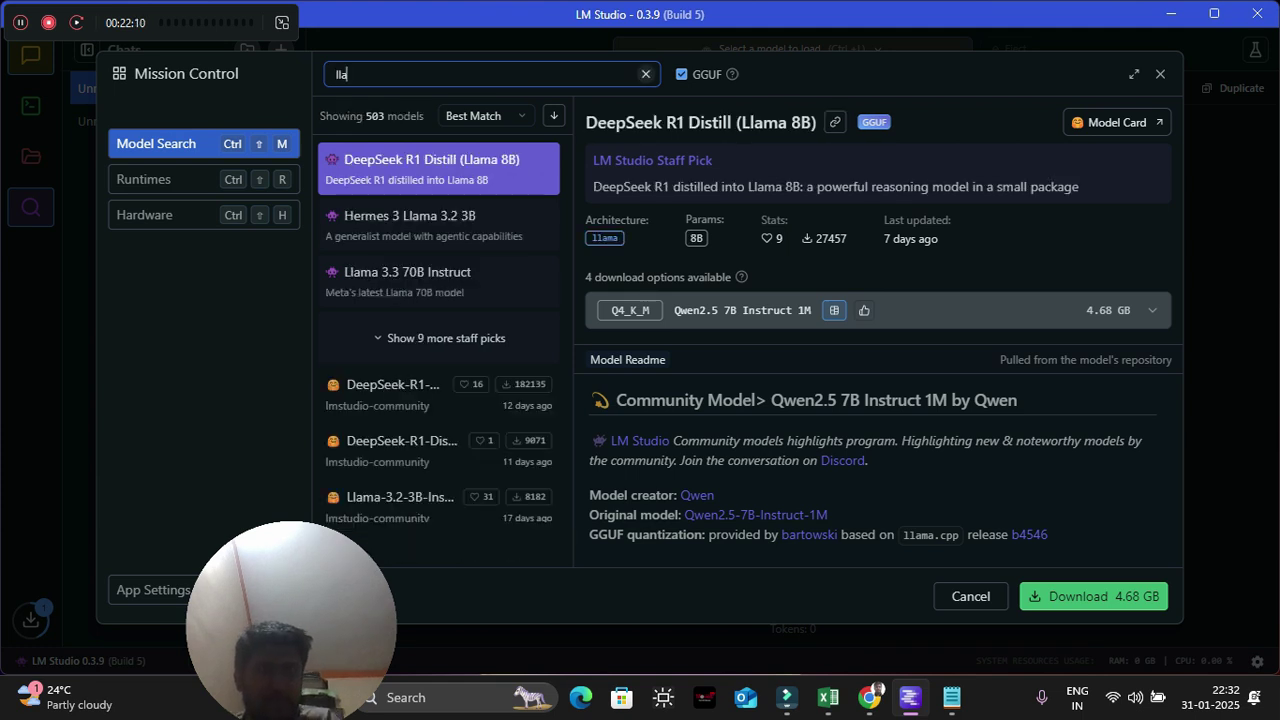
{"action": "key", "text": "BackSpace"}
{"action": "key", "text": "BackSpace"}
{"action": "key", "text": "BackSpace"}
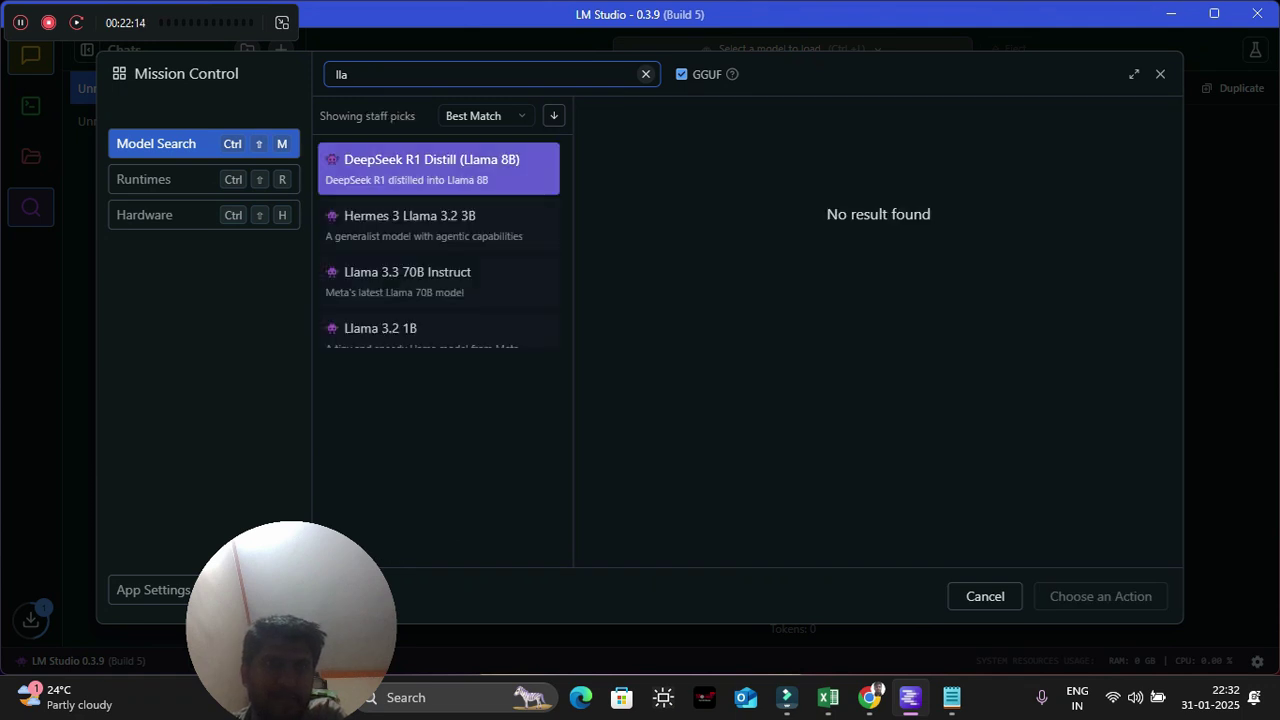
{"action": "type", "text": "ma"}
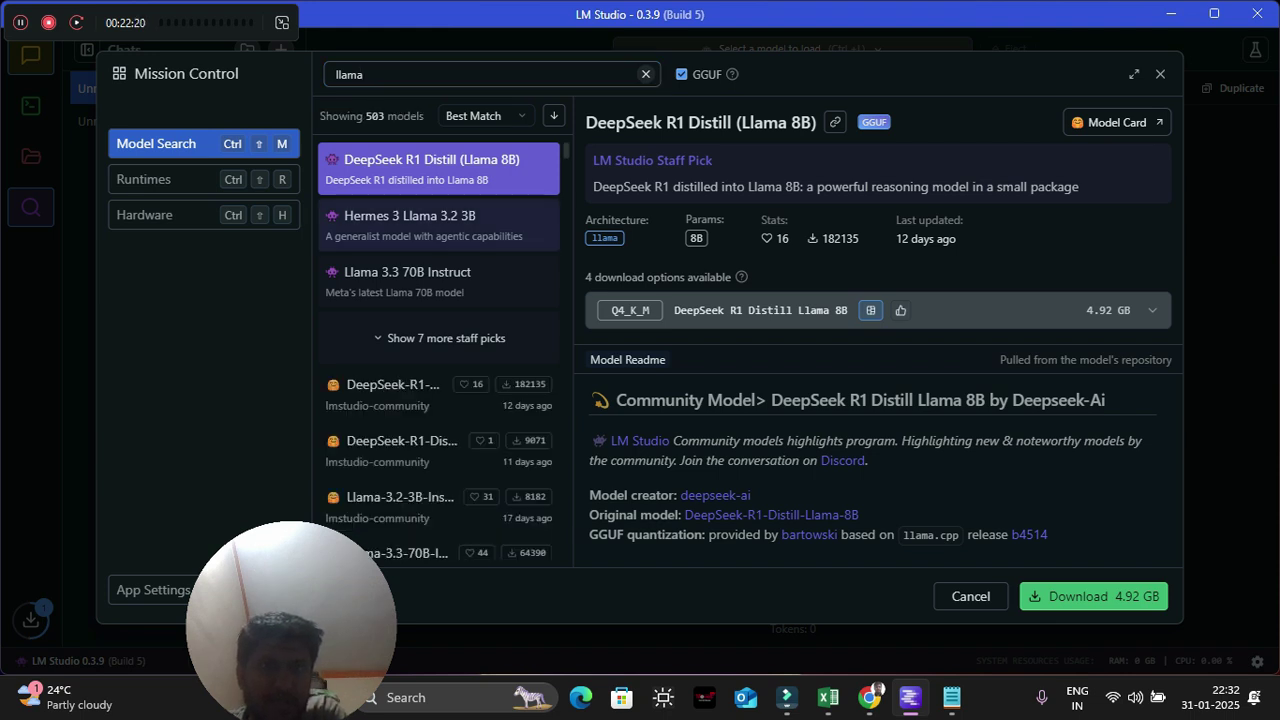
Examine the details of Hermes 3 Llama 3.2 3B, DeepSeek-R1-Distill-Llama 8B and 70B, and Llama-3.2-3B-Instruct-GGUF in the search results
{"action": "left_click", "coordinate": [438, 225]}
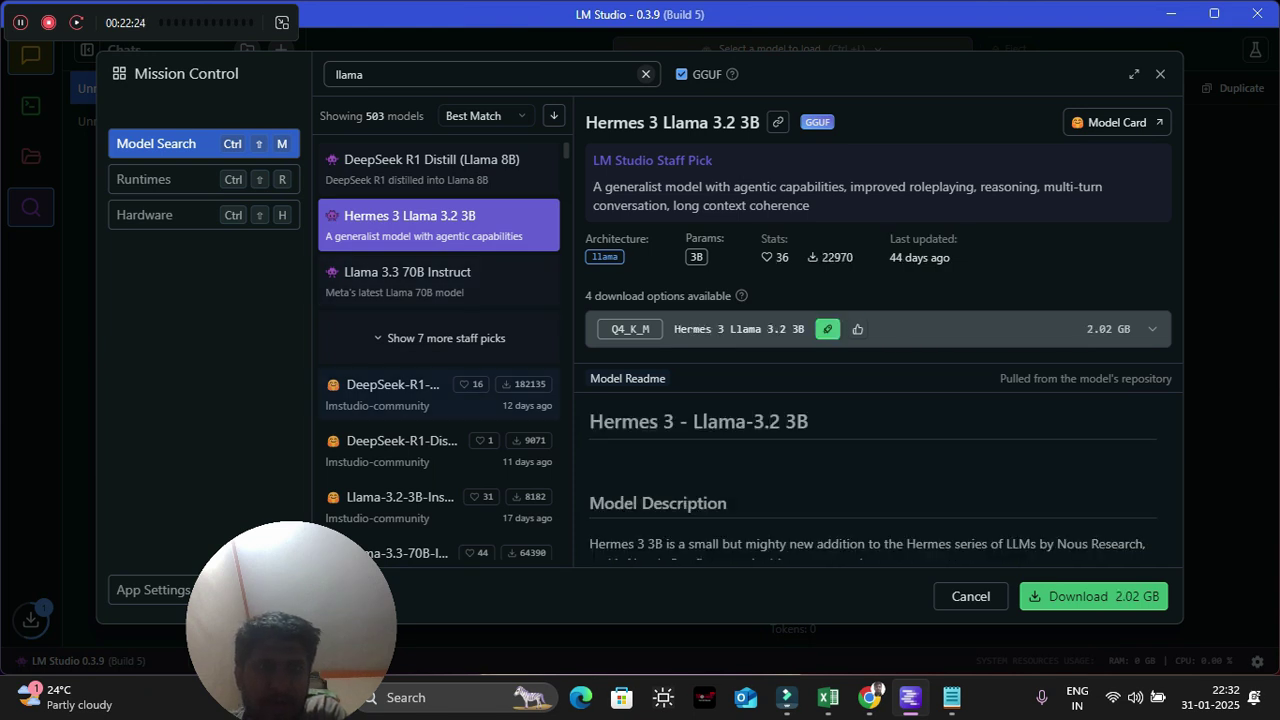
{"action": "left_click", "coordinate": [438, 394]}
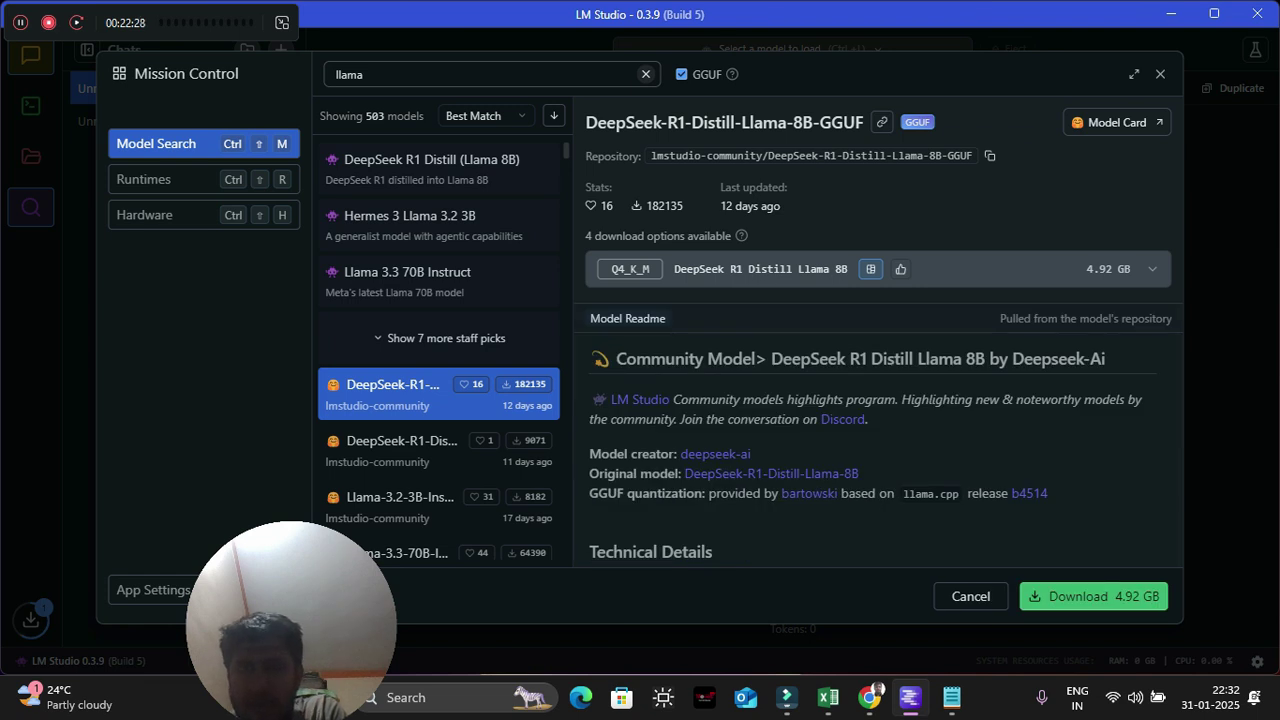
{"action": "key", "text": "Down"}
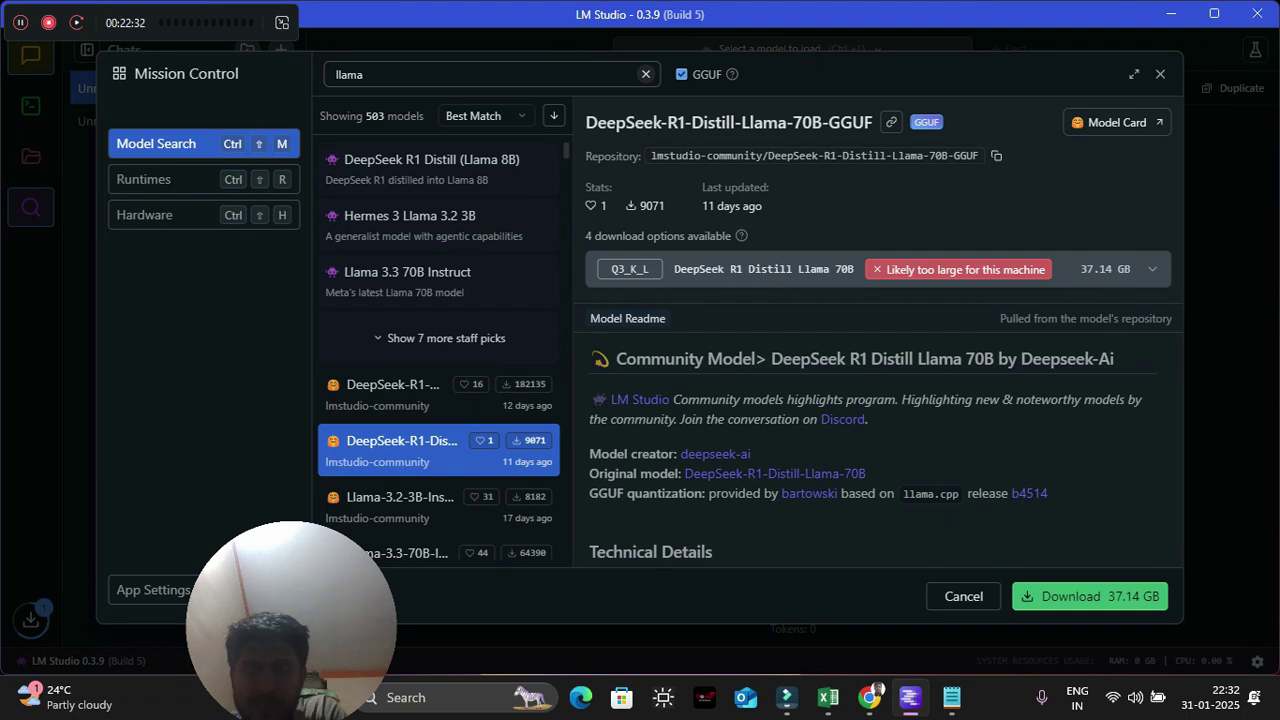
{"action": "scroll", "coordinate": [438, 350], "scroll_direction": "down", "scroll_amount": 1}
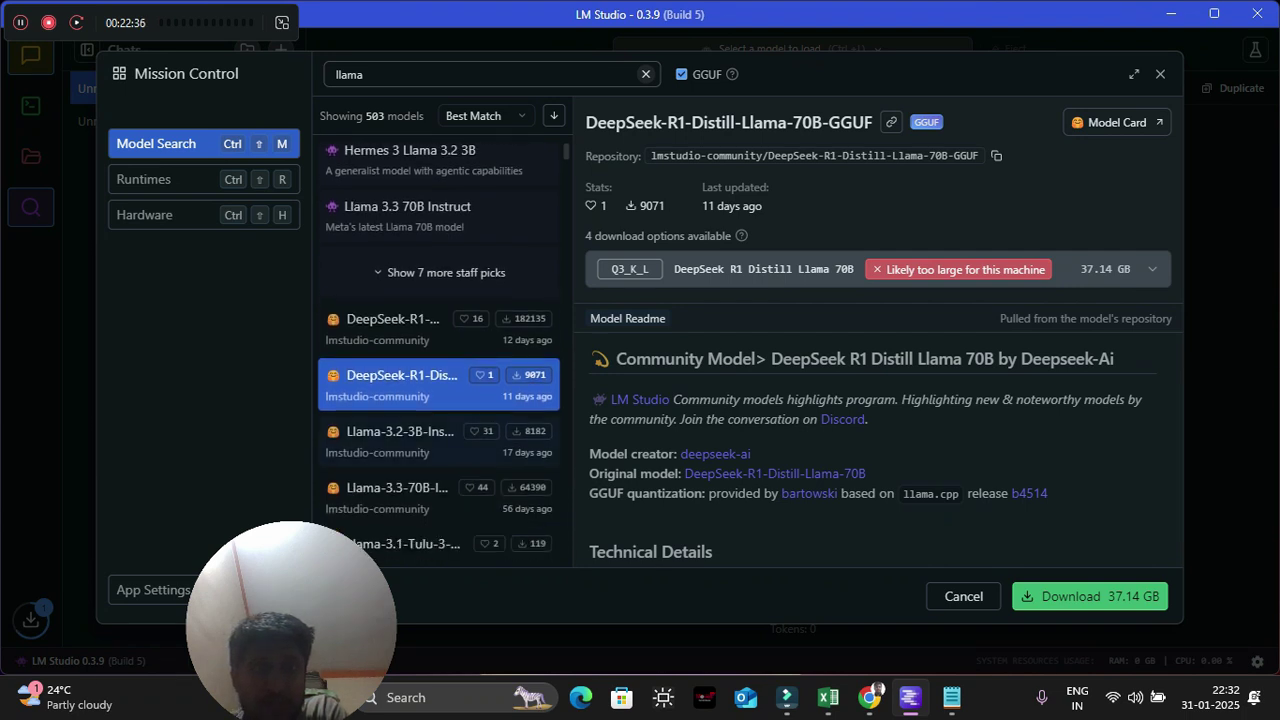
{"action": "left_click", "coordinate": [400, 431]}
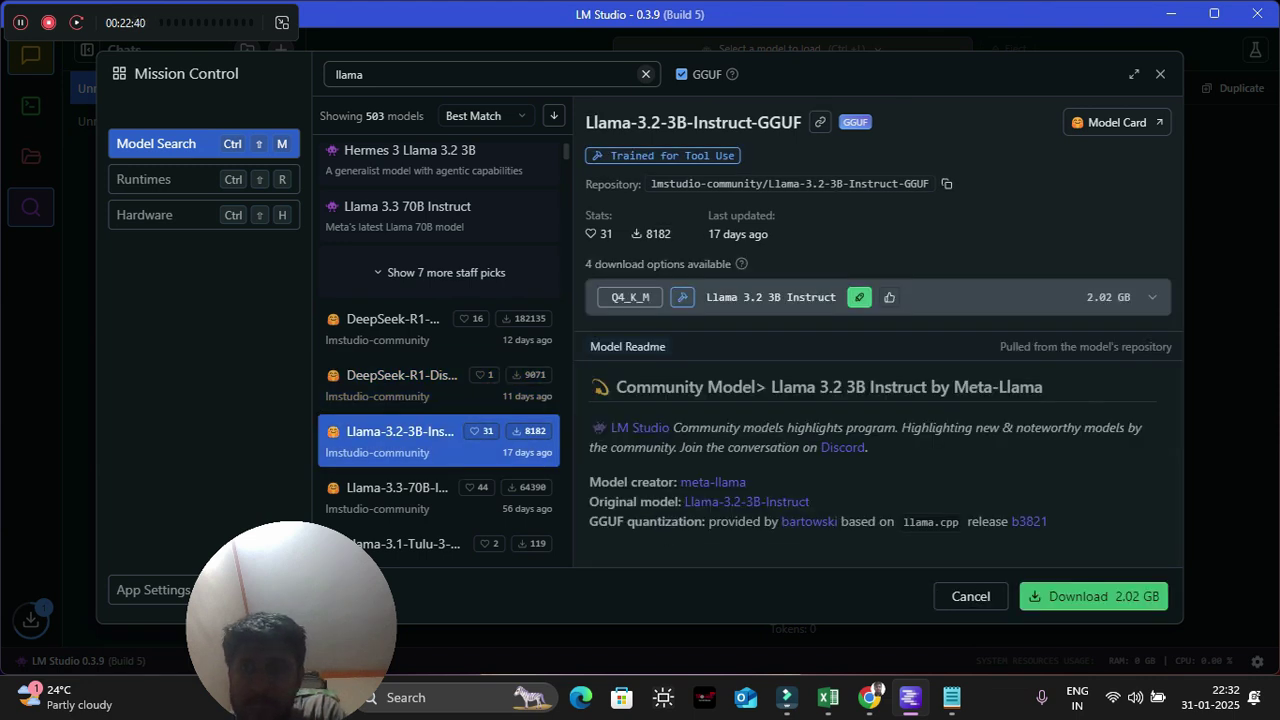
Select lmstudio-community's Meta-Llama-3.1-8B-Instruct-GGUF in the search results and use it in a new chat
{"action": "scroll", "coordinate": [438, 350], "scroll_direction": "down", "scroll_amount": 1}
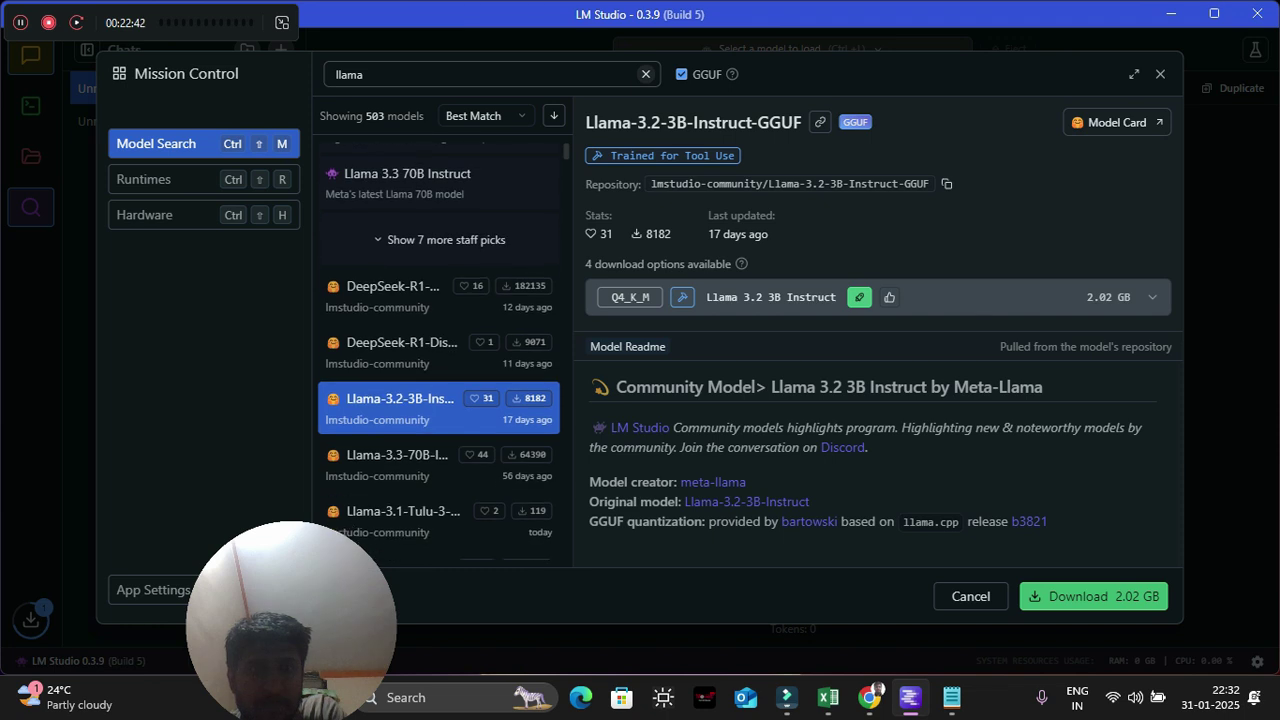
{"action": "scroll", "coordinate": [438, 350], "scroll_direction": "down", "scroll_amount": 2}
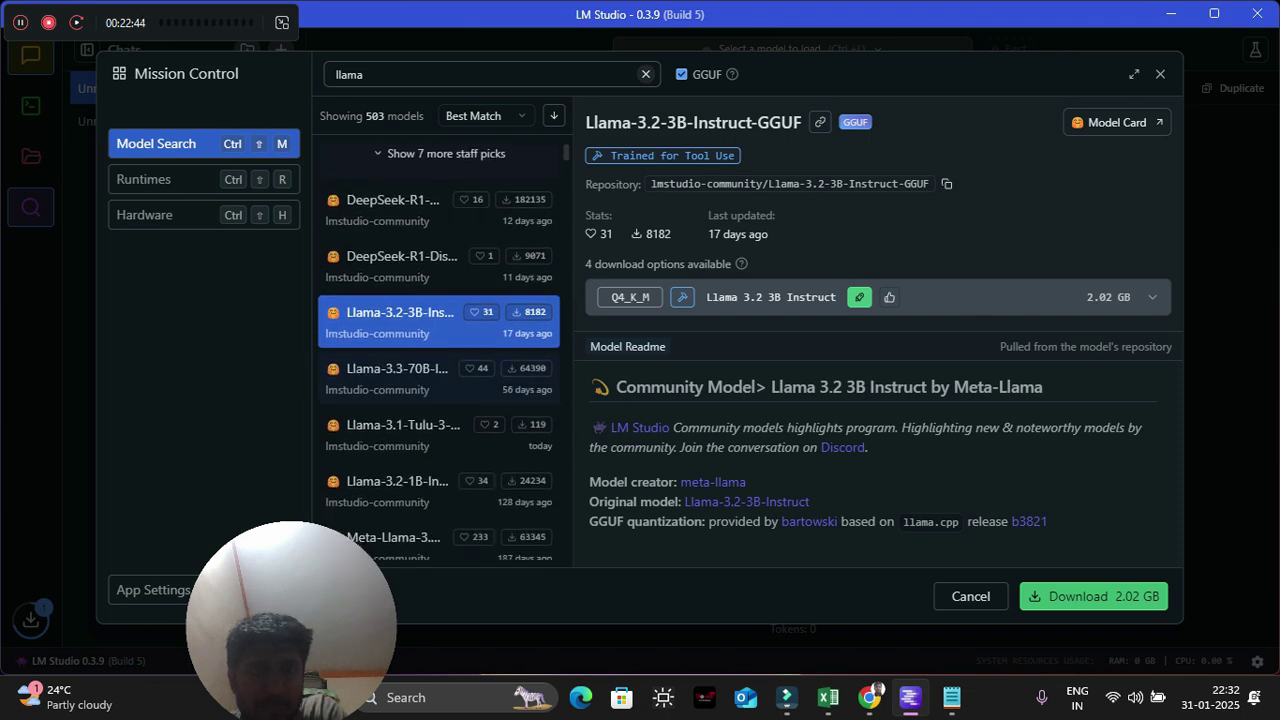
{"action": "scroll", "coordinate": [438, 350], "scroll_direction": "down", "scroll_amount": 1}
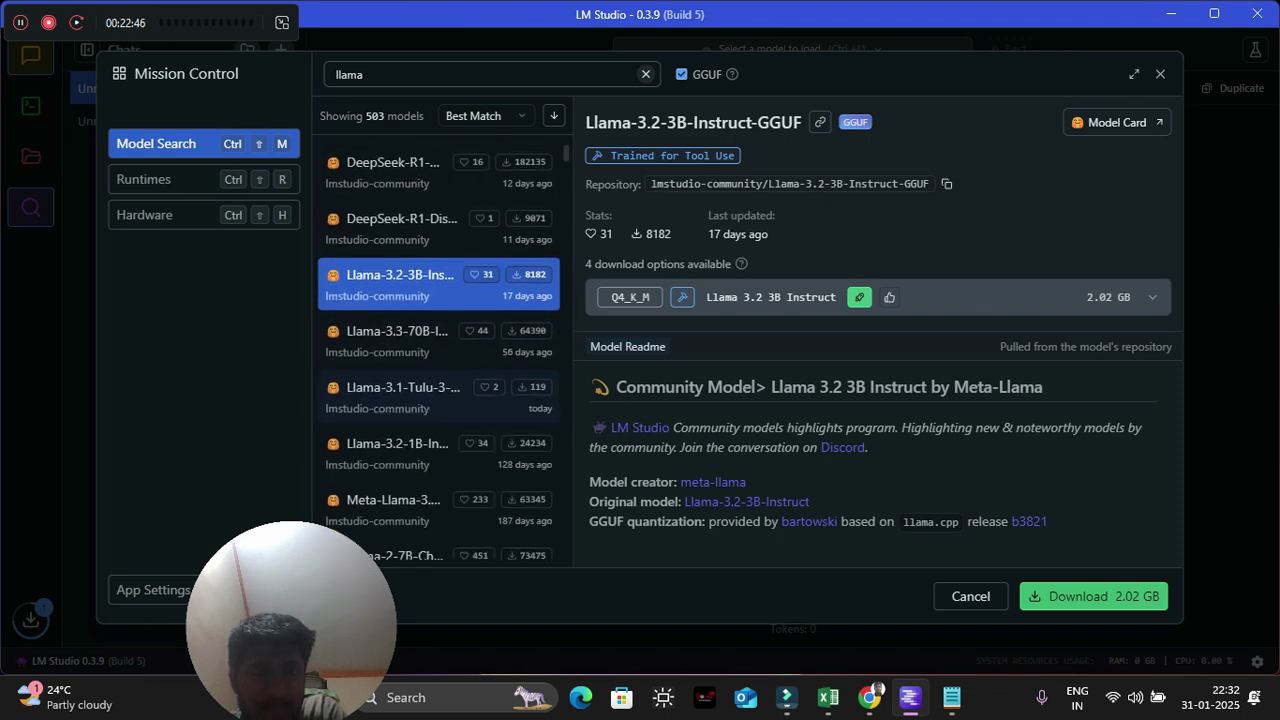
{"action": "scroll", "coordinate": [438, 350], "scroll_direction": "down", "scroll_amount": 1}
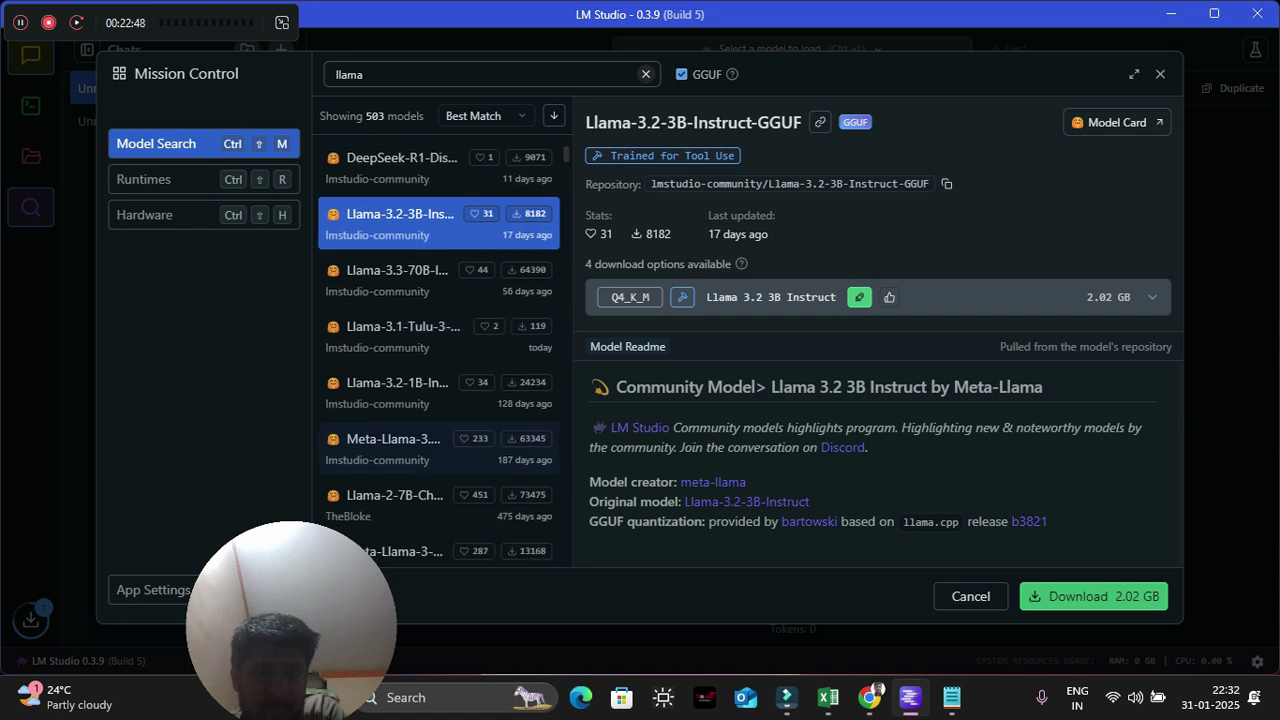
{"action": "left_click", "coordinate": [440, 449]}
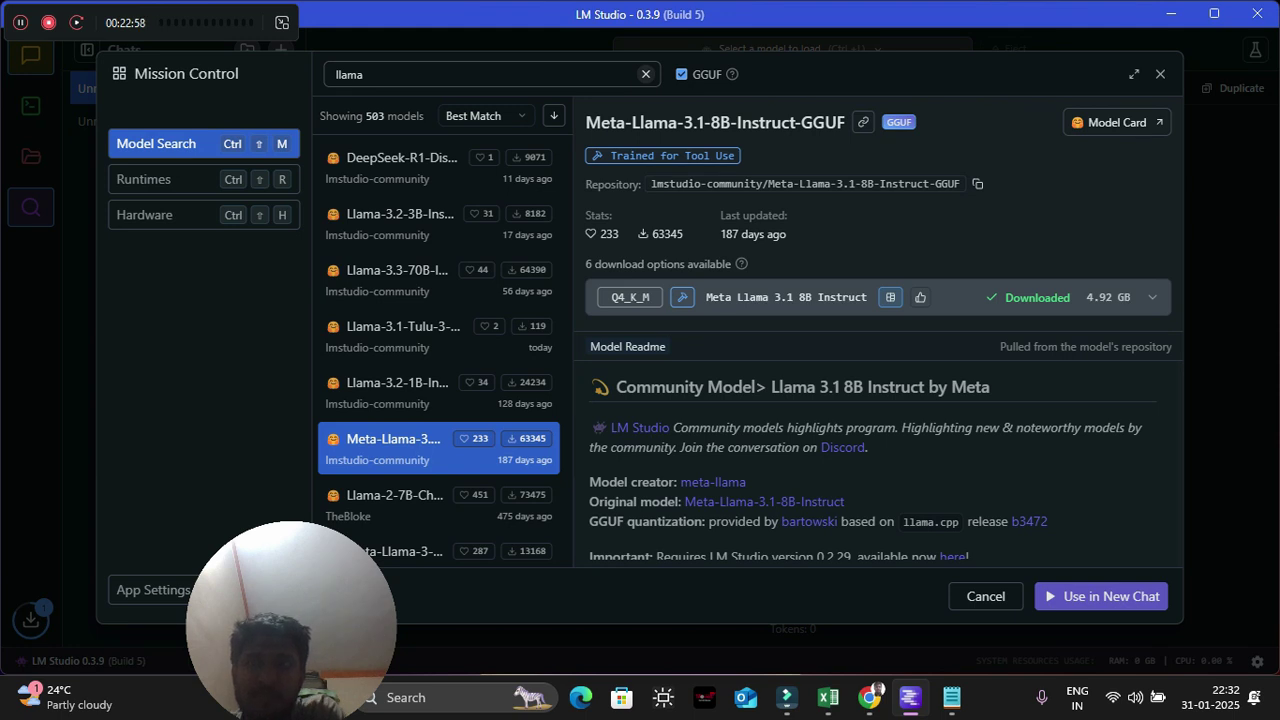
{"action": "left_click", "coordinate": [1101, 597]}
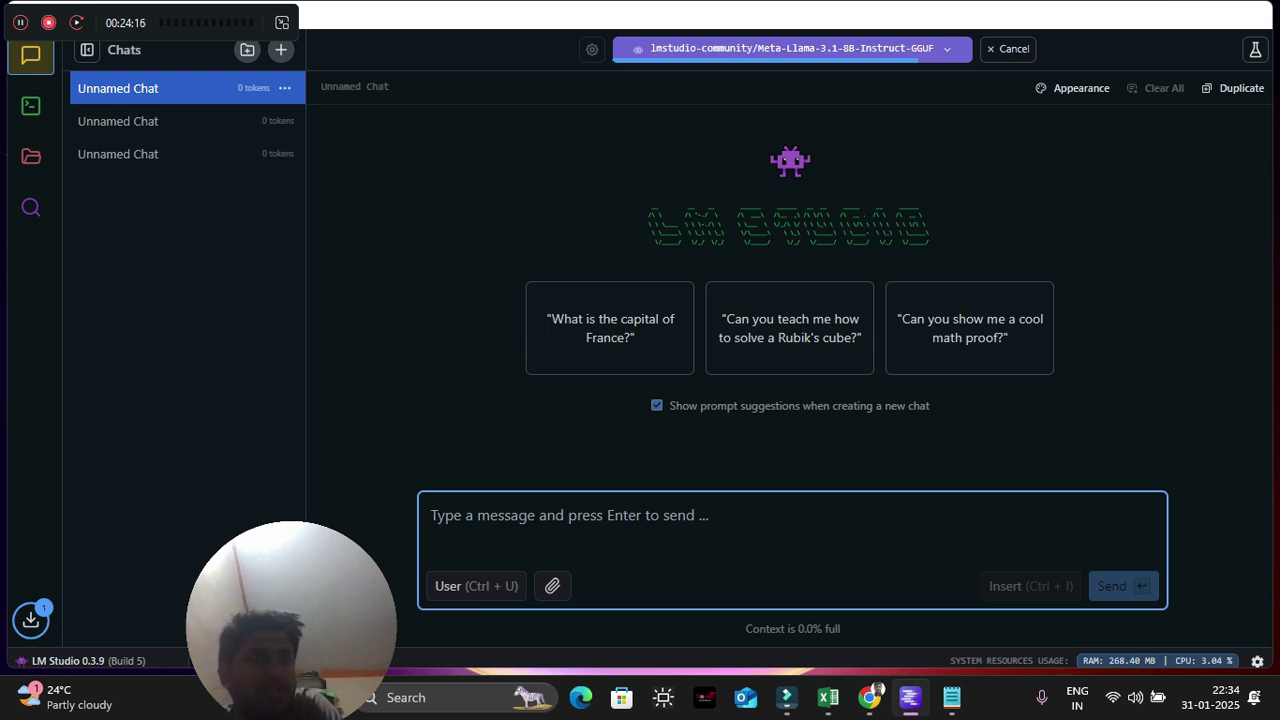
Close the downloads list and dismiss the model loading error notification
{"action": "left_click_drag", "start_coordinate": [150, 22], "coordinate": [1157, 182]}
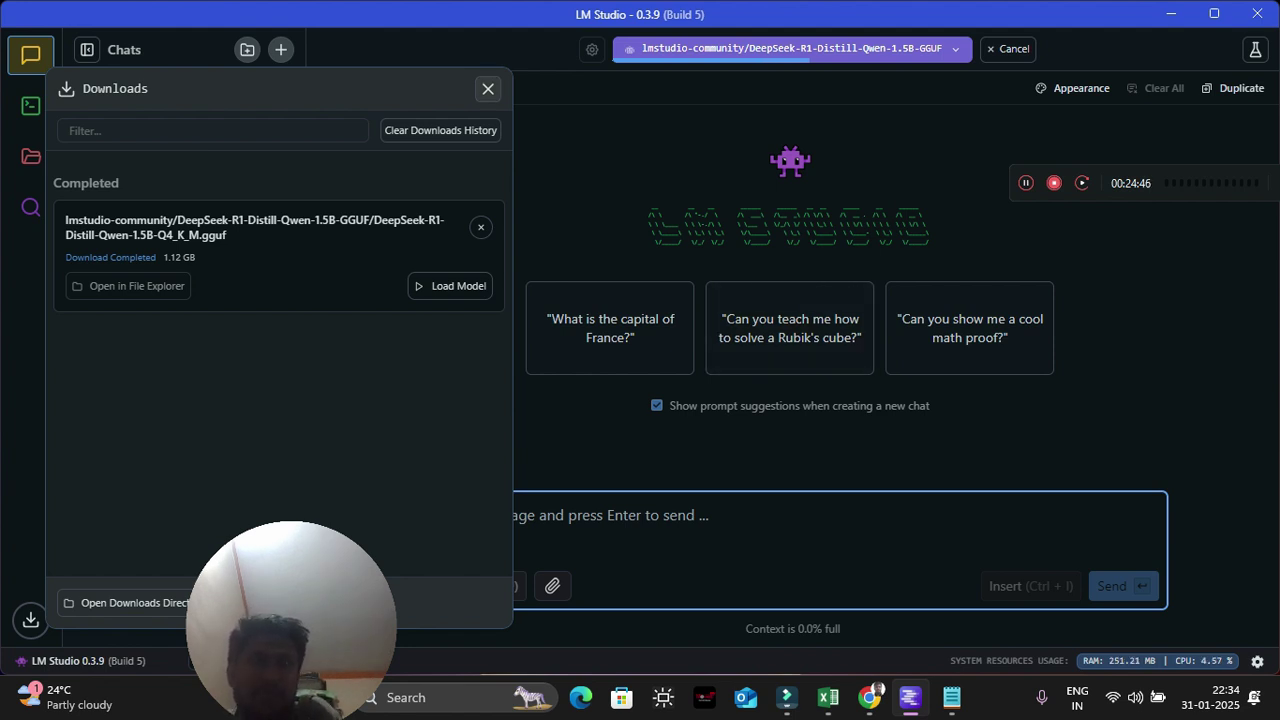
{"action": "left_click", "coordinate": [488, 88]}
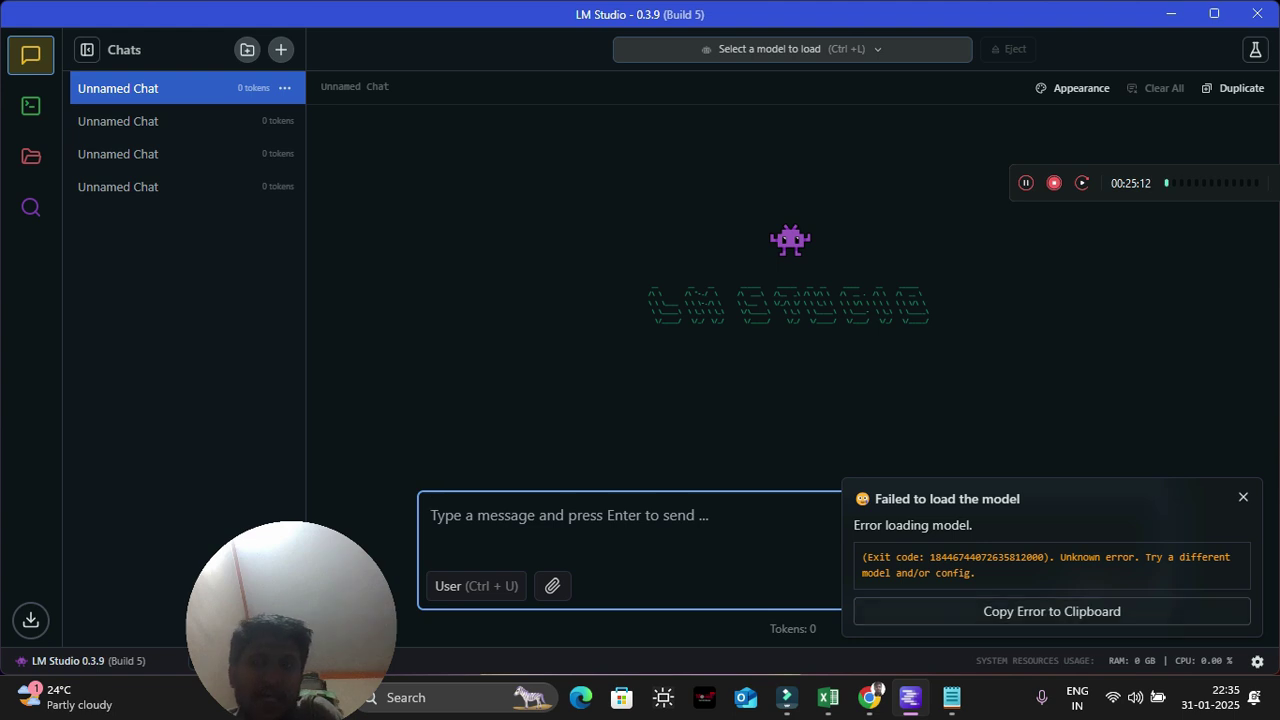
{"action": "left_click", "coordinate": [1243, 497]}
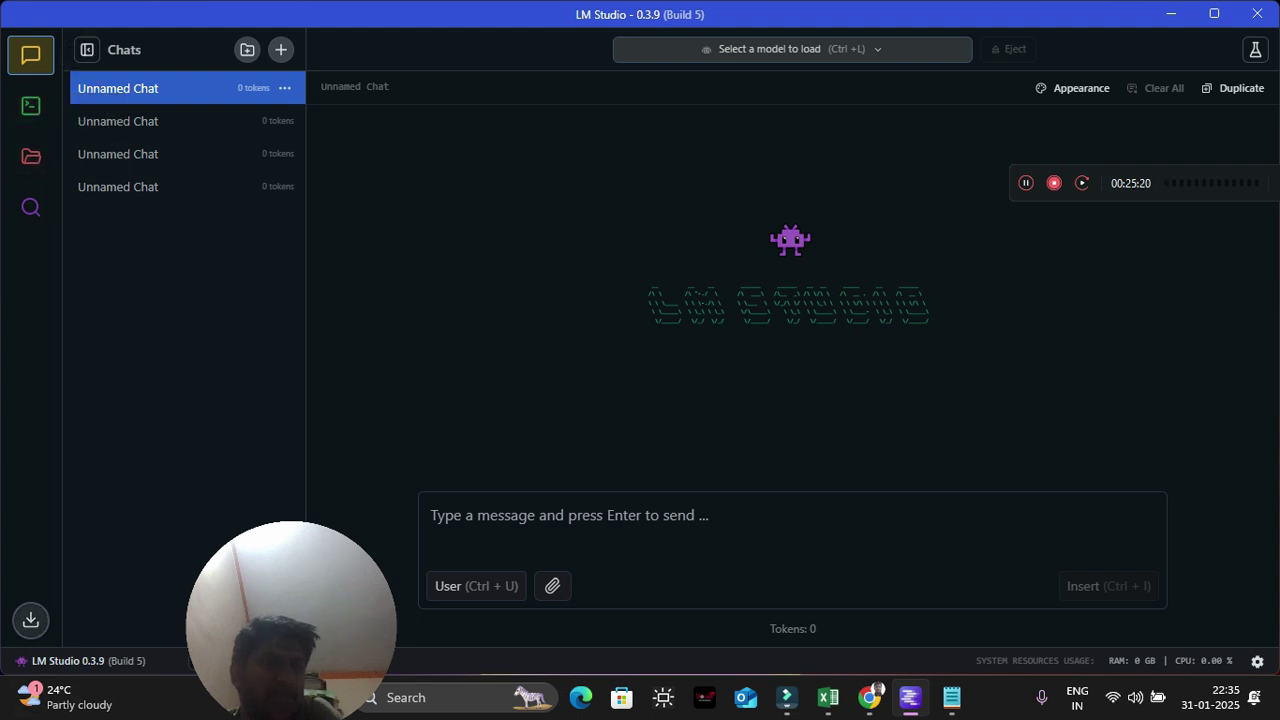
Remove the completed DeepSeek-R1-Distill-Qwen-1.5B entry from the downloads list, close the list and exit LM Studio
{"action": "left_click", "coordinate": [31, 619]}
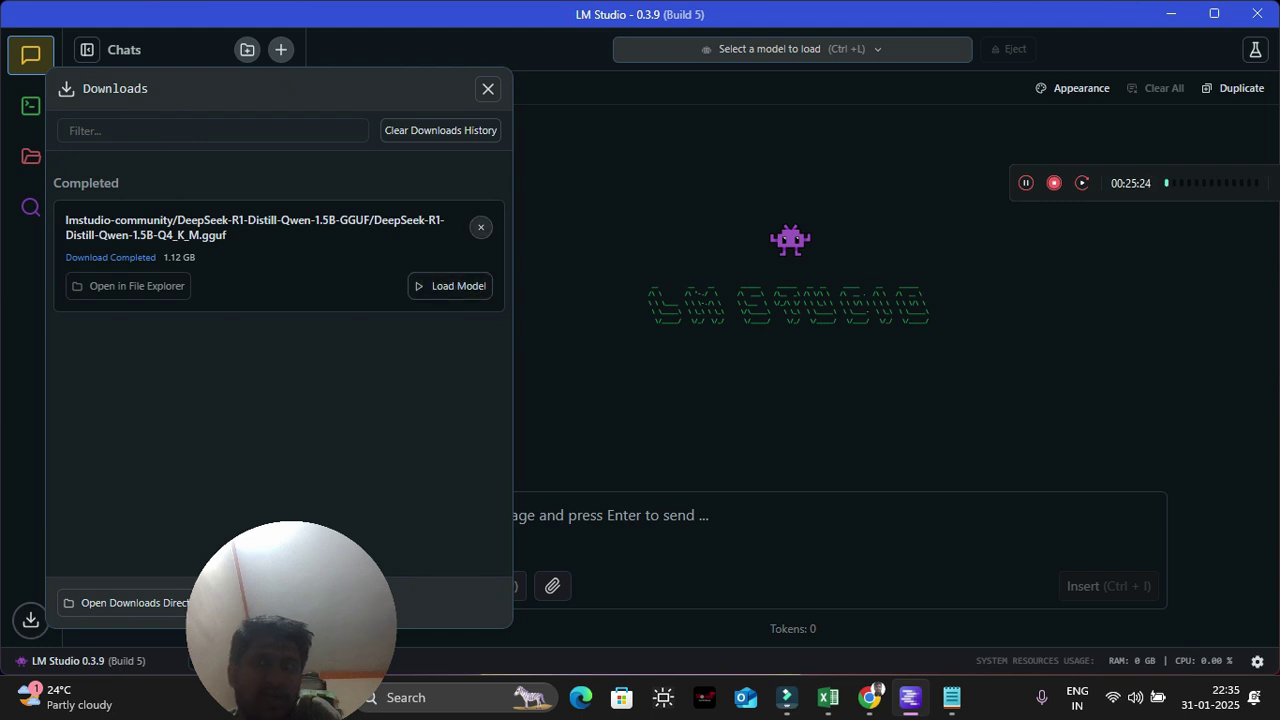
{"action": "left_click", "coordinate": [481, 227]}
{"action": "left_click", "coordinate": [488, 88]}
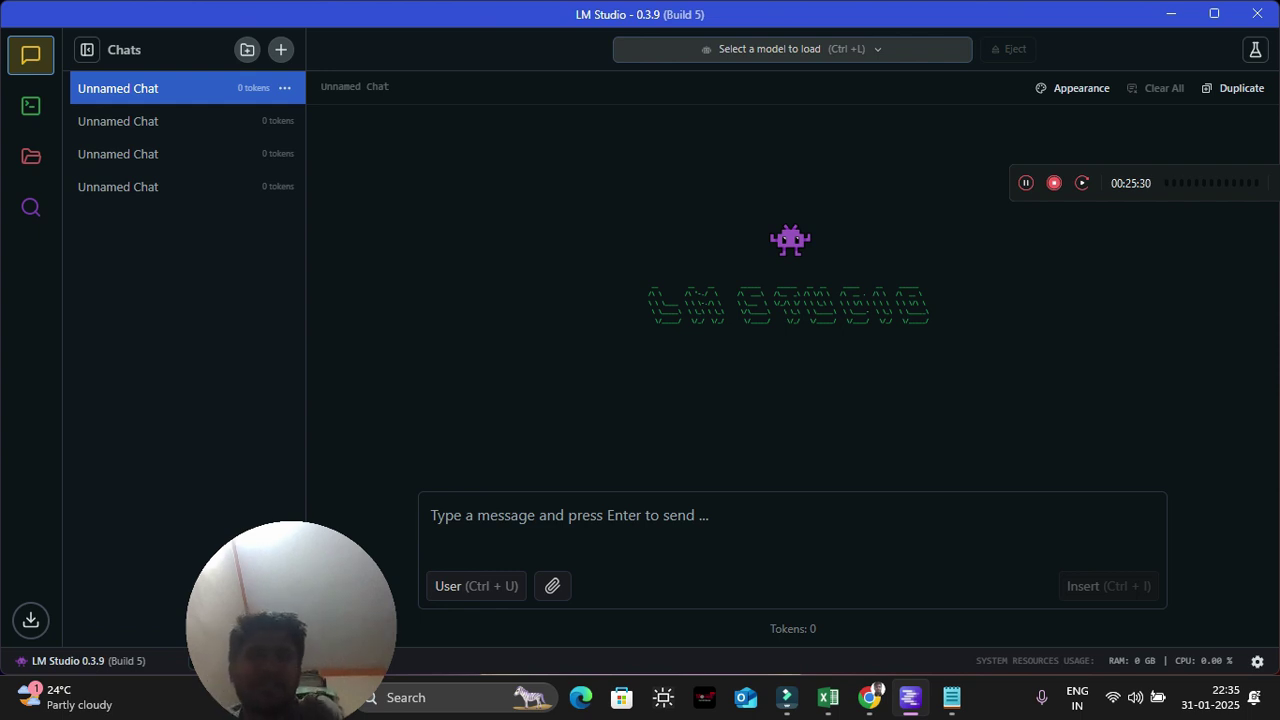
{"action": "left_click", "coordinate": [1257, 14]}
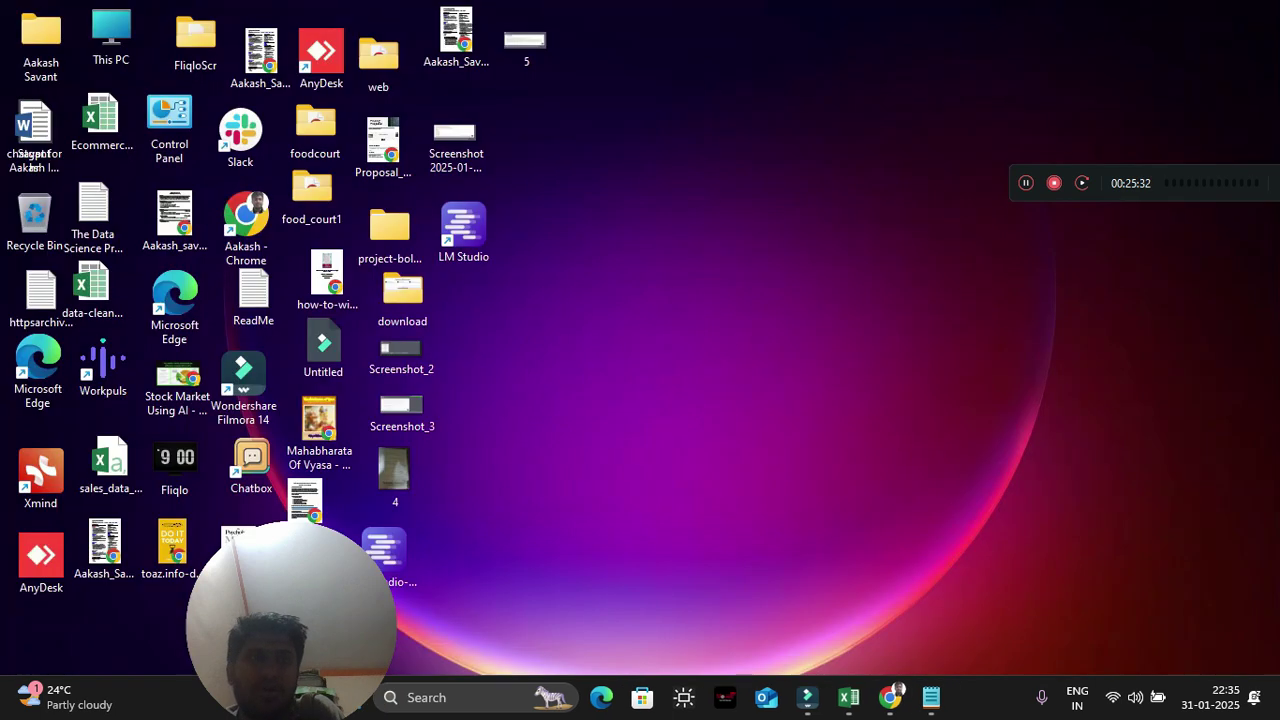